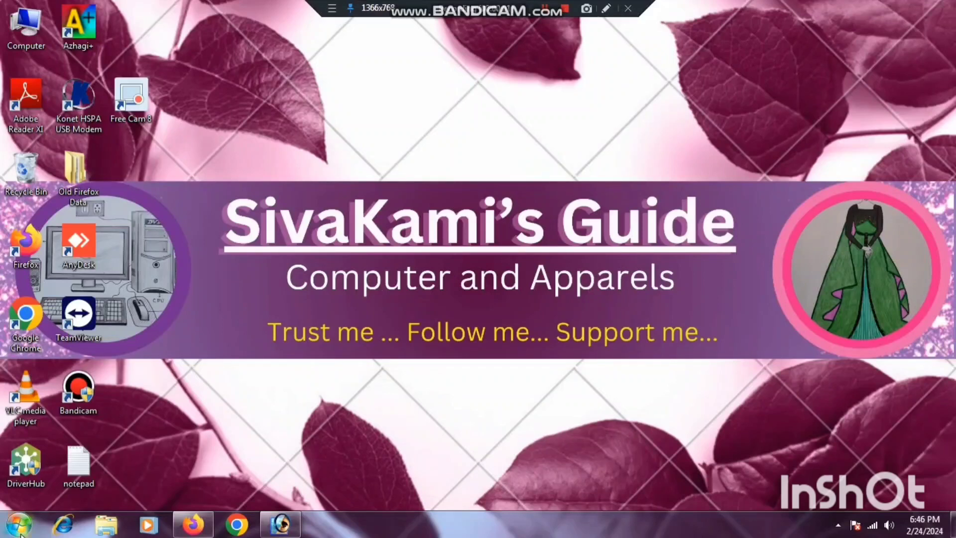
- Search the computer's programs for "wordpad" and launch WordPad
click(20, 528)
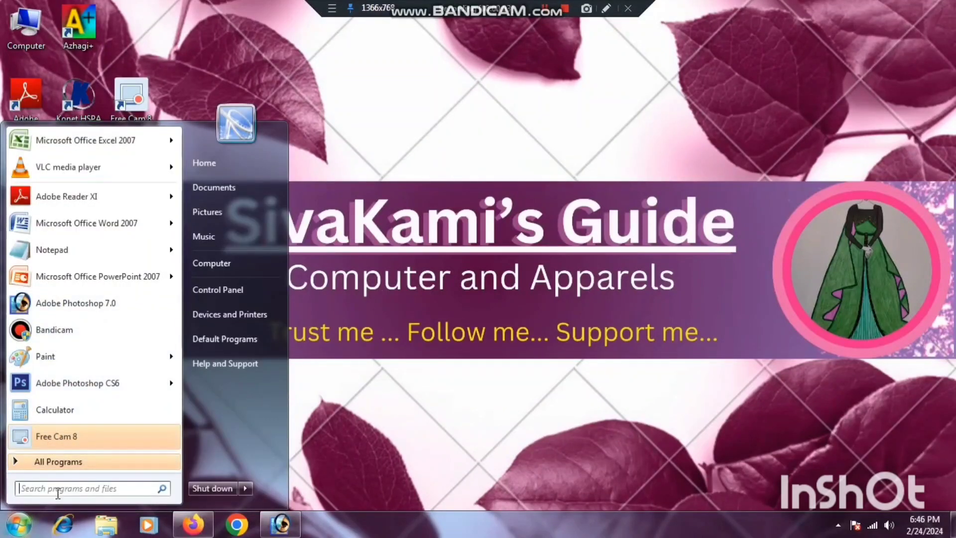
text(wo)
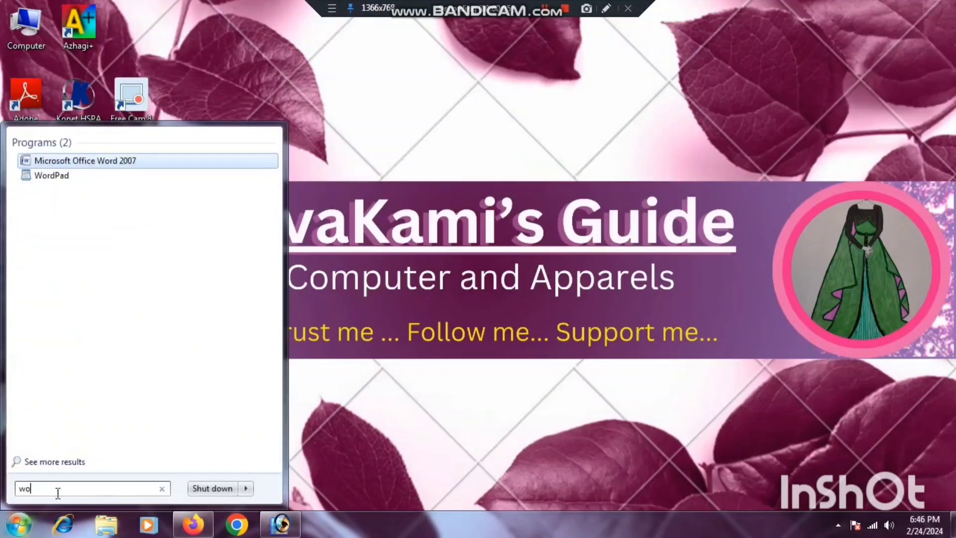
text(rd)
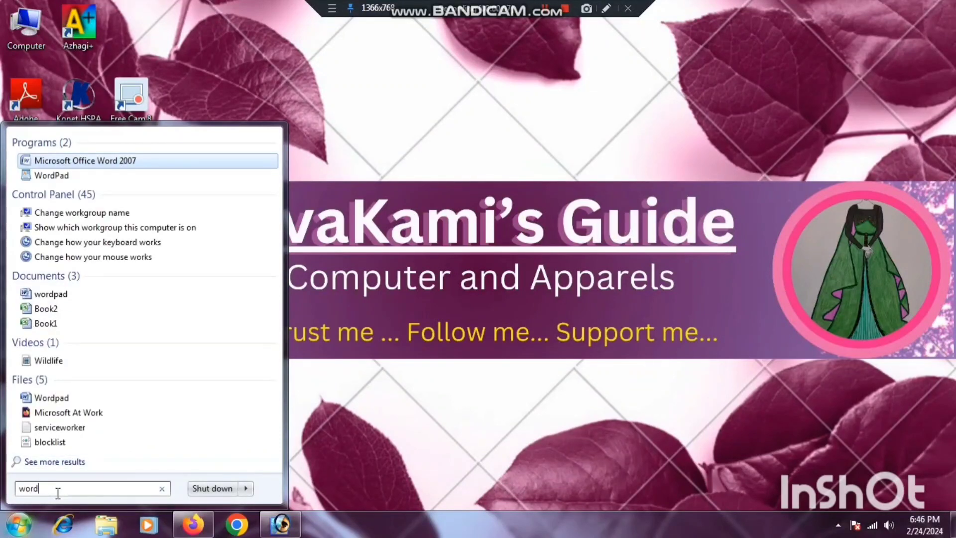
text(pad)
key(Return)
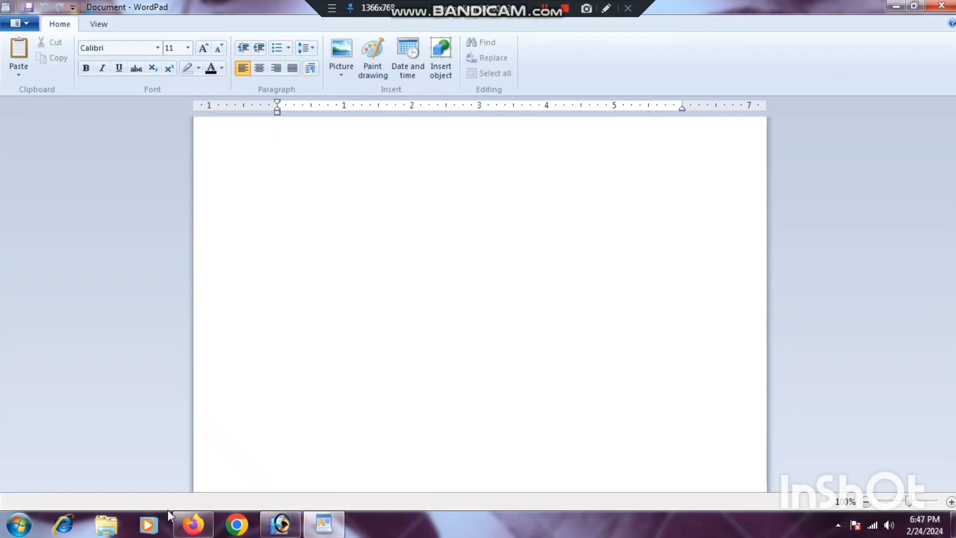
- Enter the heading "Wordpad:" on the first line of the blank document and start a new line
text(Word)
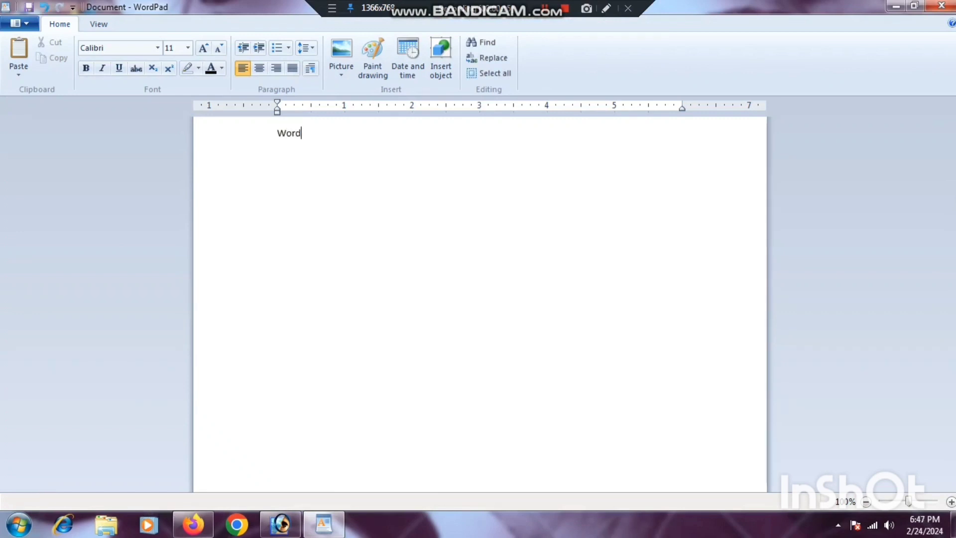
text(pad:)
key(Return)
- Write the indented paragraph "WordPad is used to create rich text format file. we can create simple document file." and end it with a line break
text(Wordpa)
key(BackSpace)
key(BackSpace)
text(Pad is used of)
key(BackSpace)
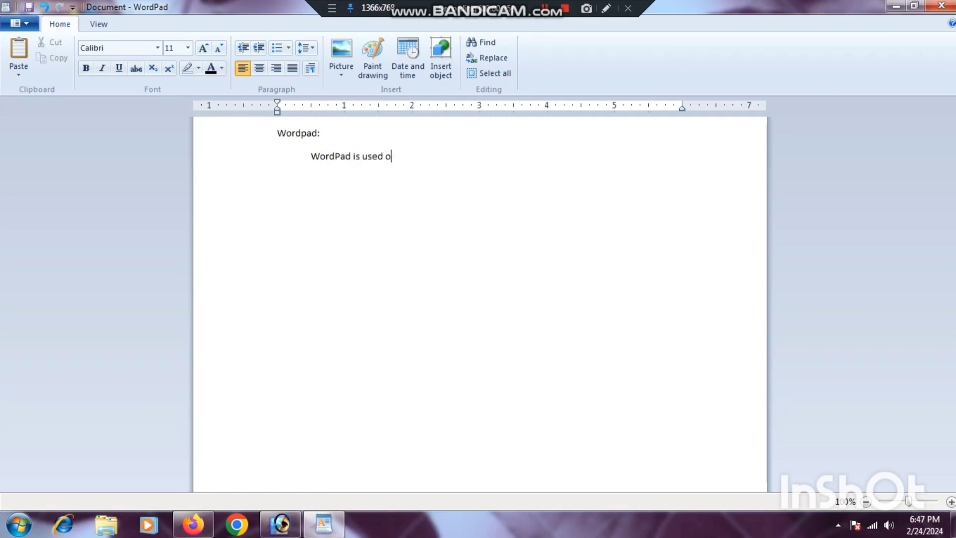
key(BackSpace)
text(to create rich text format )
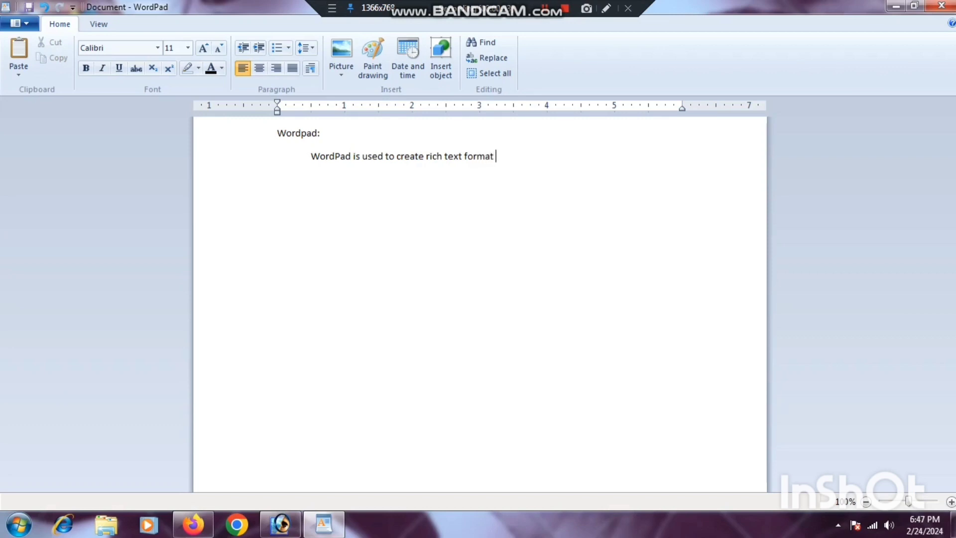
text(file. we can create simpl)
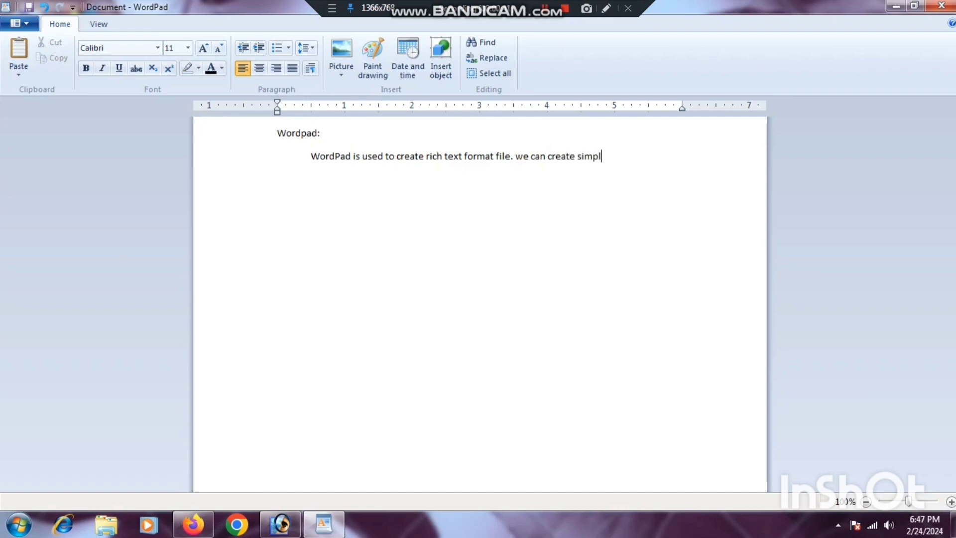
text(e document file.)
key(Return)
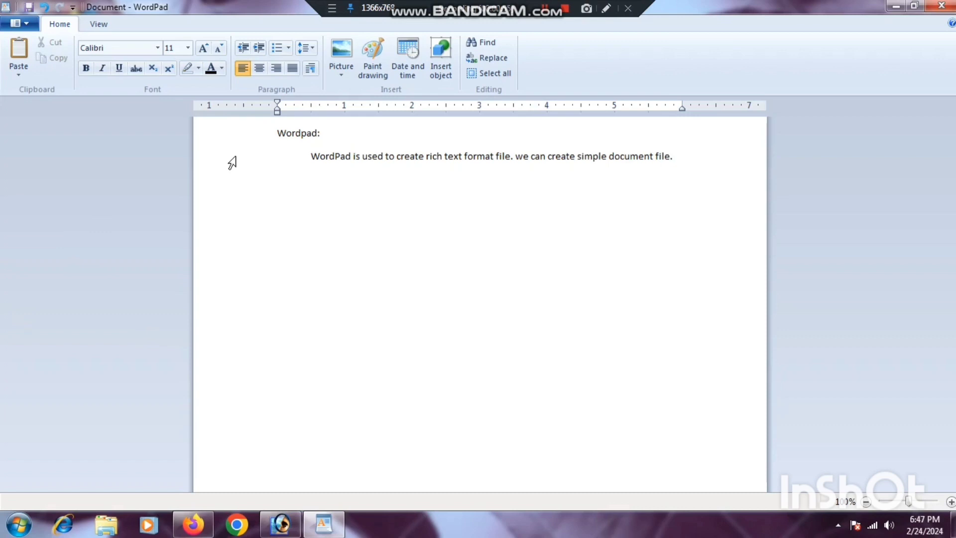
- Save the document as wordpad1 in Rich Text Format (RTF) in the Documents library
click(25, 22)
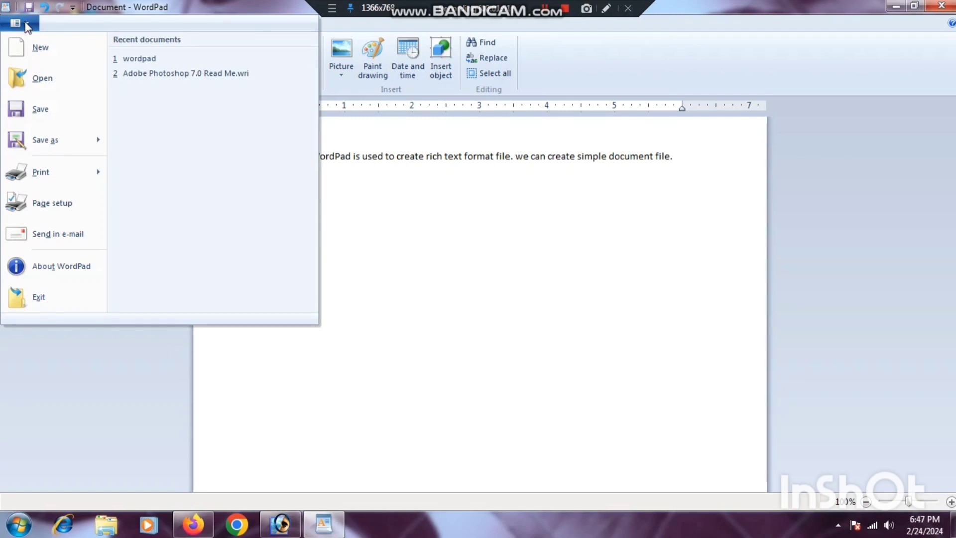
click(37, 110)
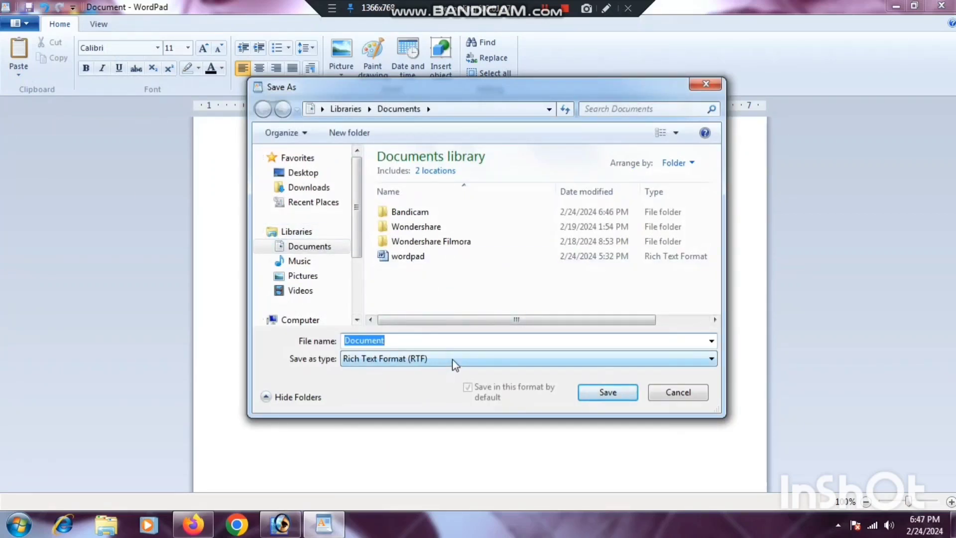
text(wordpad2)
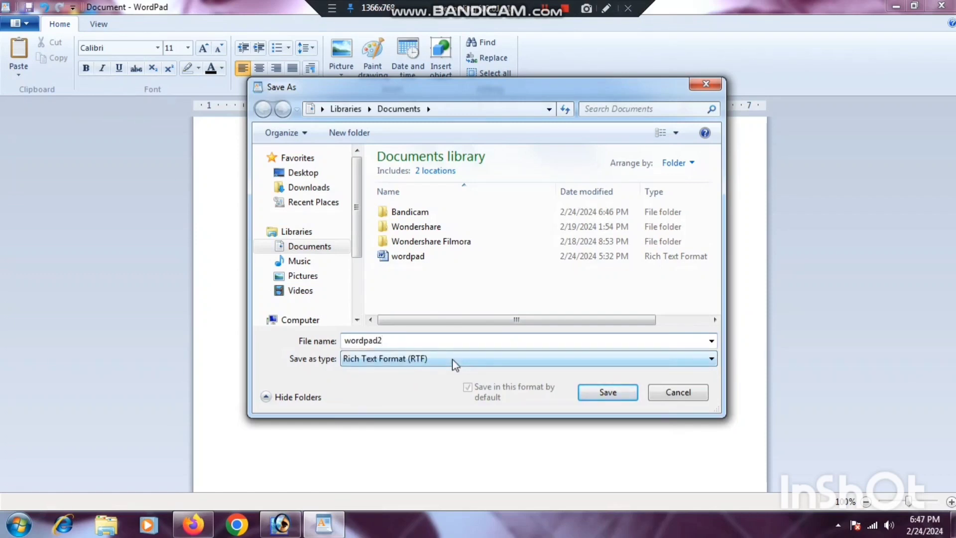
key(BackSpace)
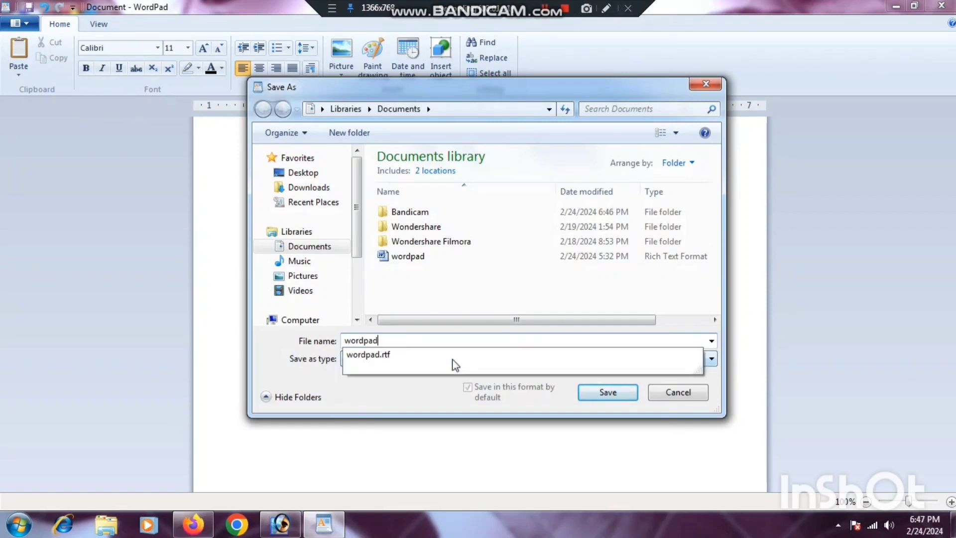
text(1)
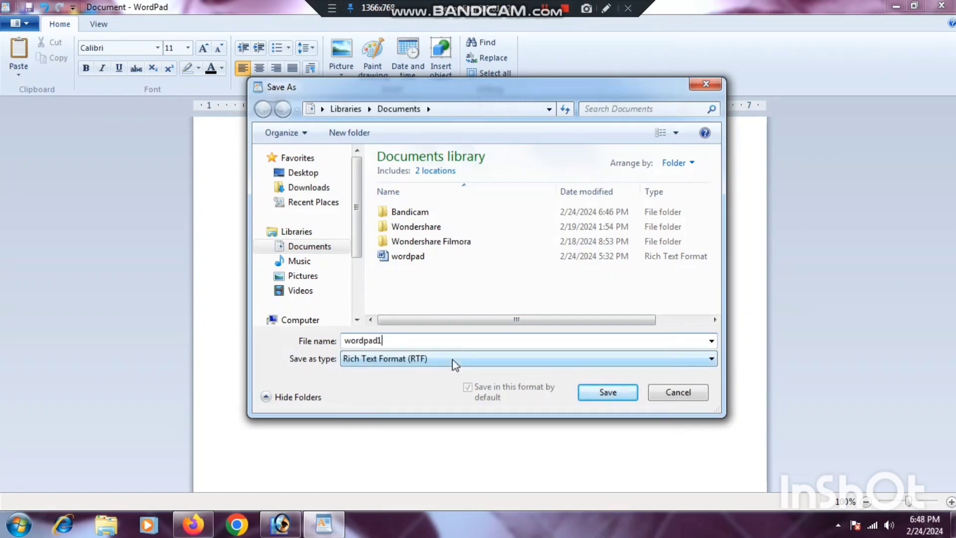
click(599, 399)
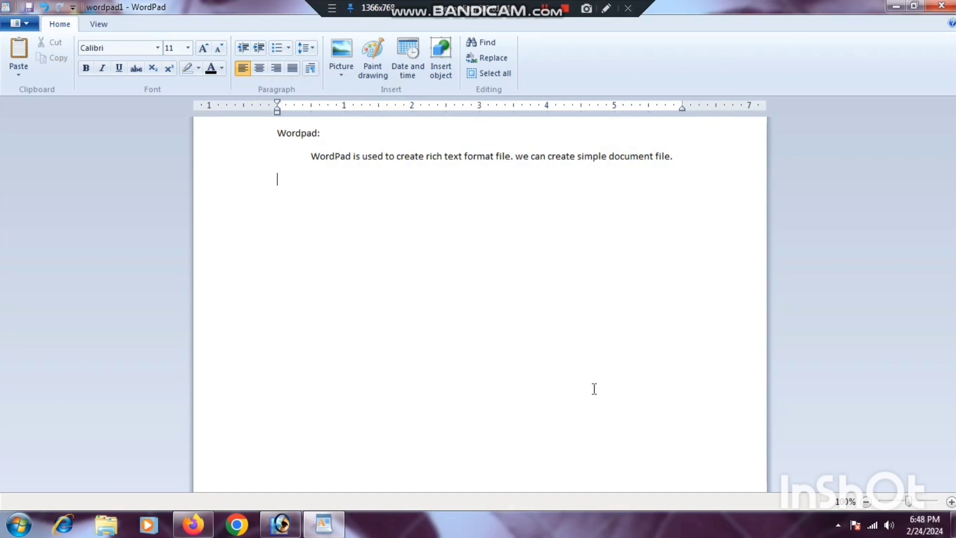
- Open the saved wordpad1 file from the Documents library
click(22, 69)
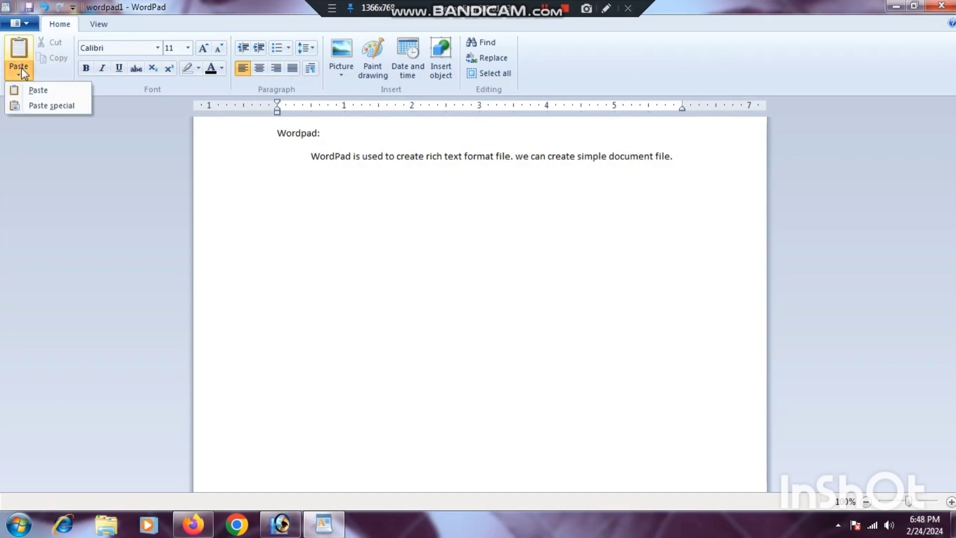
click(20, 23)
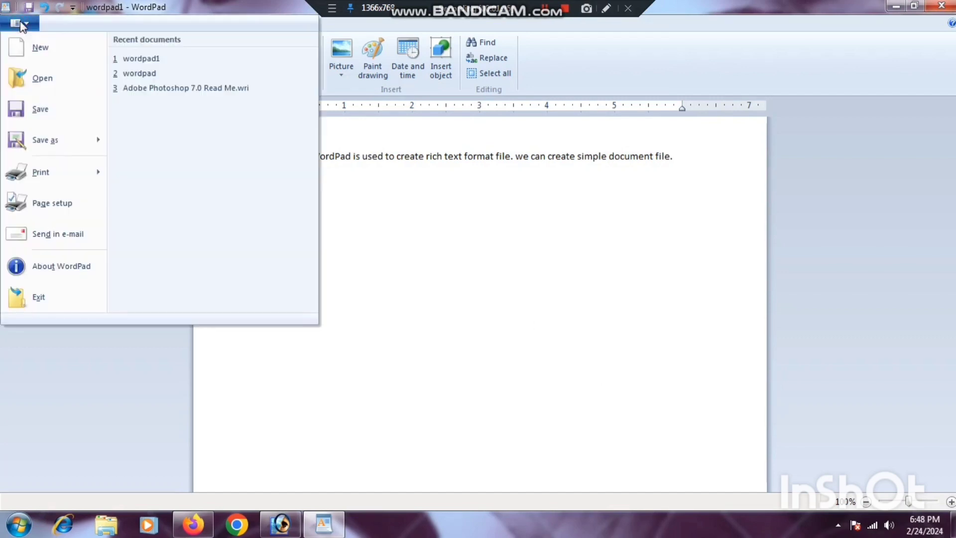
click(43, 78)
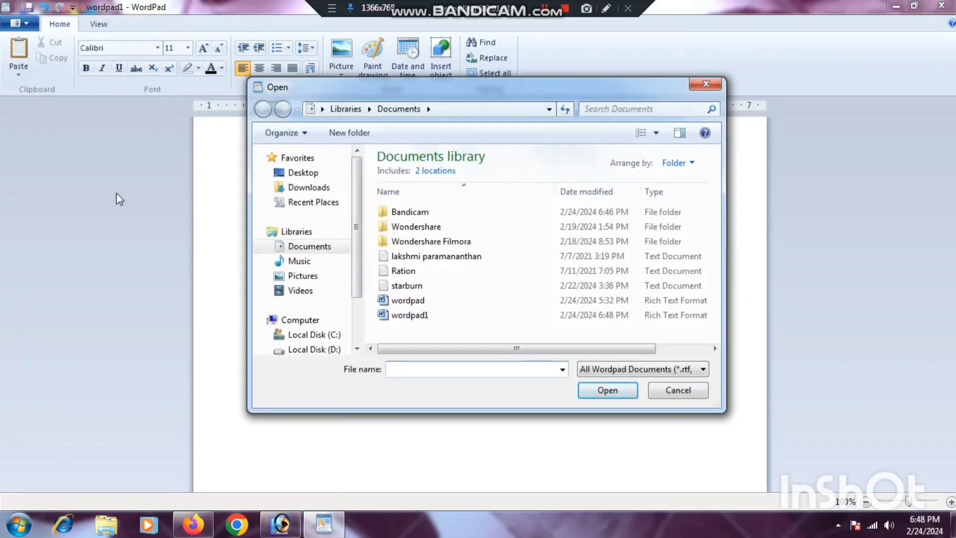
click(418, 317)
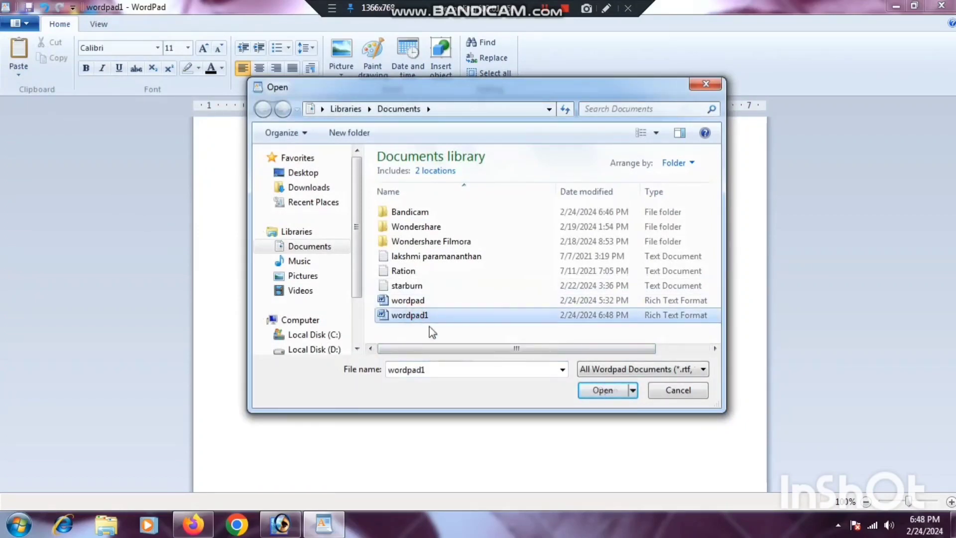
click(597, 392)
- Open the existing wordpad file from the Documents library to view its formatted content
click(23, 24)
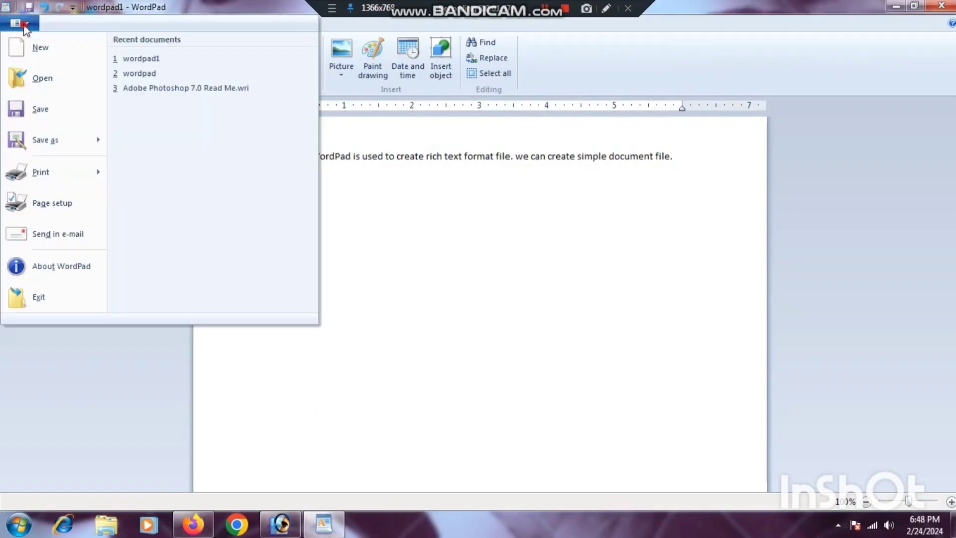
click(32, 79)
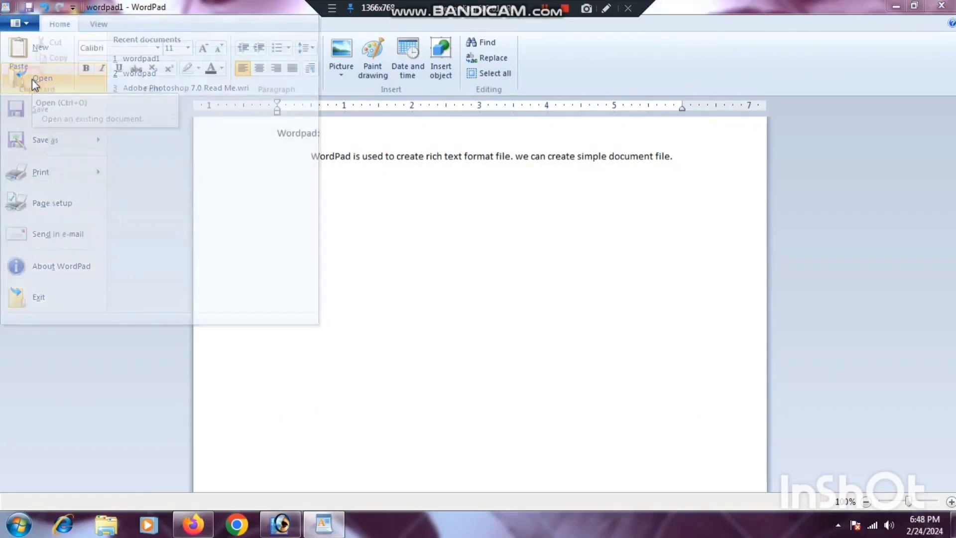
click(426, 303)
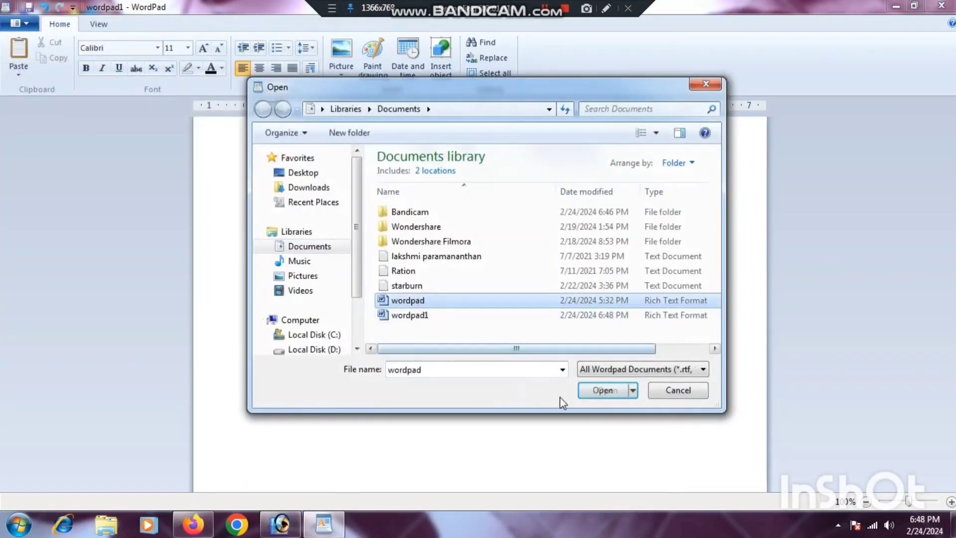
click(603, 392)
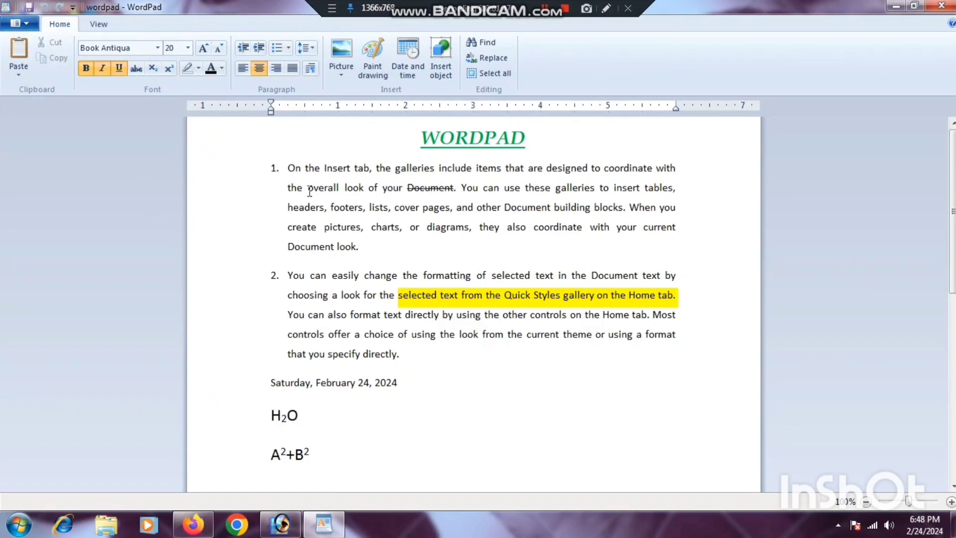
- Create a new blank document, and open wordpad1 from the Documents library again
click(7, 24)
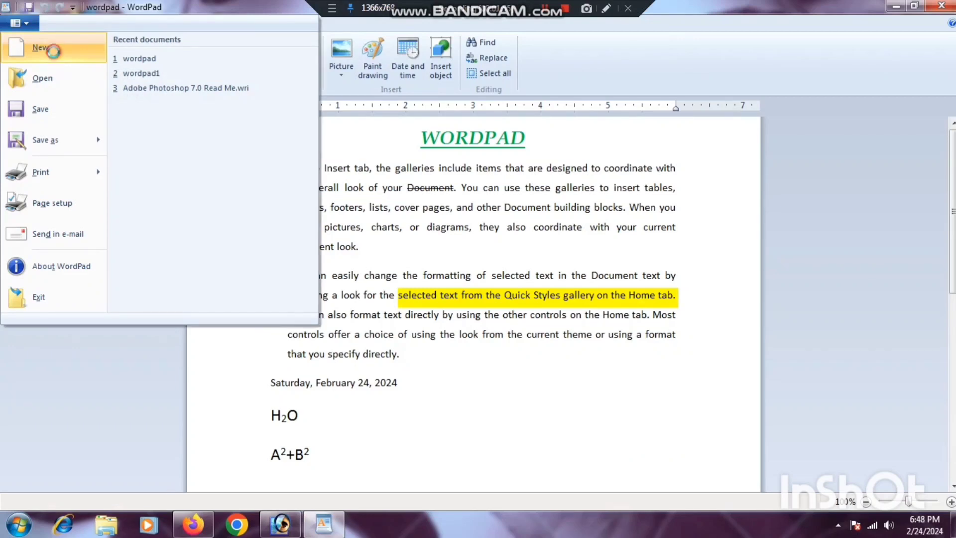
click(54, 52)
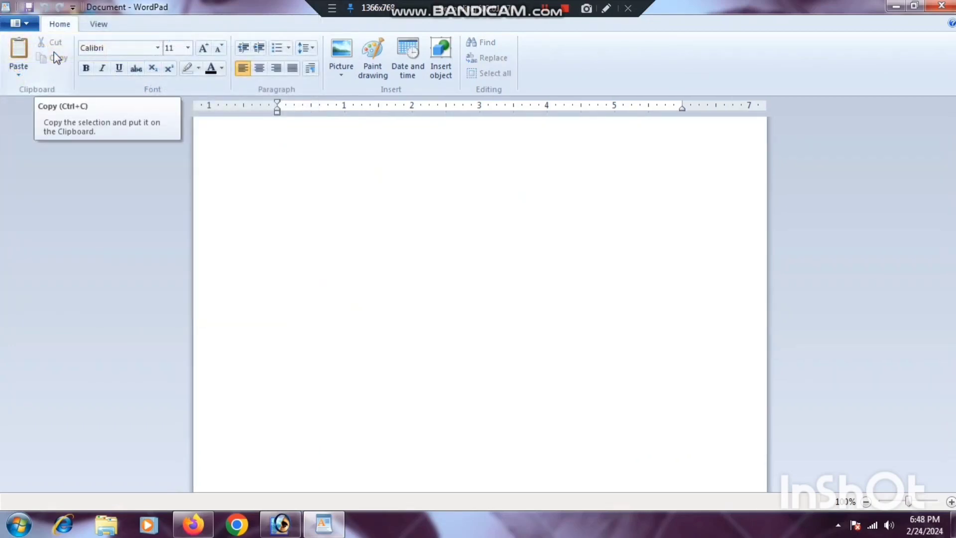
click(19, 24)
click(43, 89)
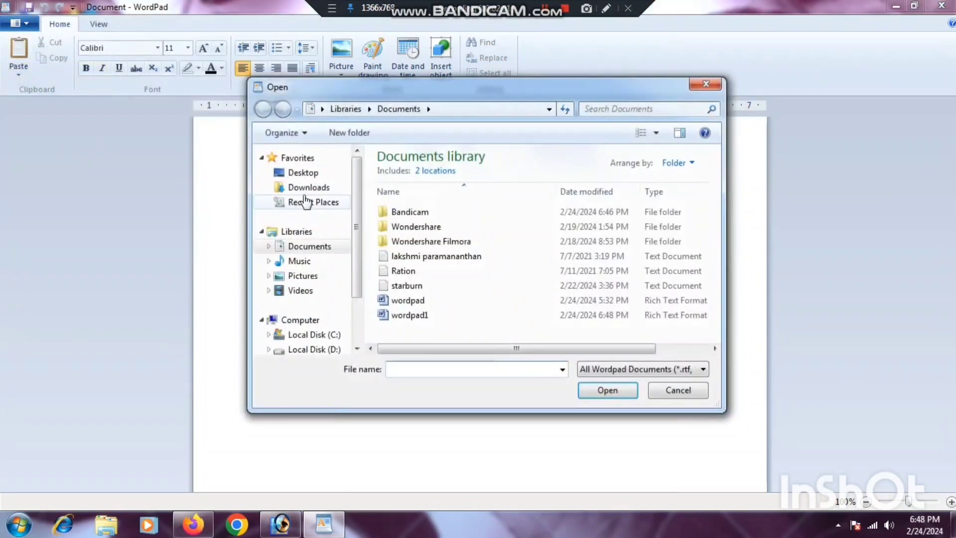
click(424, 314)
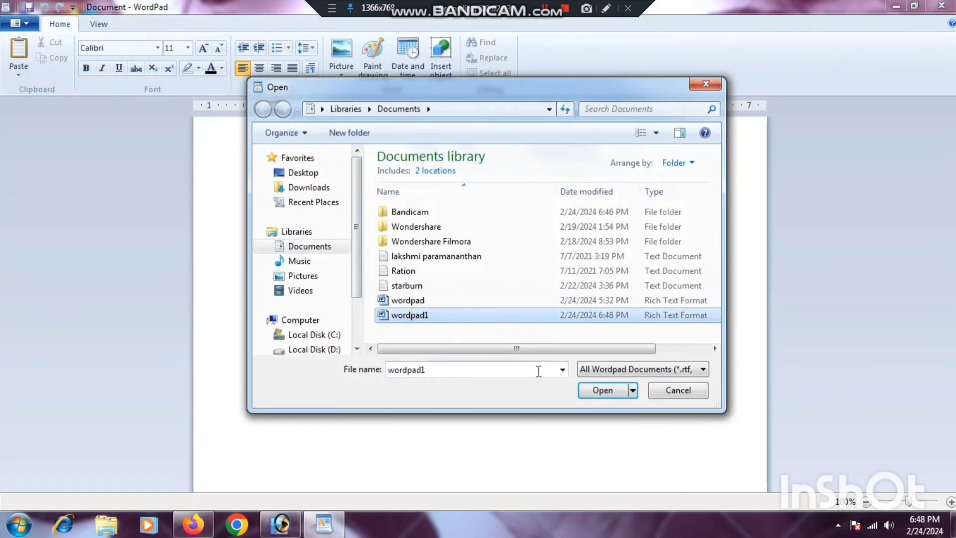
click(610, 390)
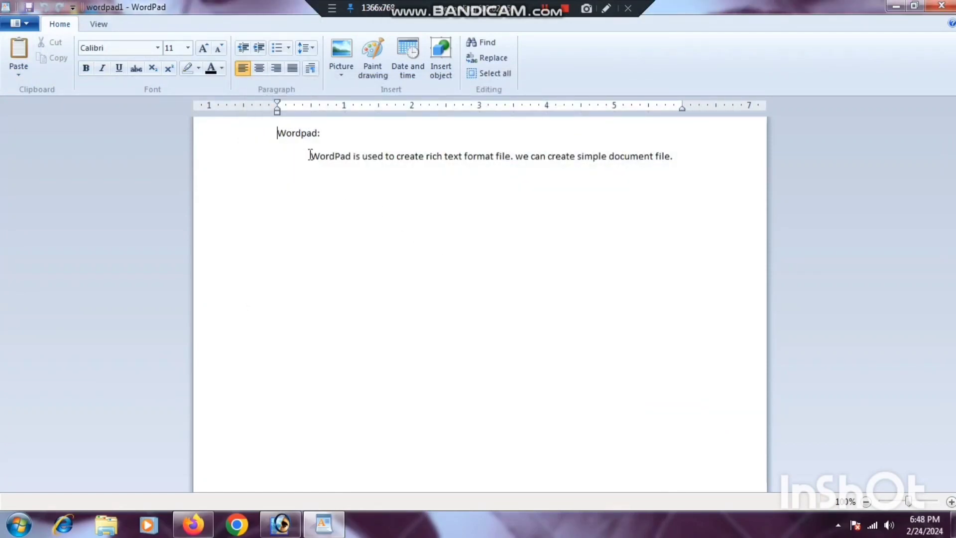
- Copy the paragraph below the heading and paste it directly after its final full stop
drag(310, 155, 677, 156)
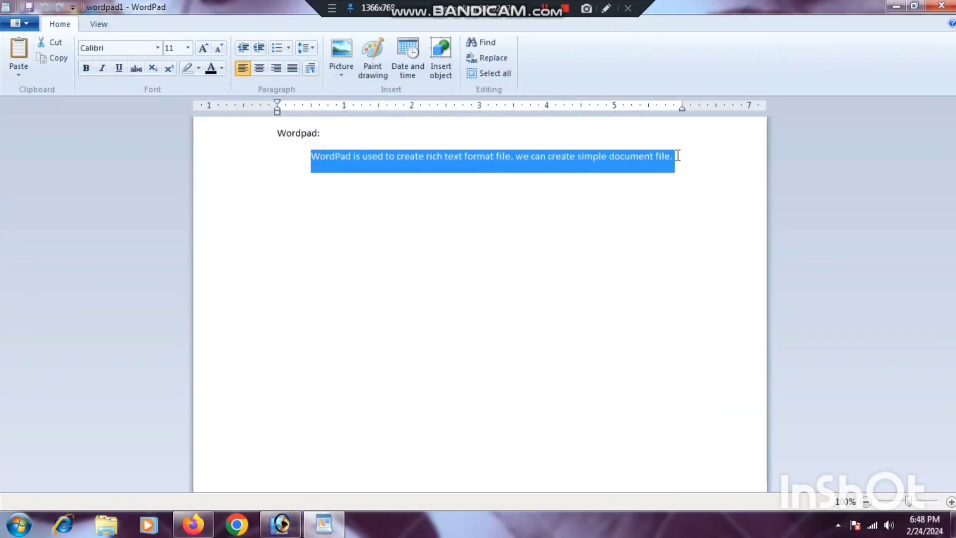
click(58, 58)
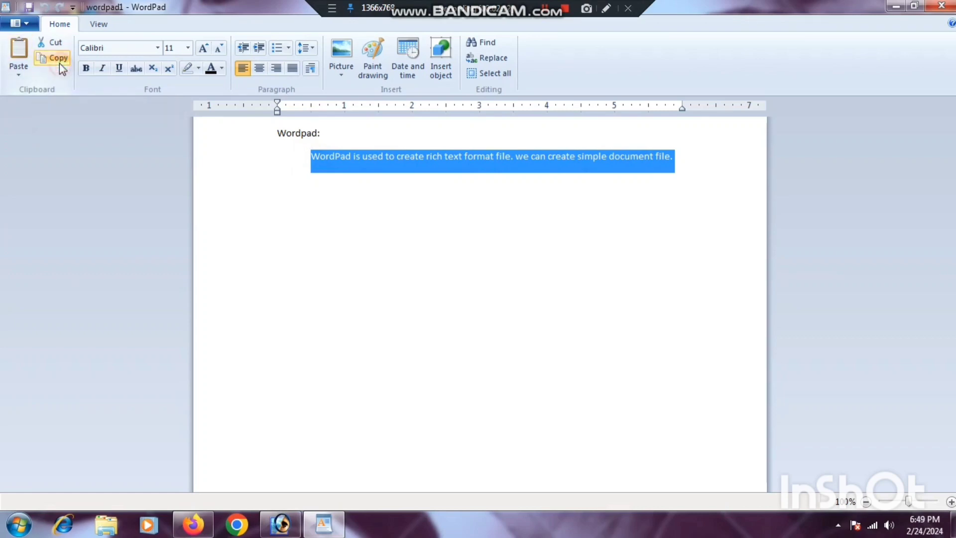
click(678, 158)
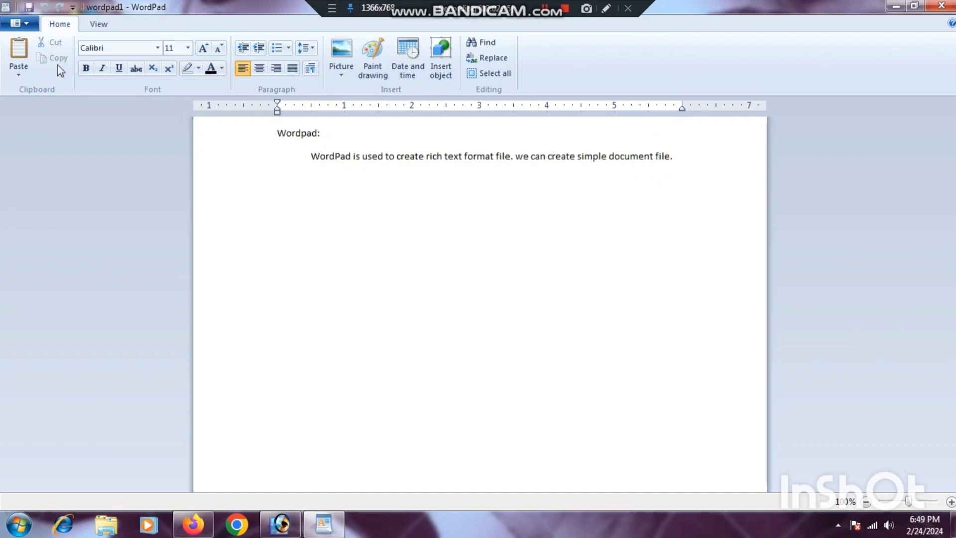
click(19, 49)
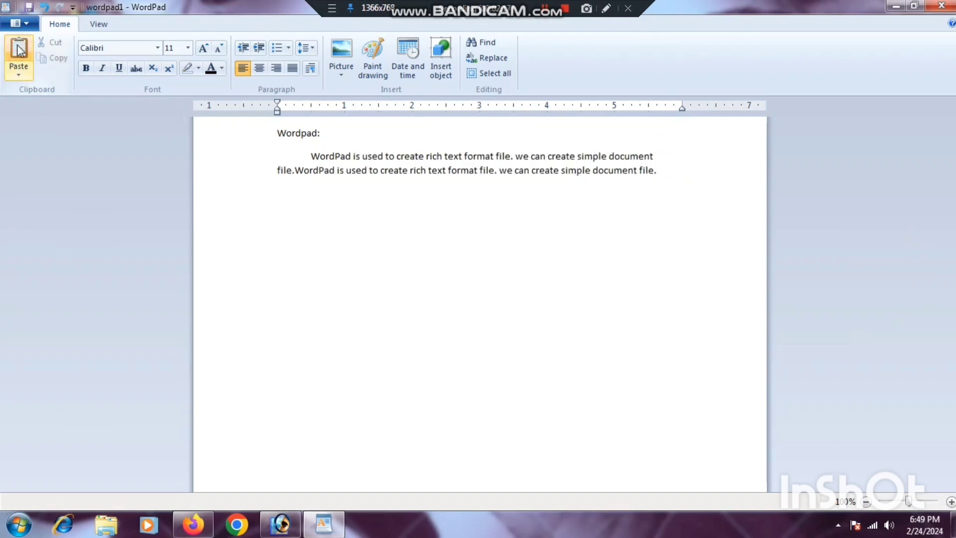
- Paste seven more copies of the copied paragraph below the existing text
click(18, 77)
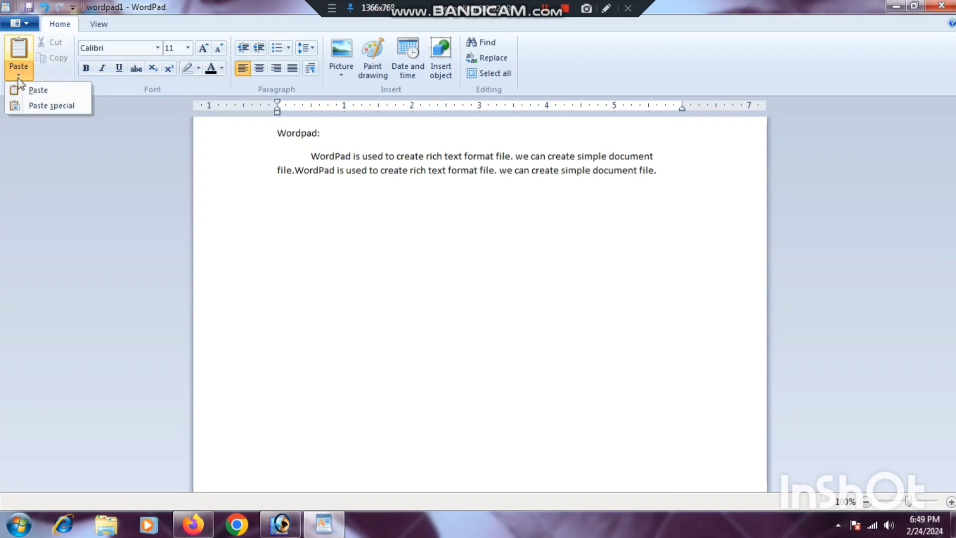
click(18, 79)
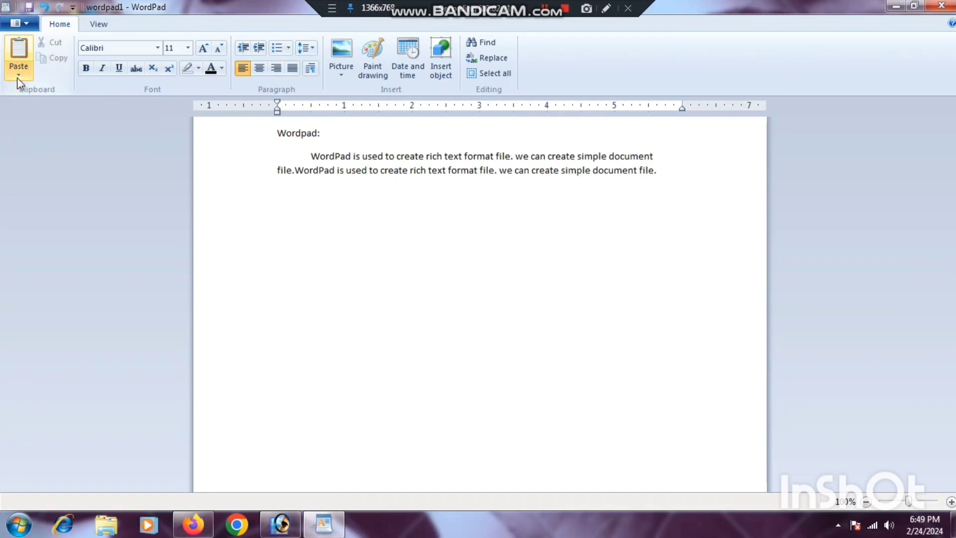
key(ctrl+v)
key(ctrl+v)
key(ctrl+v)
key(ctrl+v)
key(ctrl+v)
key(ctrl+v)
key(ctrl+v)
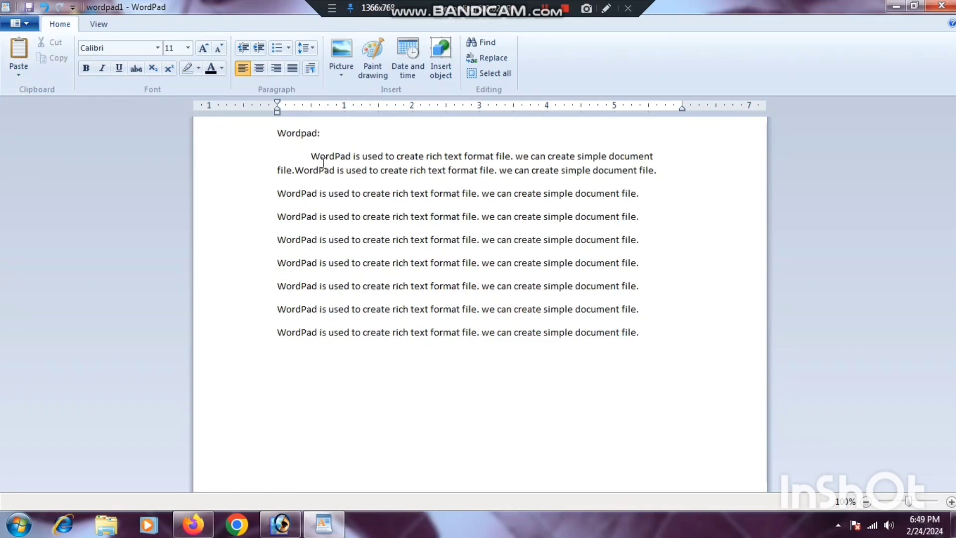
- Cut "we can create simple document file" from the end of the first paragraph and paste it on a new line below the last paragraph
drag(295, 168, 590, 172)
click(580, 172)
drag(500, 170, 655, 169)
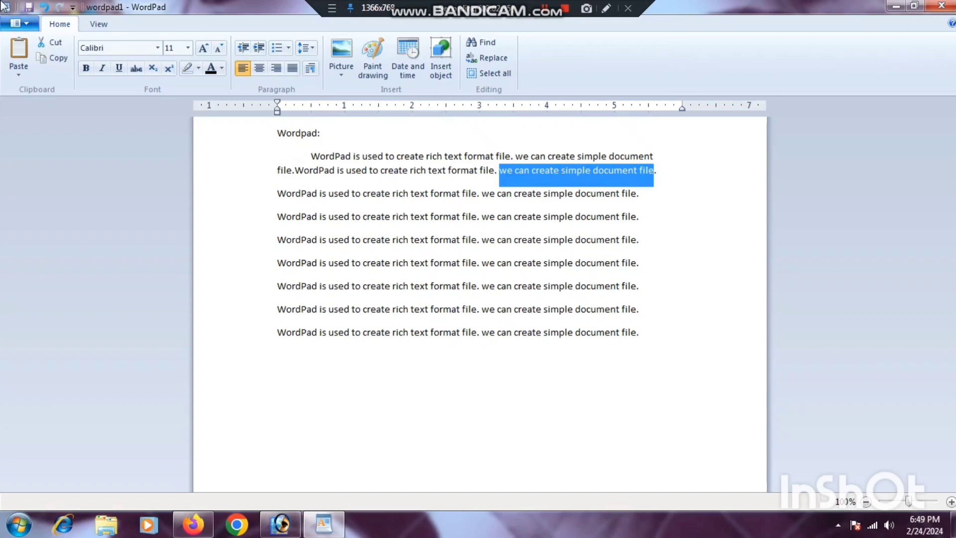
click(56, 43)
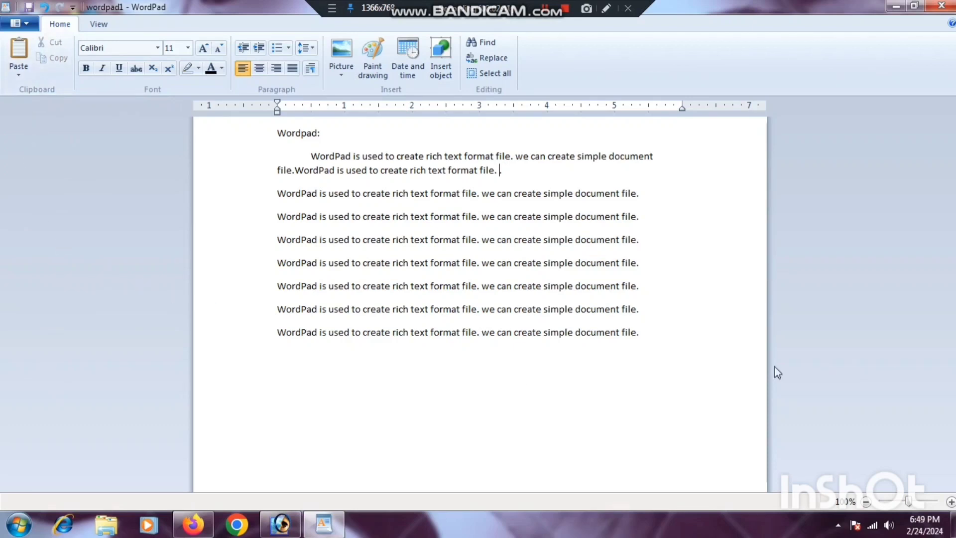
click(657, 334)
key(Return)
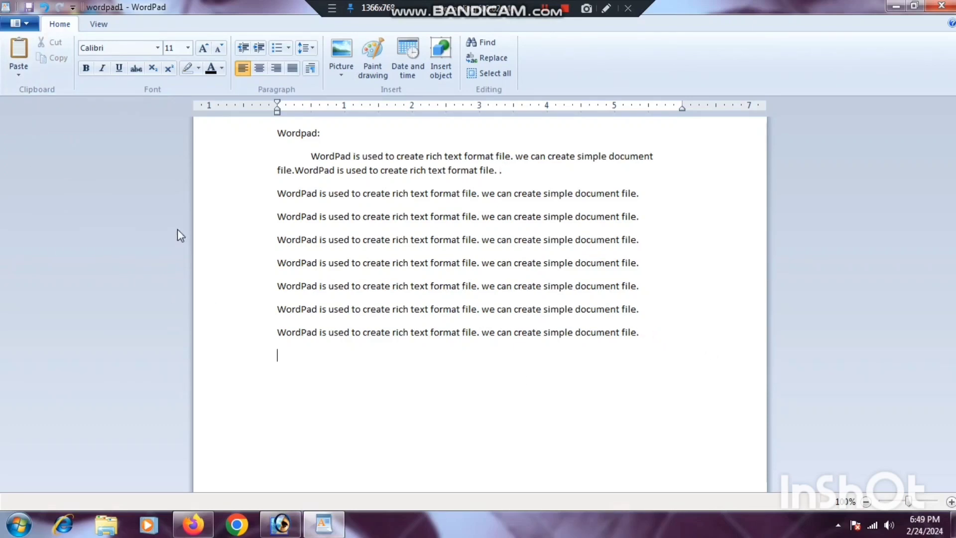
click(19, 59)
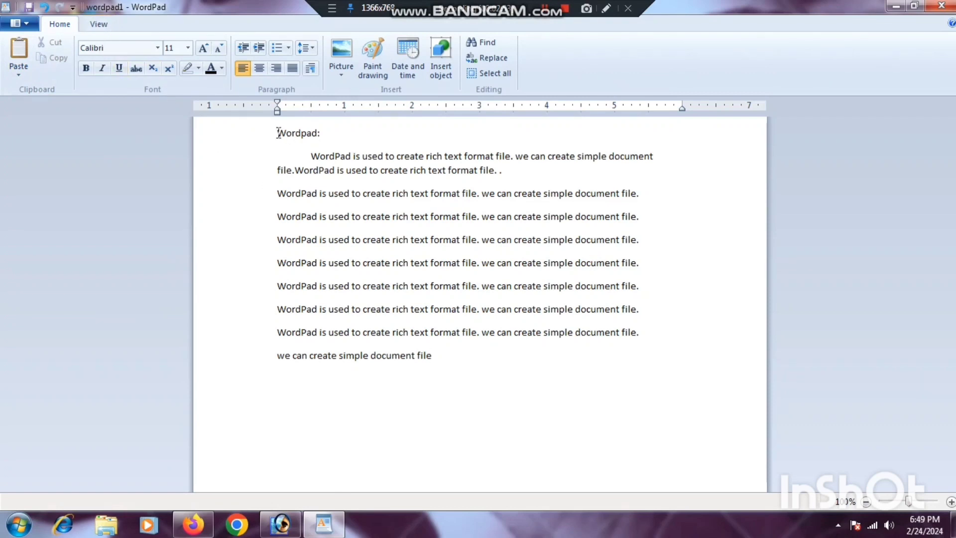
- Set the "Wordpad:" heading to the Bookman Old Style font at size 22
drag(278, 133, 335, 134)
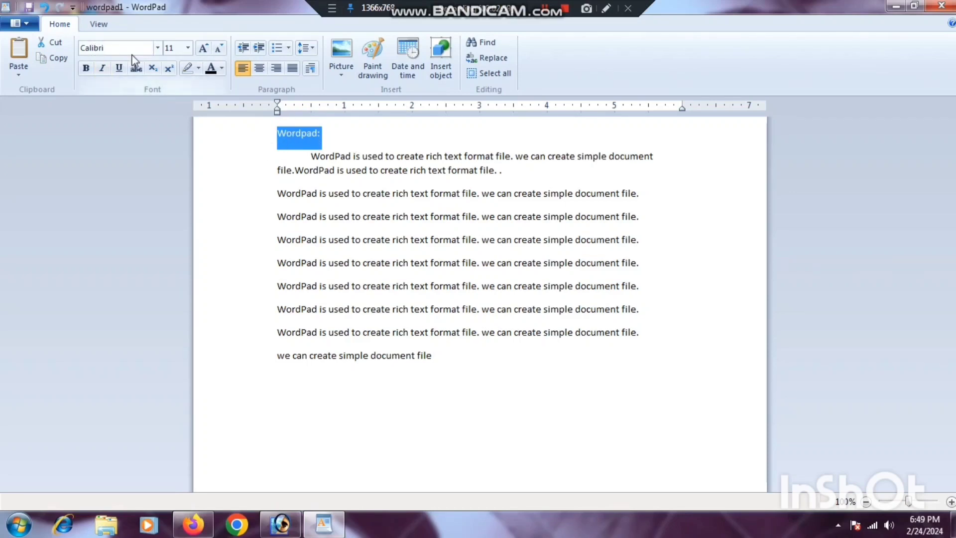
click(112, 48)
click(158, 48)
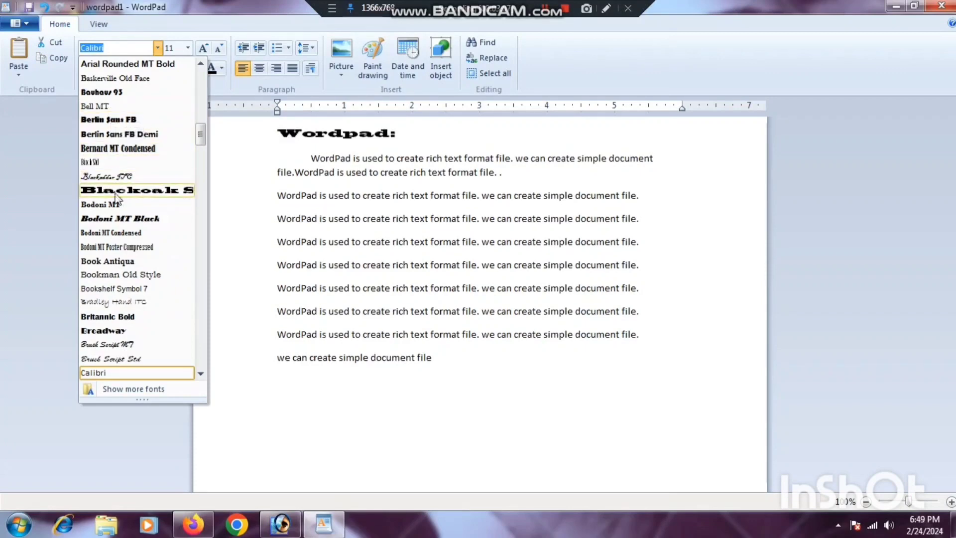
scroll(115, 244, down, 3)
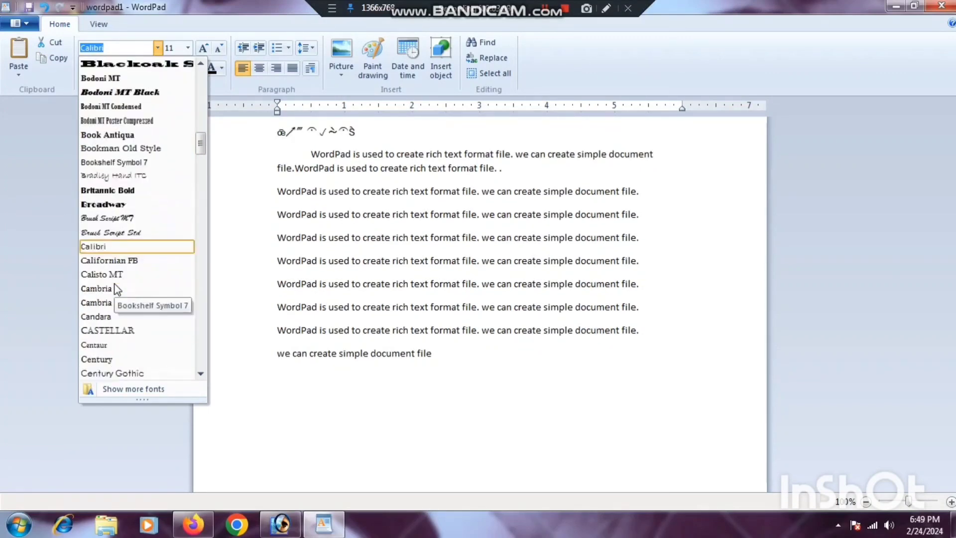
click(129, 148)
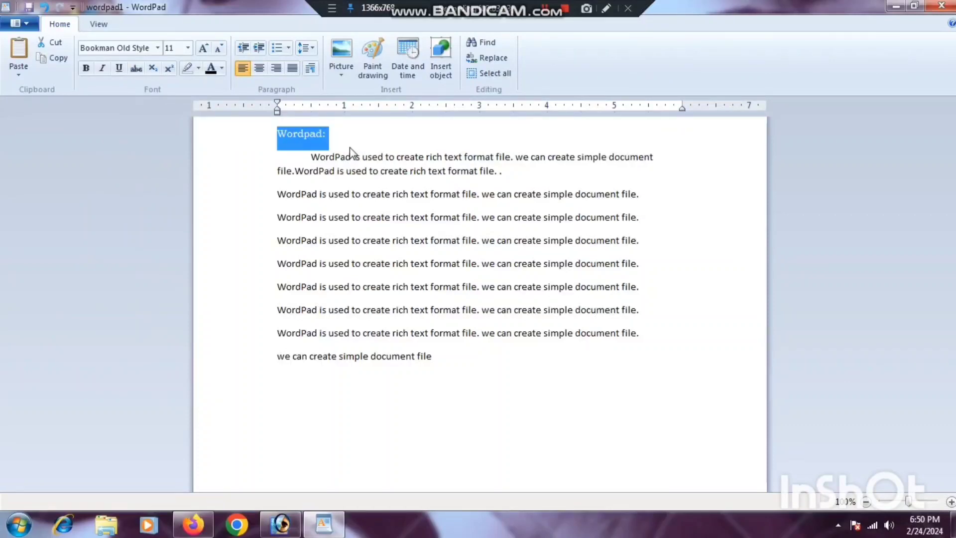
click(188, 48)
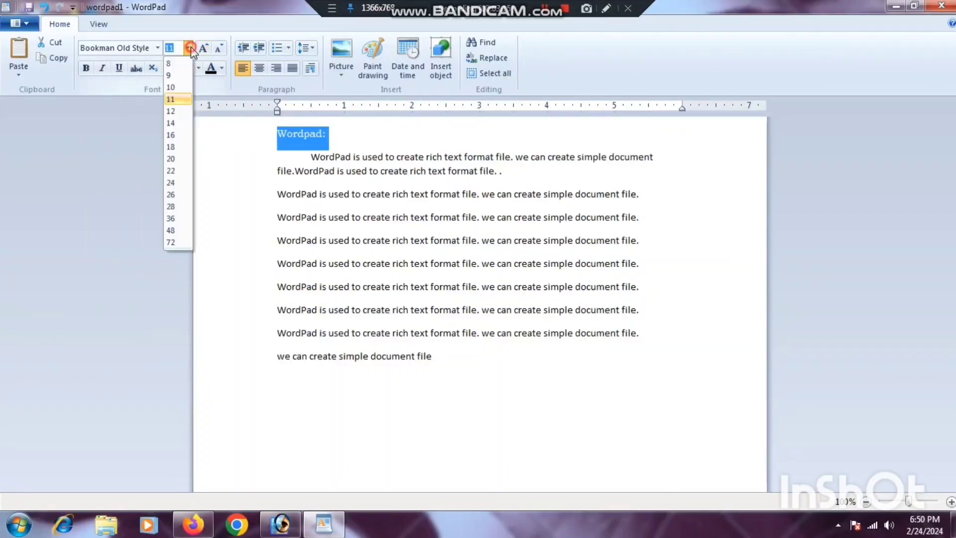
click(171, 170)
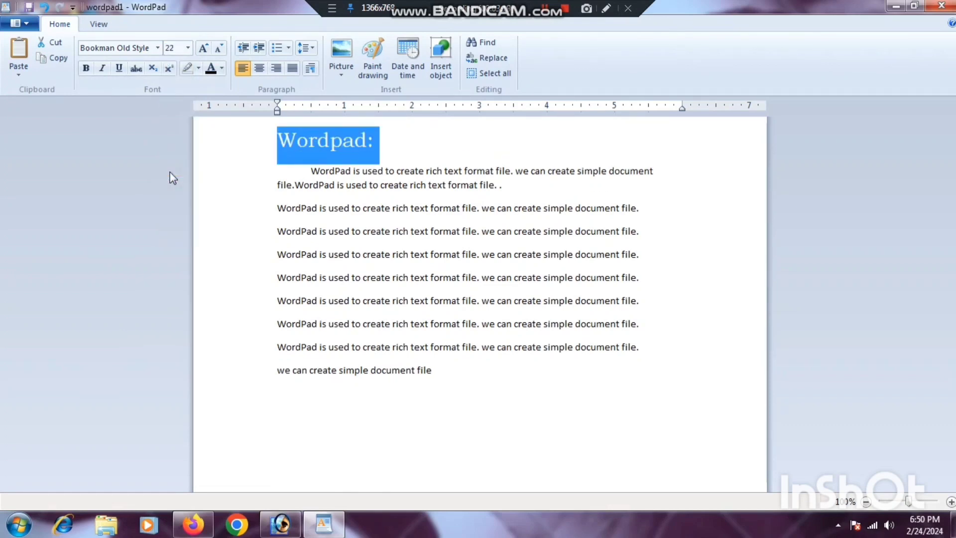
- Make the "Wordpad:" heading bold, italic and underlined
click(86, 69)
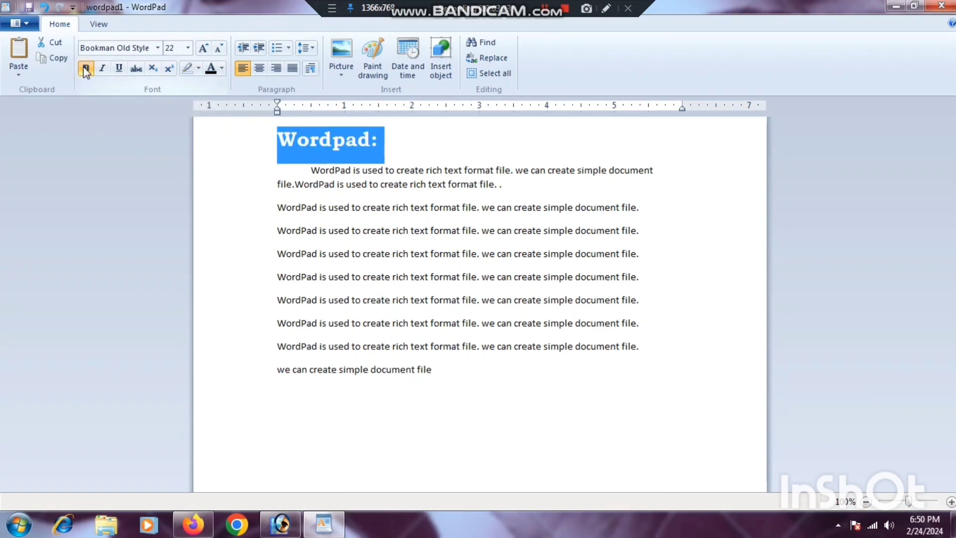
click(102, 69)
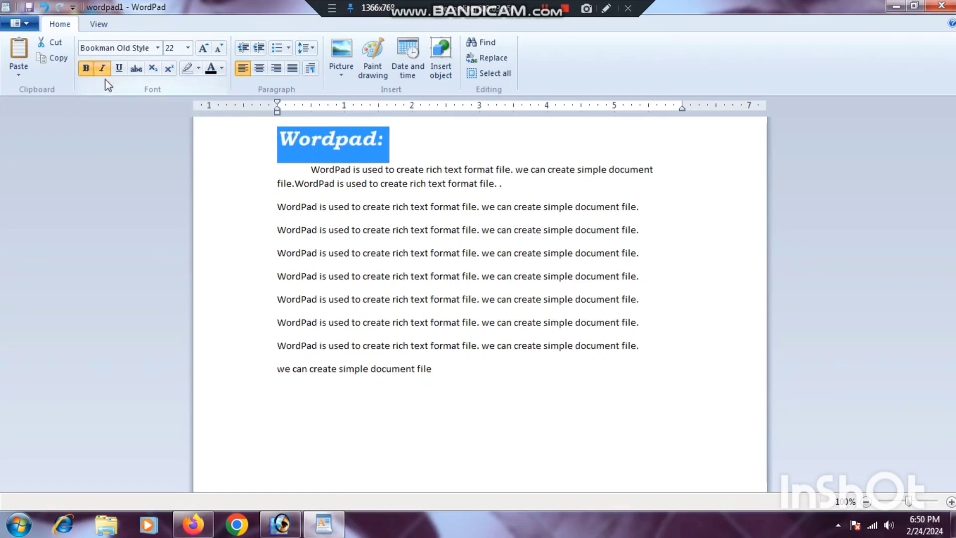
click(119, 69)
click(547, 345)
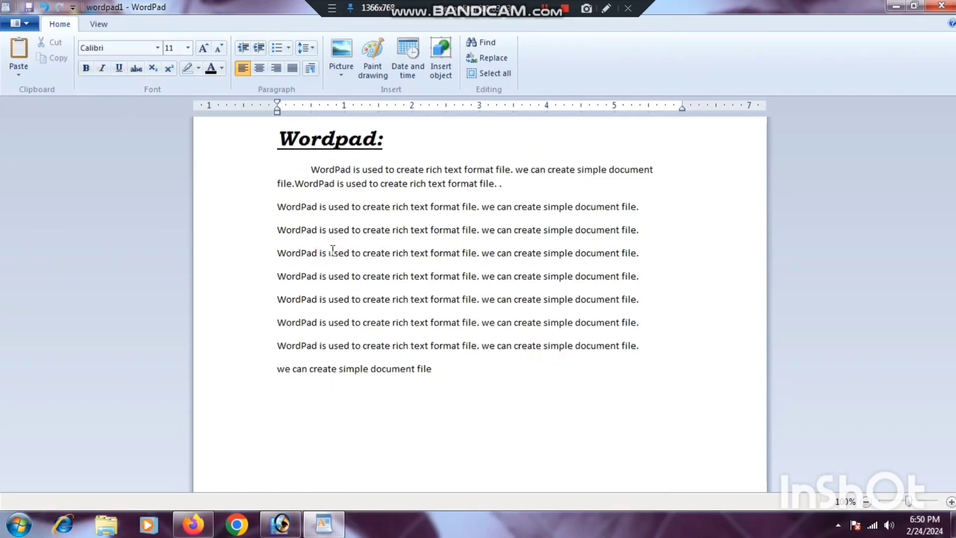
- Apply strikethrough to the word "used" in the third single-line paragraph below the indented paragraph
drag(329, 252, 352, 252)
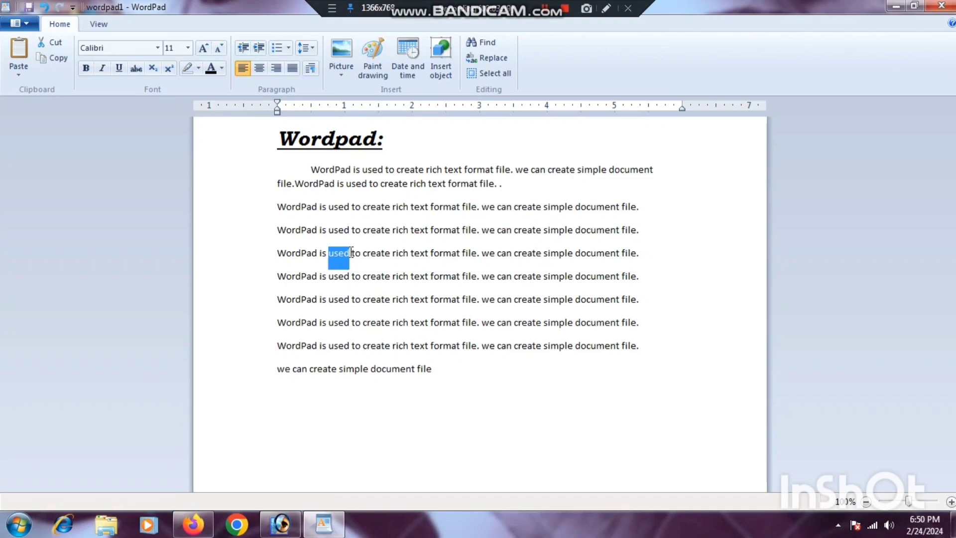
click(137, 69)
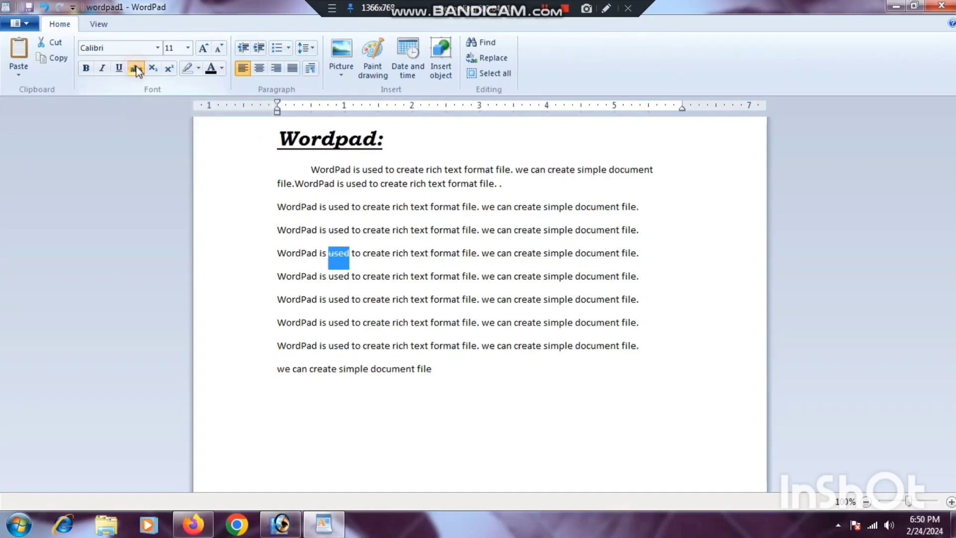
click(361, 252)
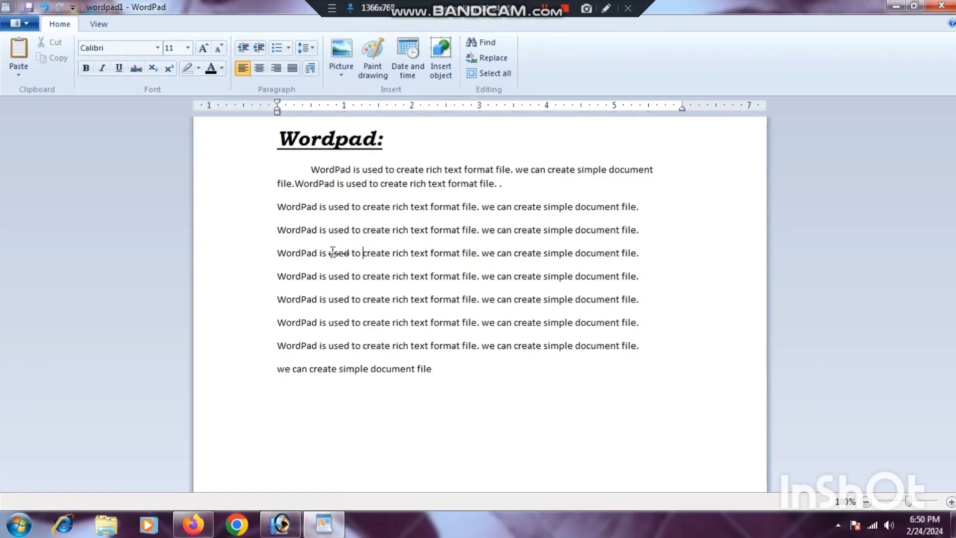
- Add two new lines at the end of the document reading "(A+B)2" and "H2O"
click(436, 371)
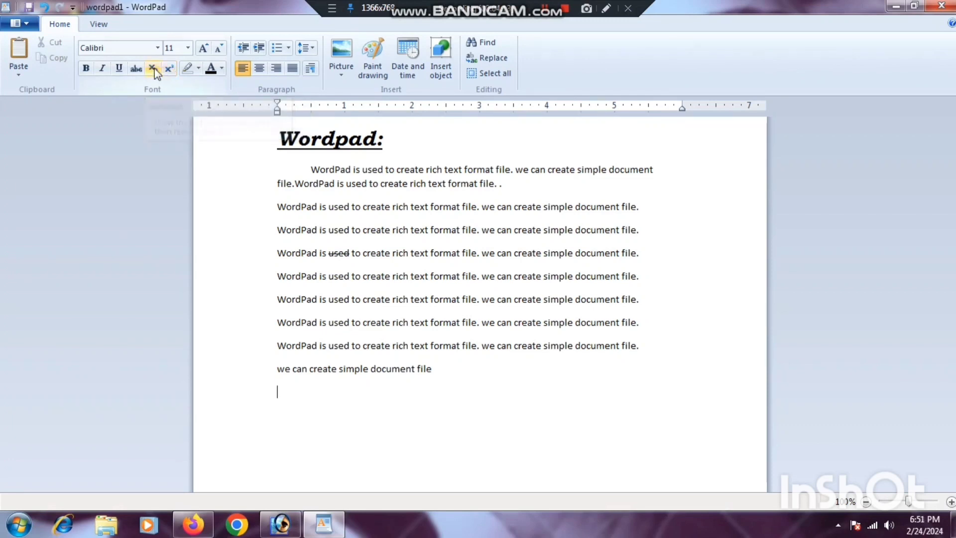
click(170, 70)
click(296, 394)
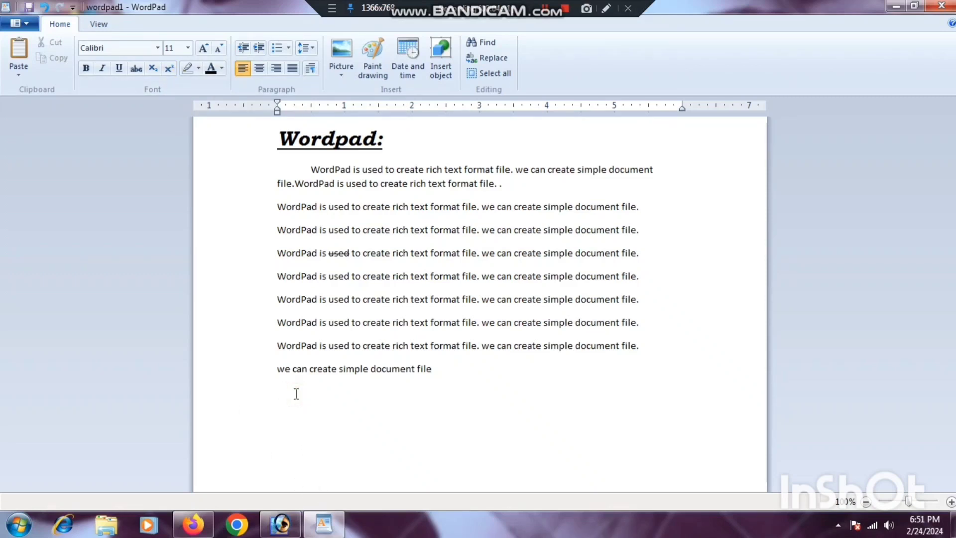
text(A+B)
key(Left)
key(Left)
text())
key(BackSpace)
text((A+B)2)
key(Return)
text(H2O)
- Format the 2 after (A+B) as superscript
double_click(308, 392)
click(285, 416)
double_click(286, 415)
key(ctrl+equal)
click(286, 415)
click(301, 392)
drag(300, 392, 309, 389)
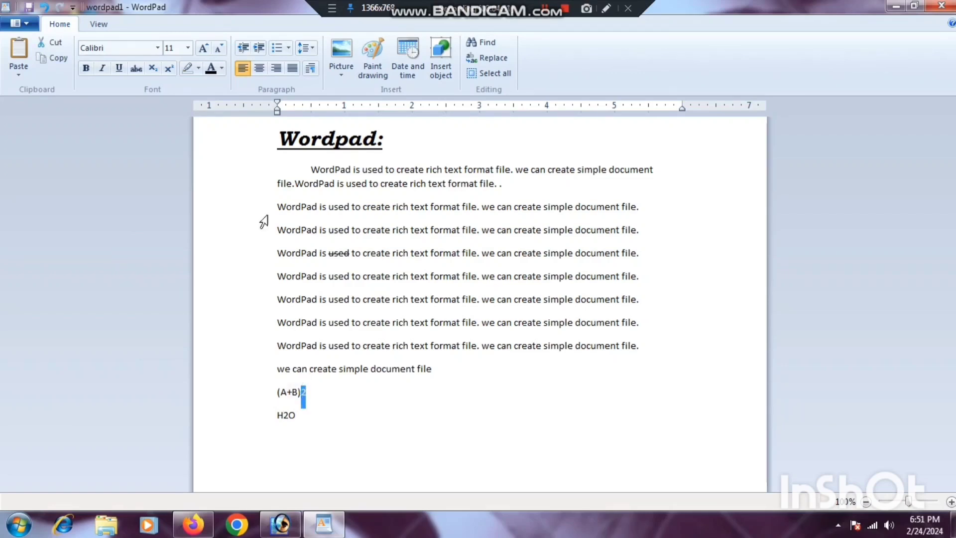
click(169, 70)
- Format the 2 in H2O as subscript
click(288, 415)
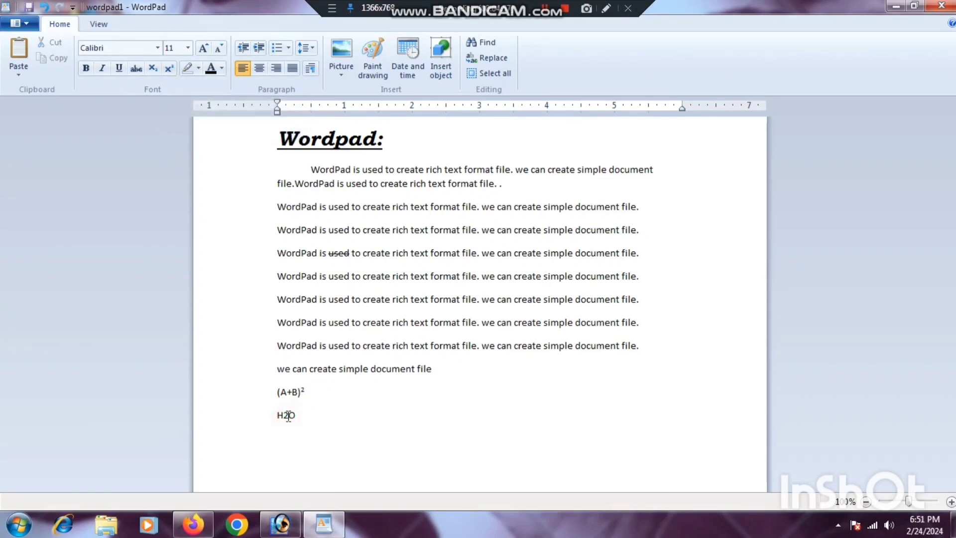
click(288, 415)
key(shift+Left)
click(154, 70)
click(301, 416)
- Highlight "used to create rich text format file. we can create simple document file" in yellow in the first single-line paragraph
click(196, 68)
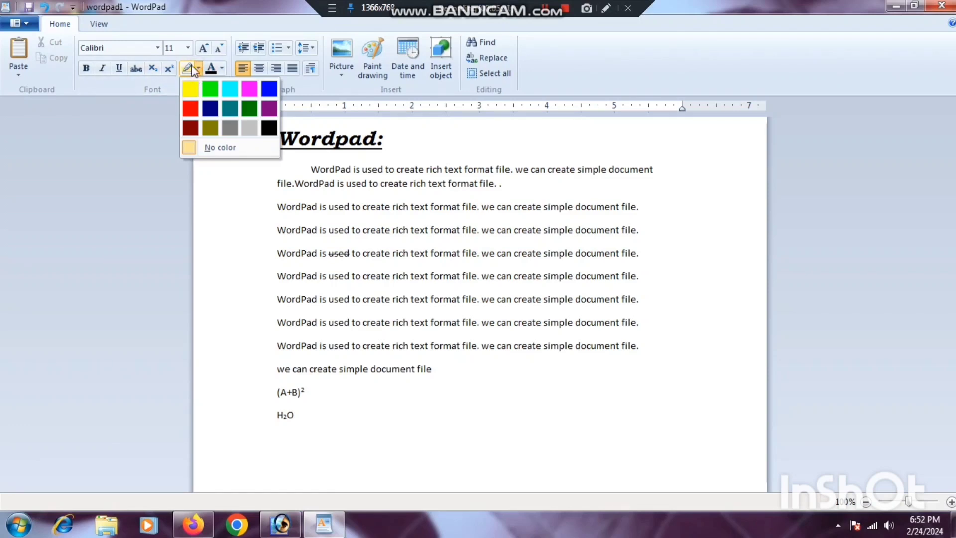
click(338, 210)
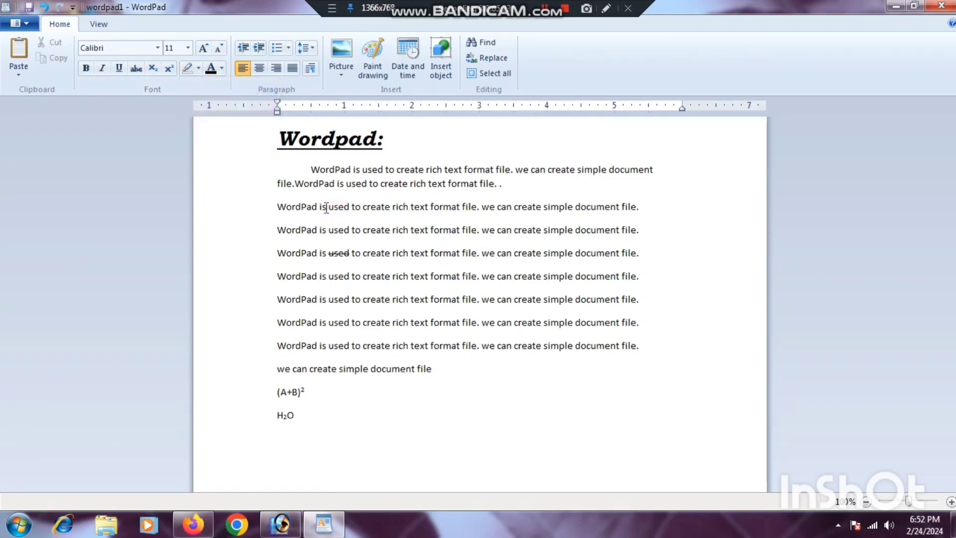
drag(327, 208, 631, 207)
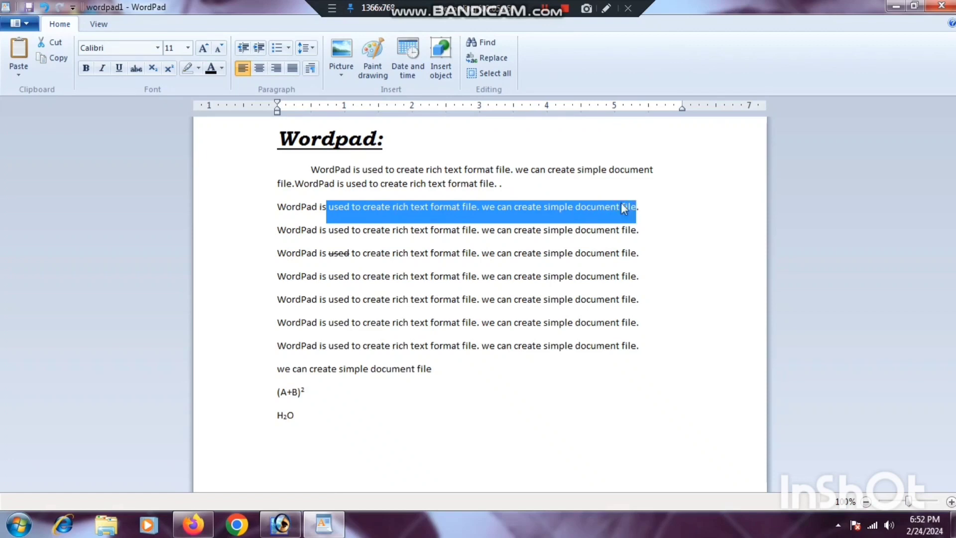
click(198, 68)
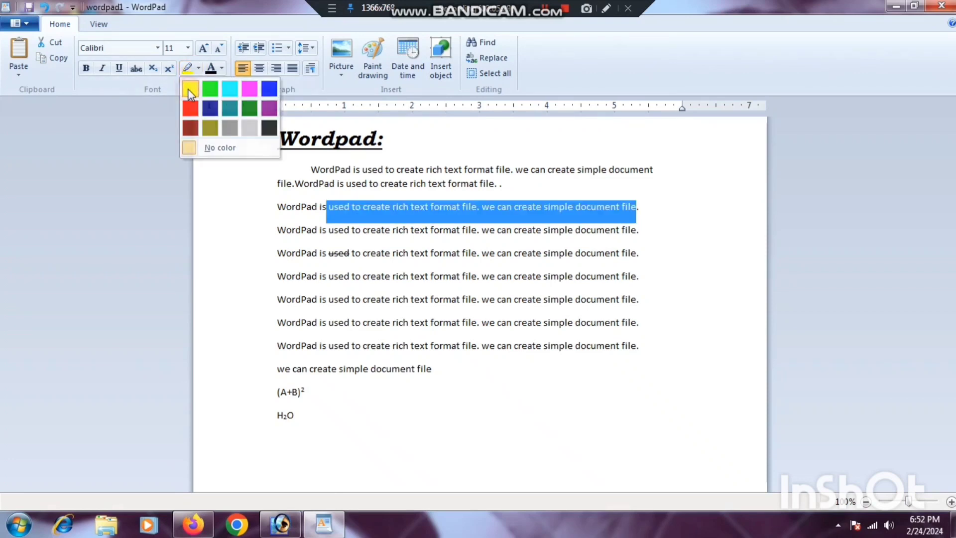
click(189, 92)
click(323, 206)
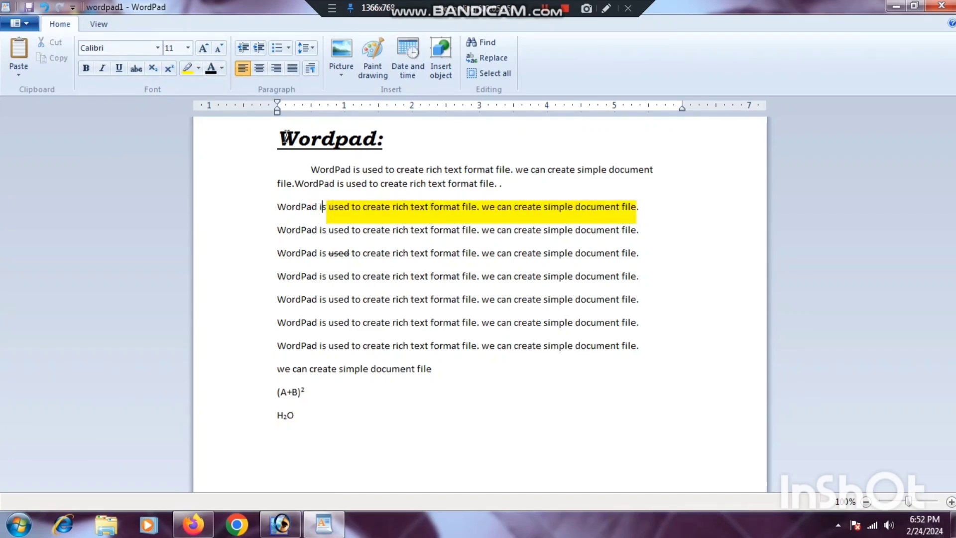
- Change the text color of the "Wordpad:" heading to purple
drag(278, 138, 393, 144)
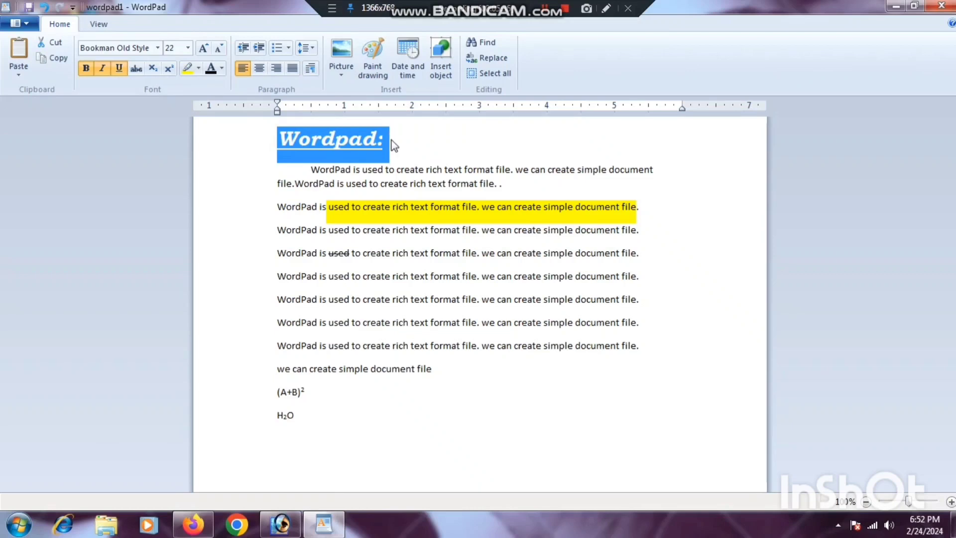
click(222, 68)
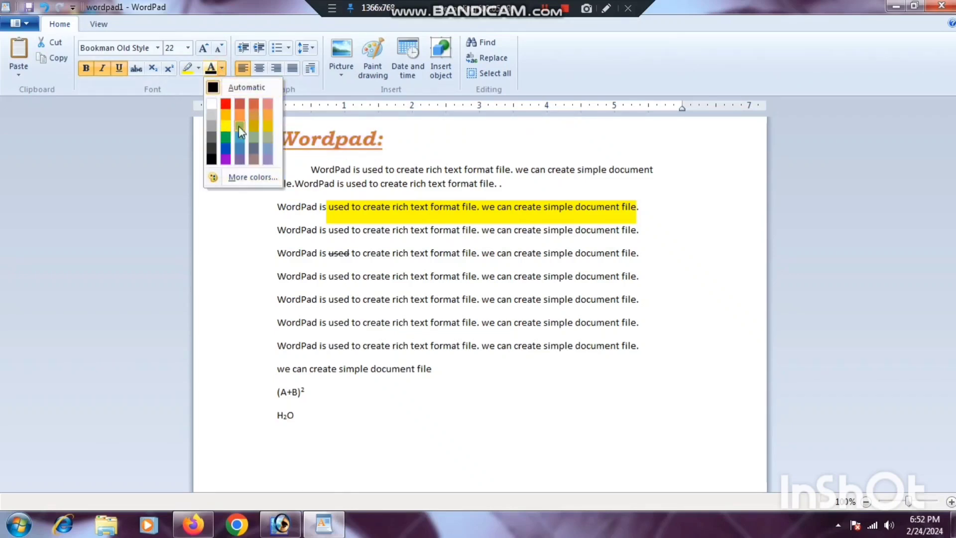
click(225, 159)
click(300, 144)
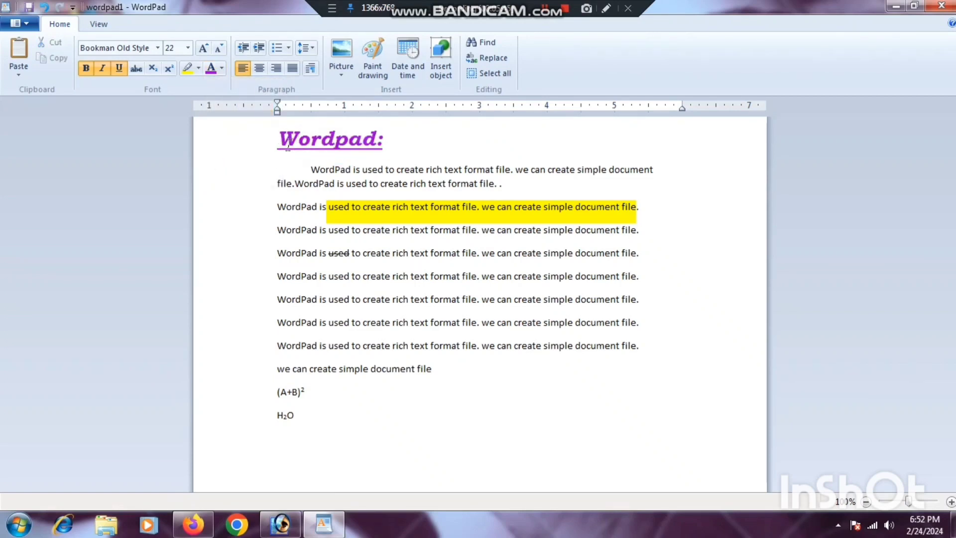
- Center the "Wordpad:" heading on the page
drag(298, 141, 347, 143)
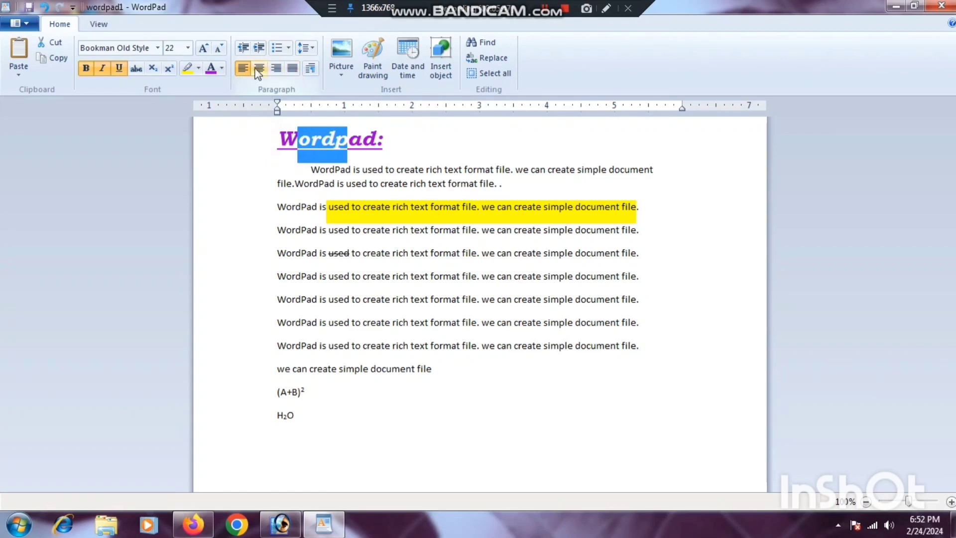
click(350, 152)
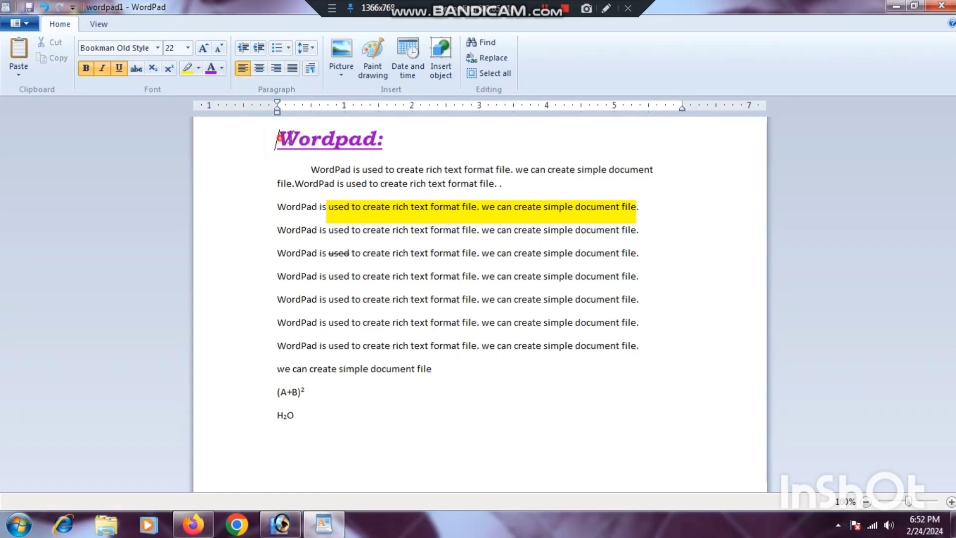
drag(277, 140, 434, 143)
click(259, 69)
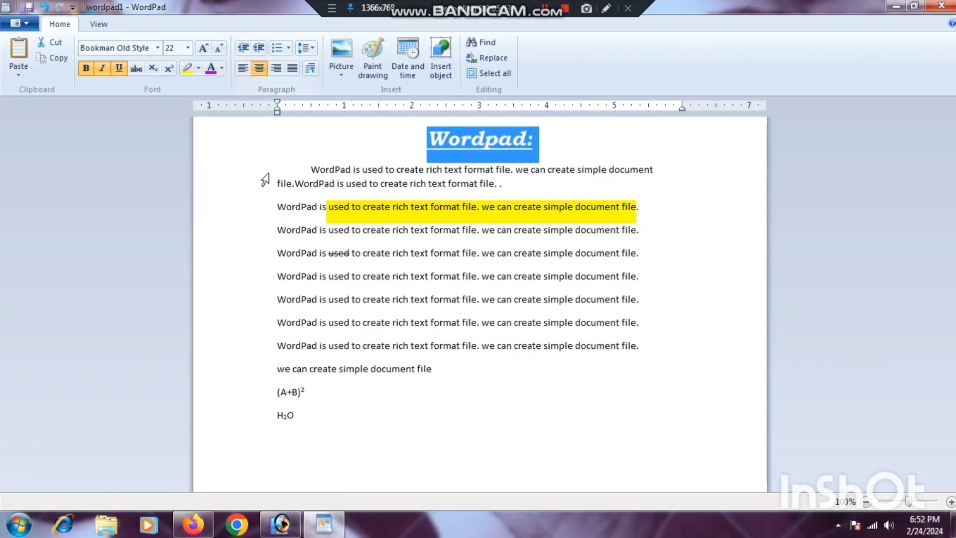
click(307, 183)
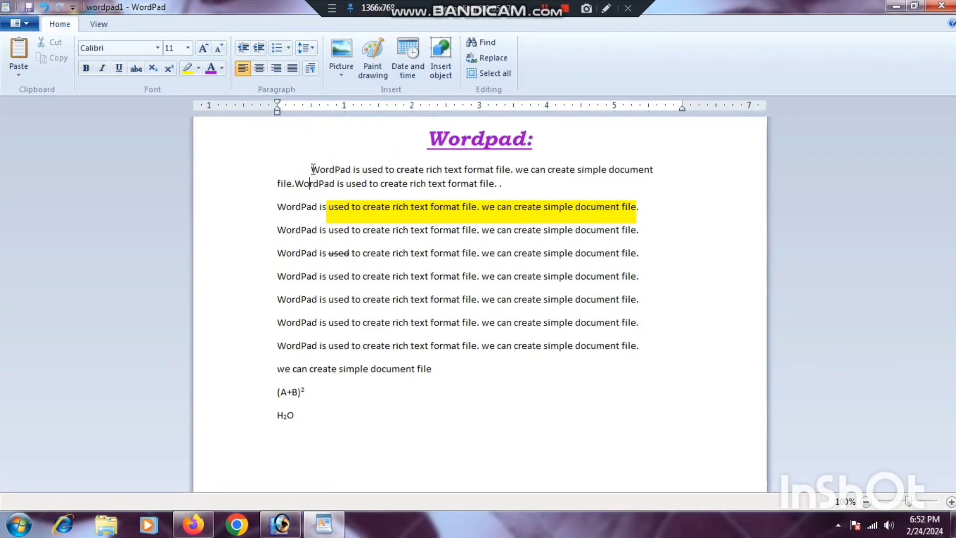
- Join all the separate WordPad lines, including "we can create simple document file", into one continuous paragraph above (A+B)²
click(503, 184)
key(Delete)
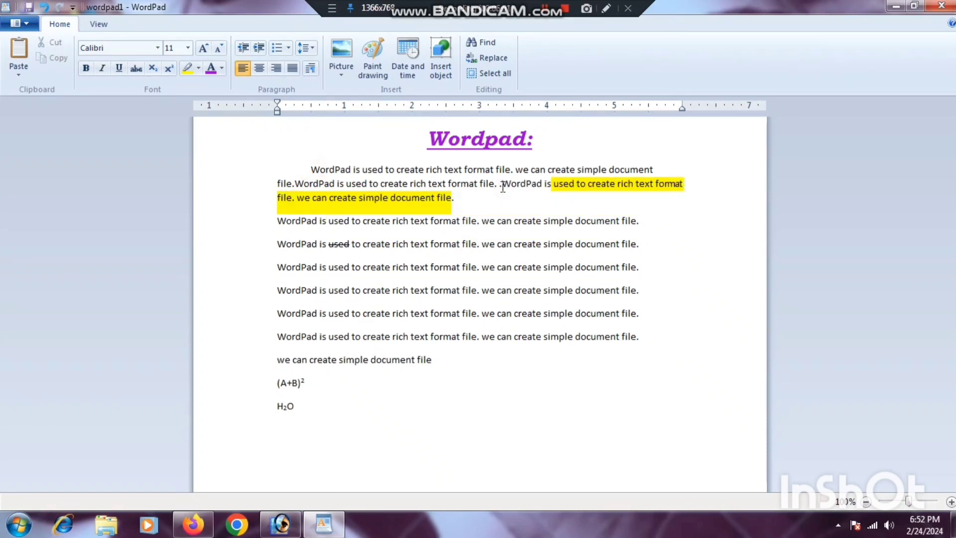
key(Delete)
click(405, 211)
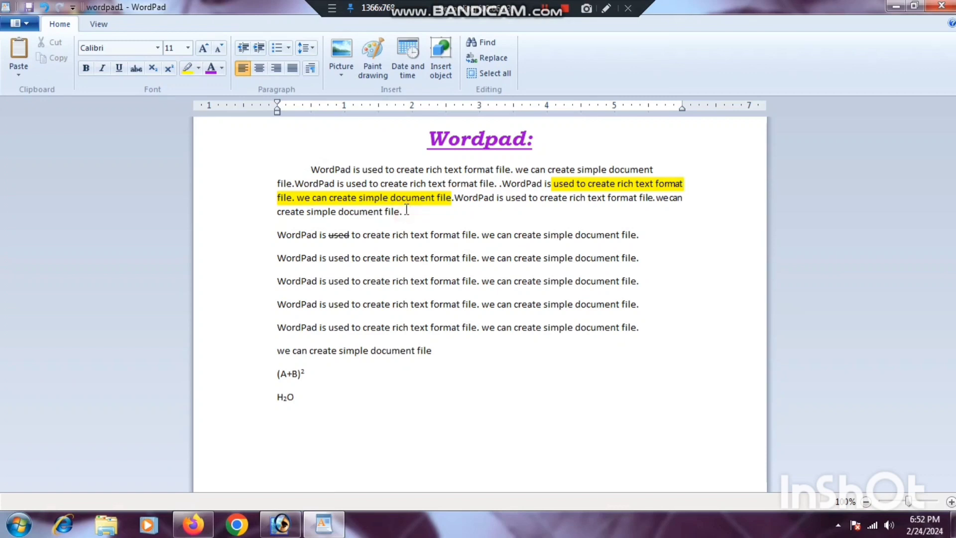
key(Delete)
click(402, 225)
key(Delete)
click(374, 239)
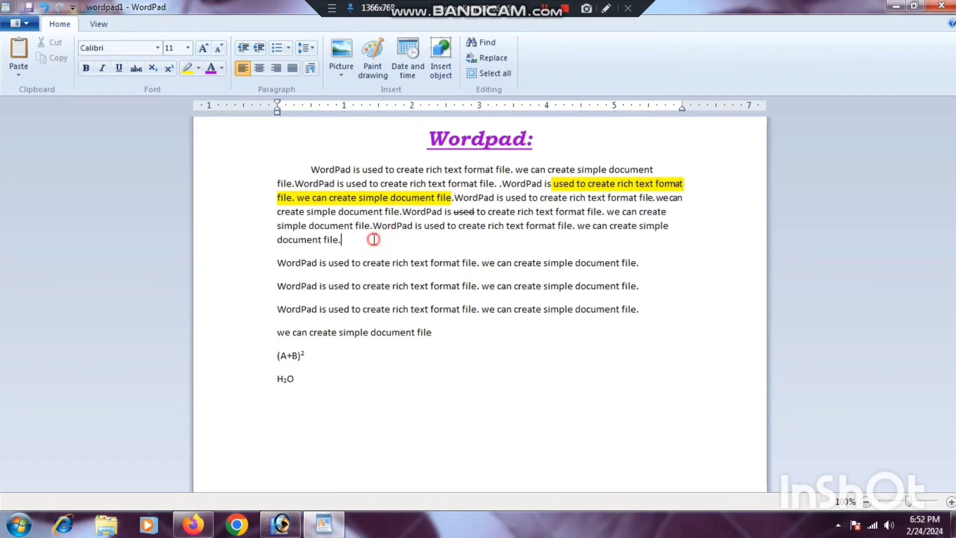
key(Delete)
click(349, 255)
key(Delete)
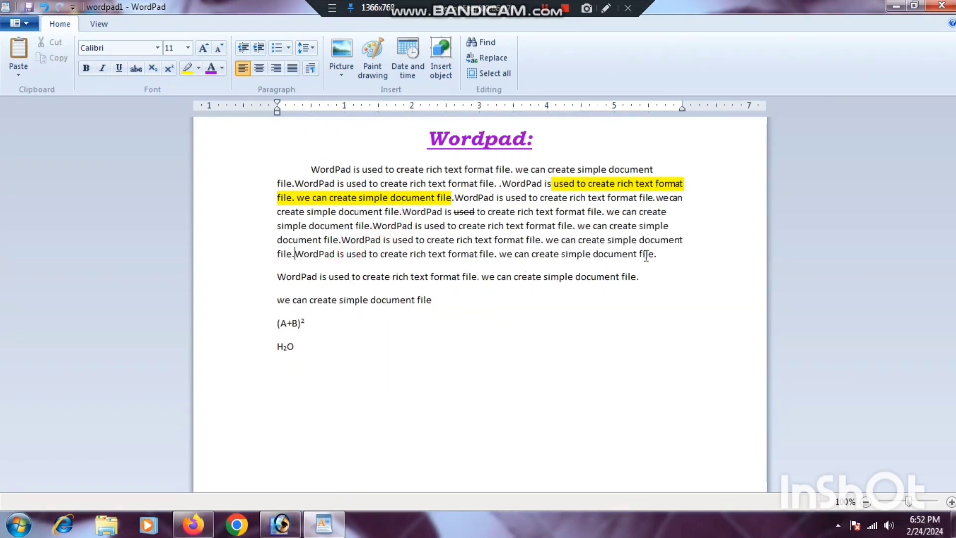
click(666, 254)
key(Delete)
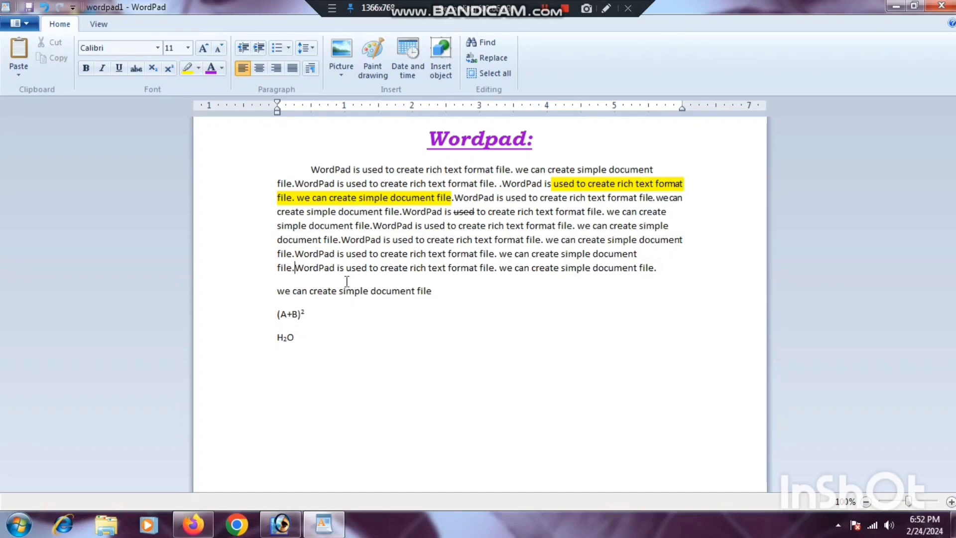
click(311, 274)
click(667, 271)
key(Delete)
click(513, 298)
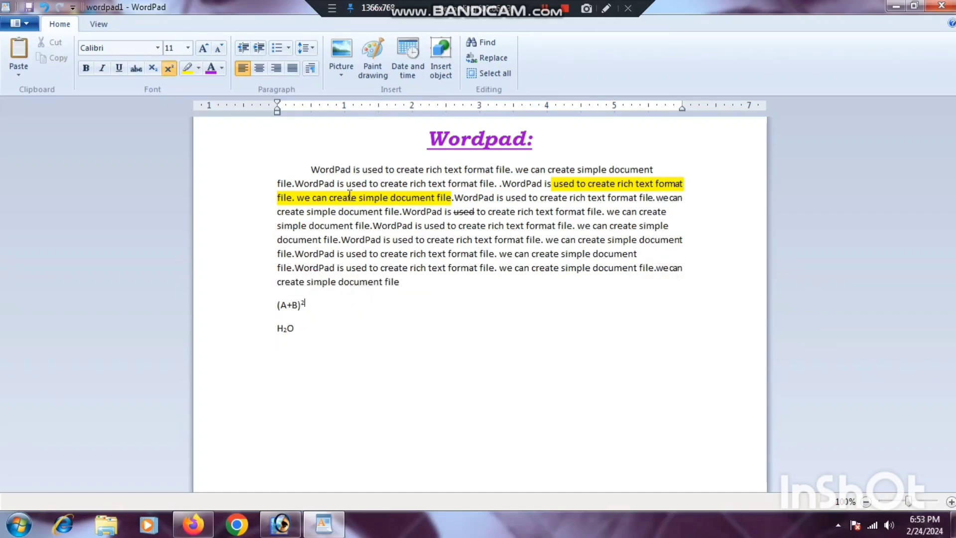
- Try center and right alignment on the merged WordPad paragraph, and finish with it justified
drag(311, 169, 401, 291)
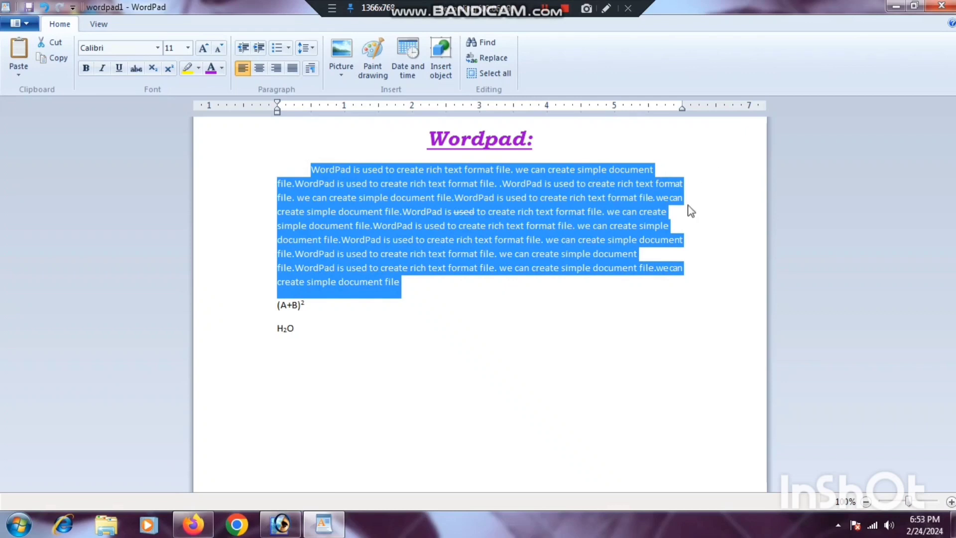
click(262, 69)
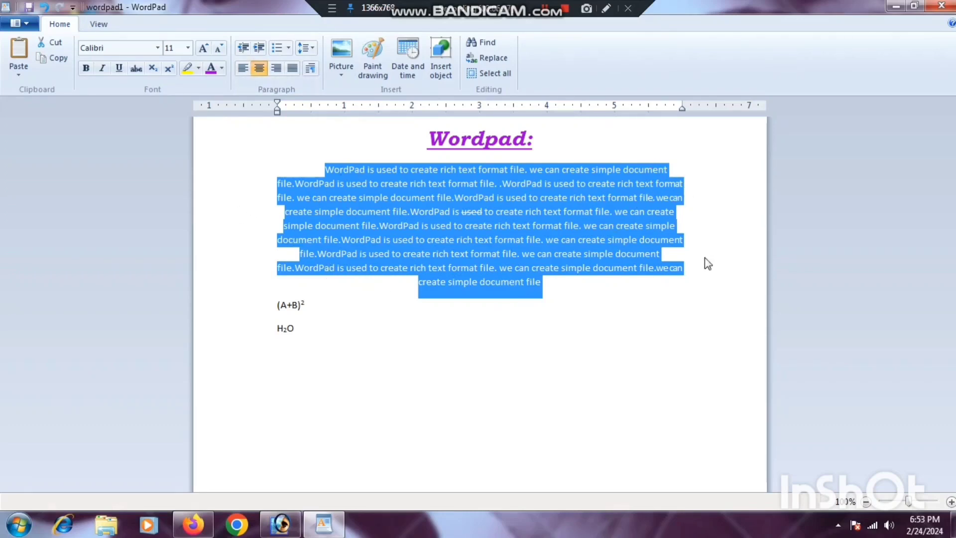
click(277, 70)
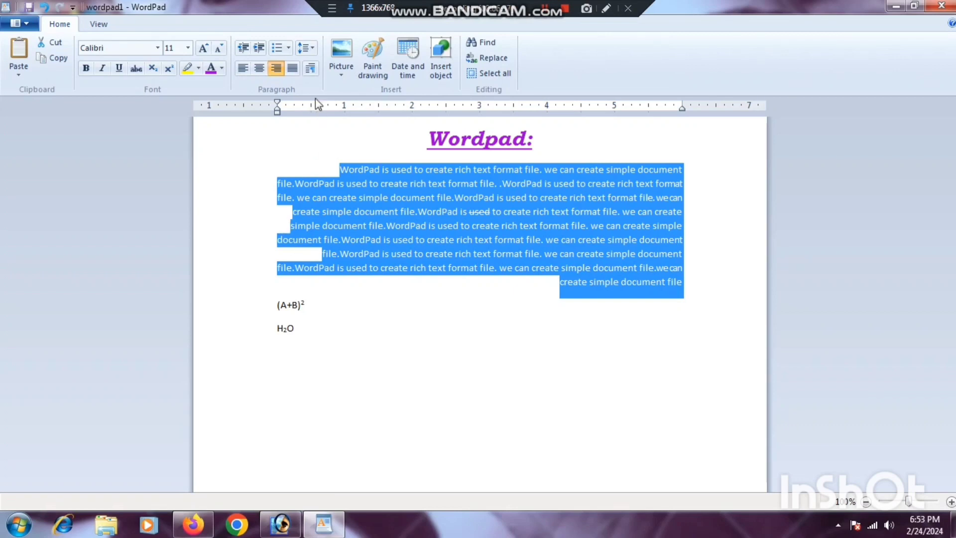
click(294, 72)
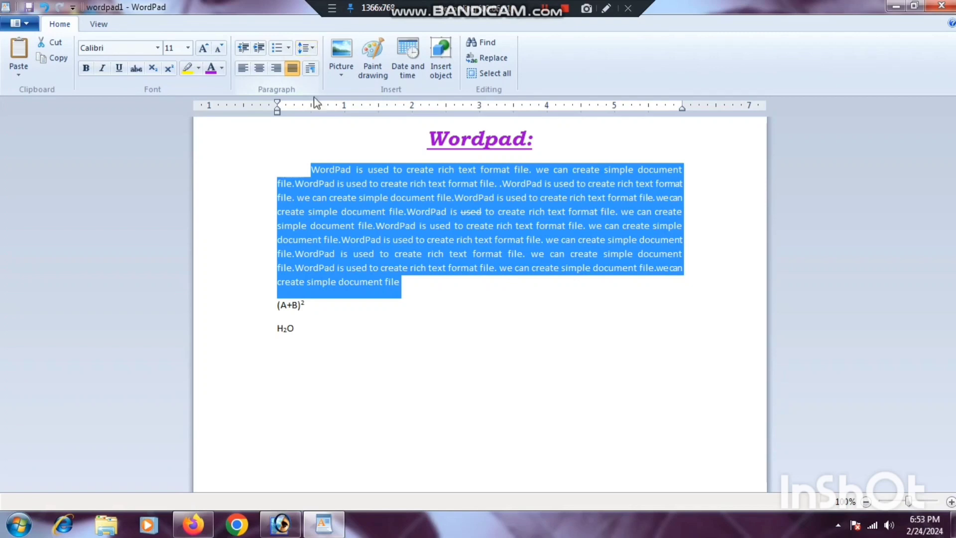
- Remove the first-line indent of the merged paragraph and set it again to 0.5 inch
click(312, 169)
key(BackSpace)
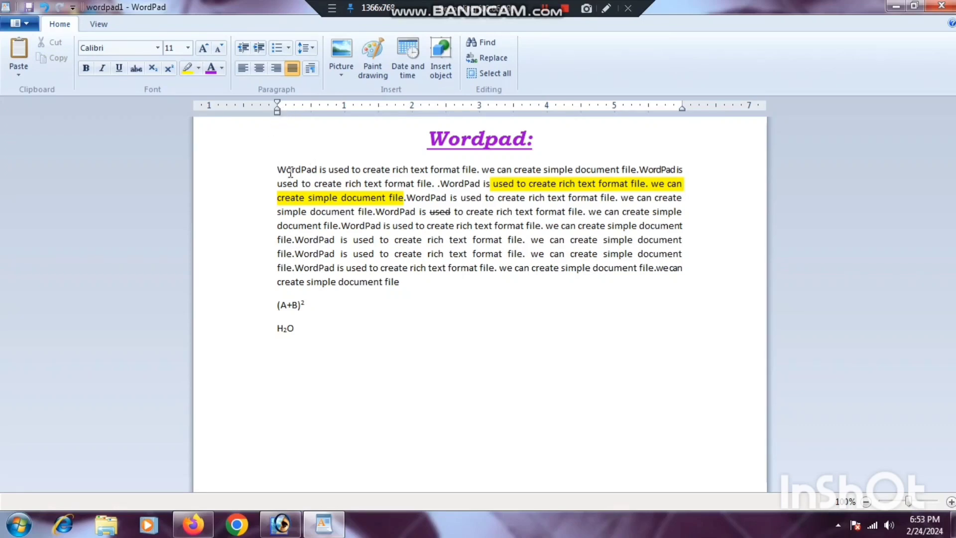
drag(281, 170, 406, 289)
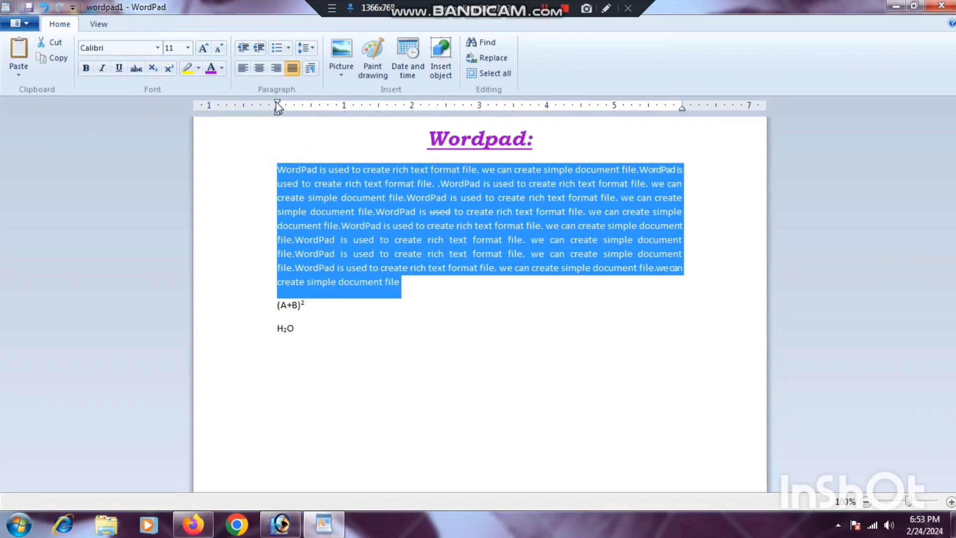
drag(278, 106, 311, 106)
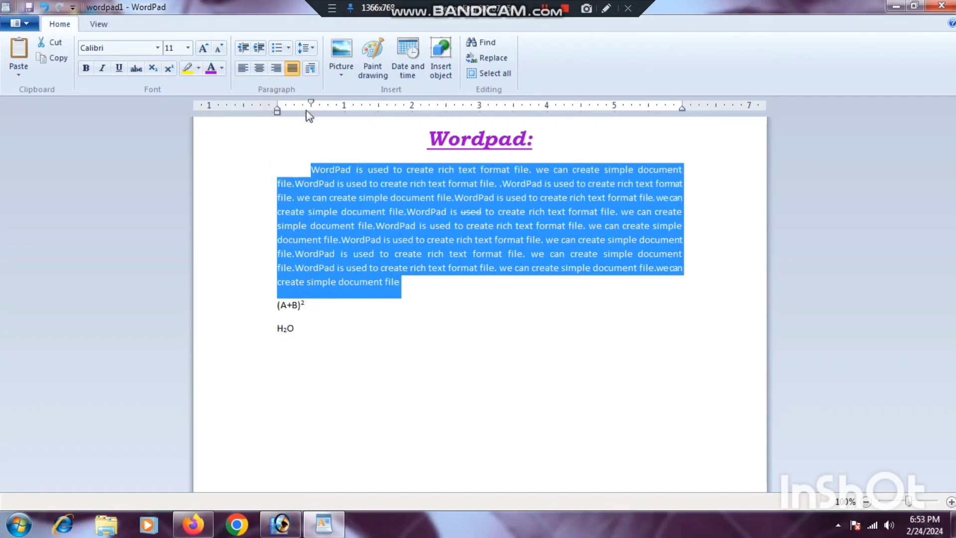
- Shift the left indent of the whole merged paragraph to 0.5 inch, moving the first-line indent along with it
click(299, 169)
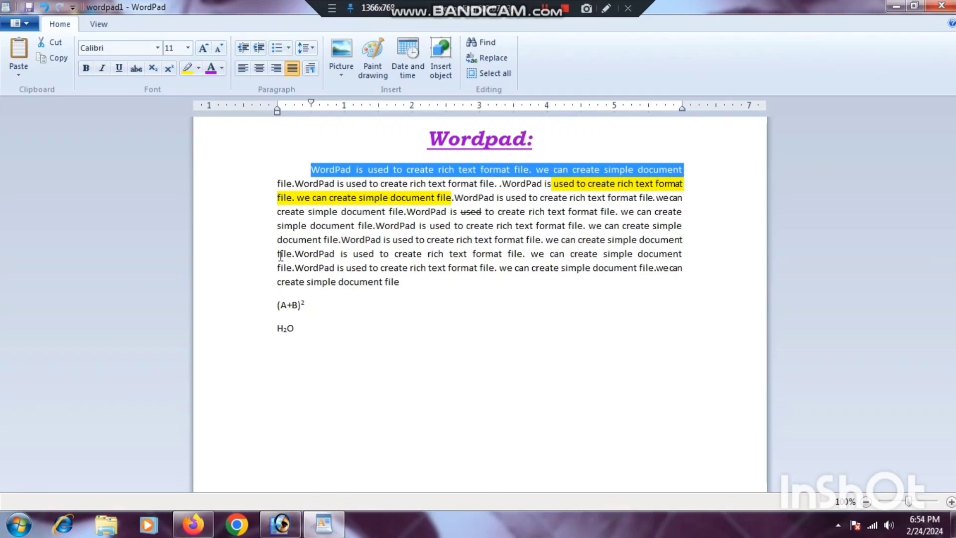
click(313, 167)
drag(312, 167, 405, 288)
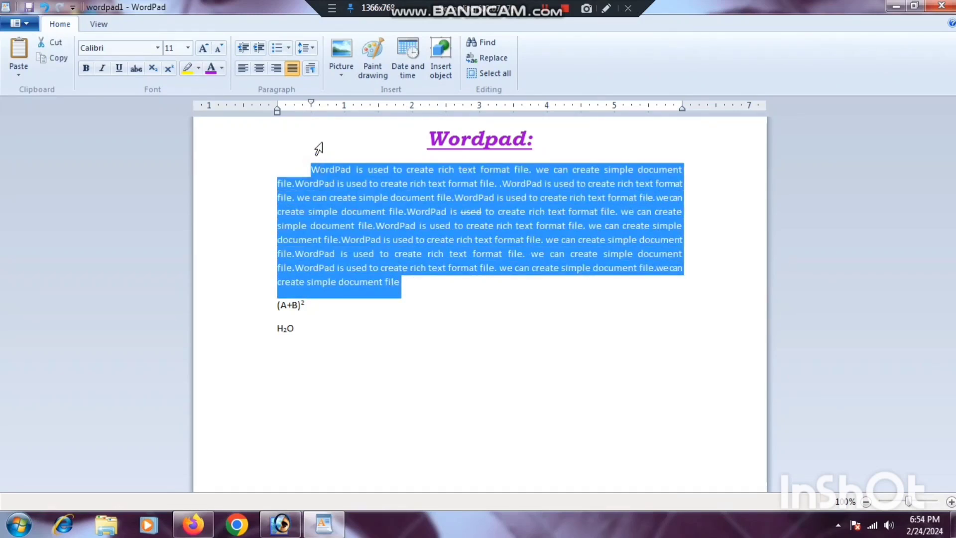
drag(278, 110, 308, 123)
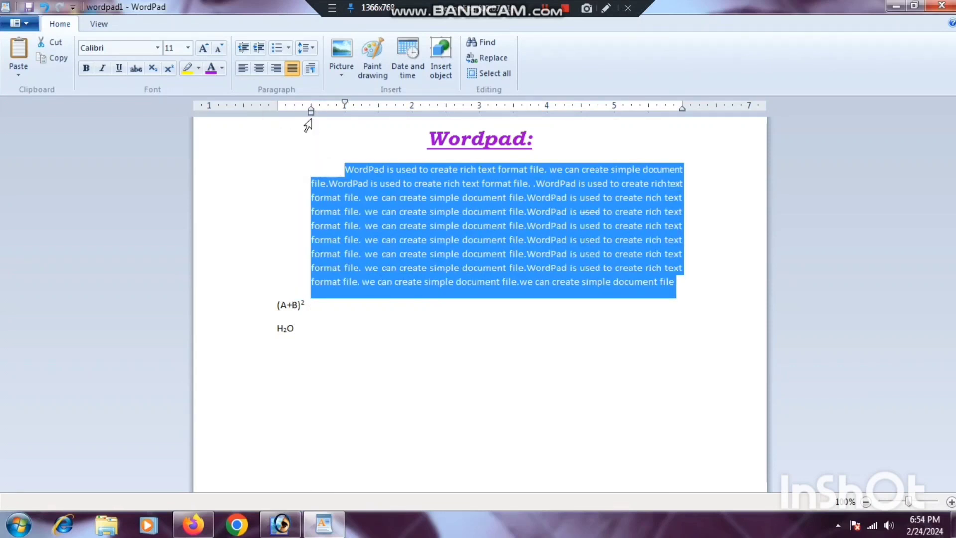
click(353, 170)
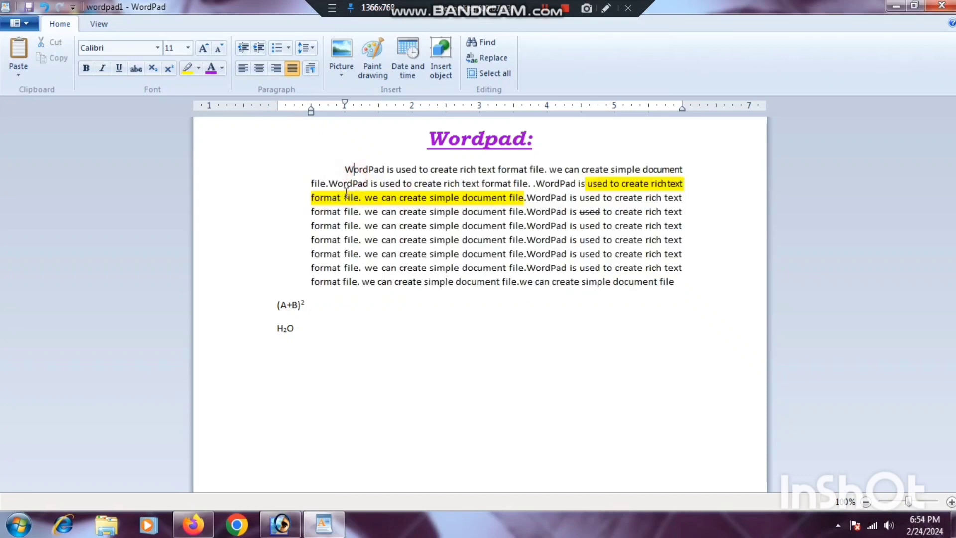
- Create a 1., 2., 3. numbered list below the paragraph with the items one, two and three
click(683, 284)
key(Return)
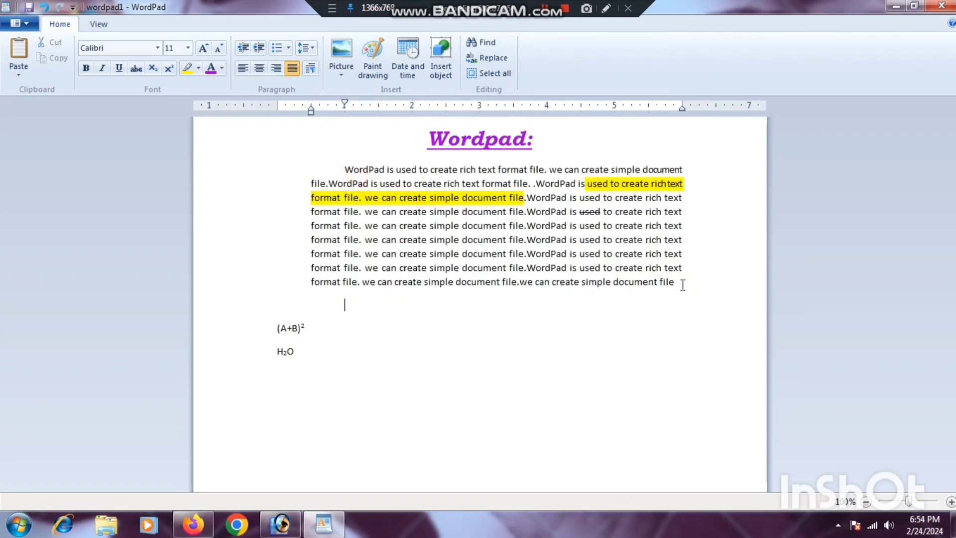
click(288, 47)
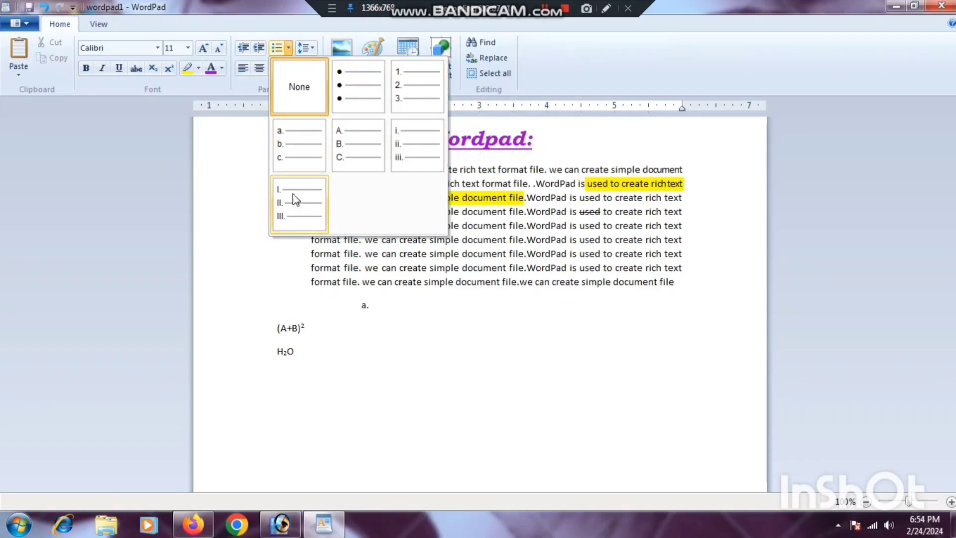
click(406, 84)
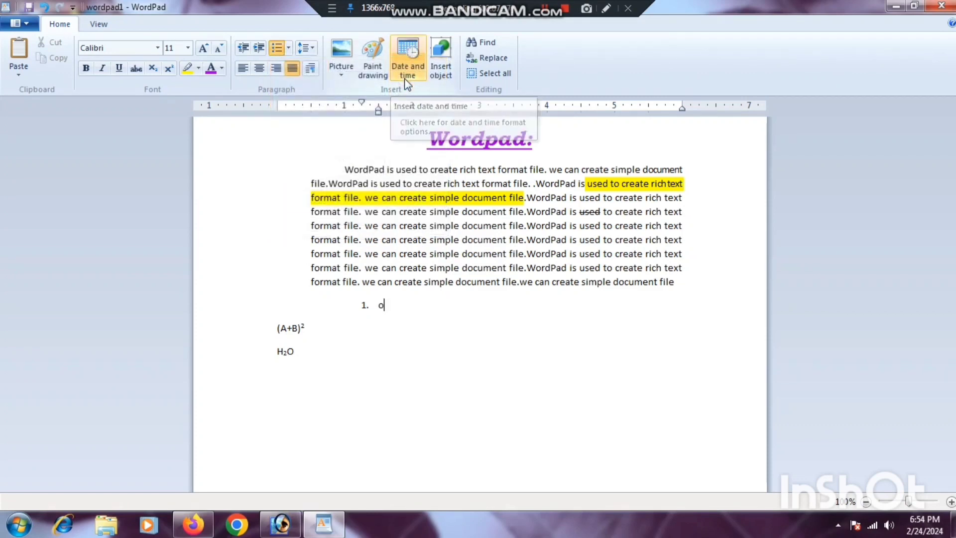
text(one)
key(Return)
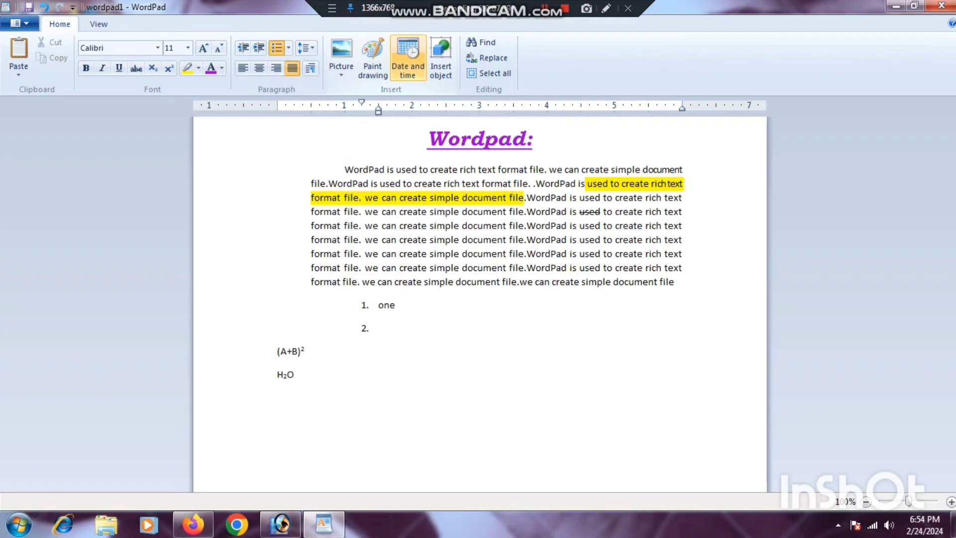
text(two\)
key(BackSpace)
key(Return)
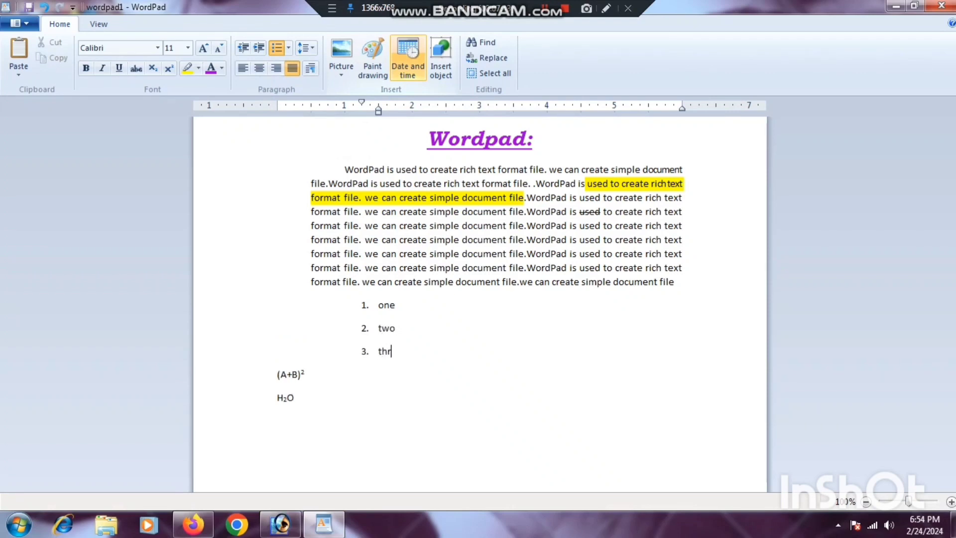
text(three)
key(Return)
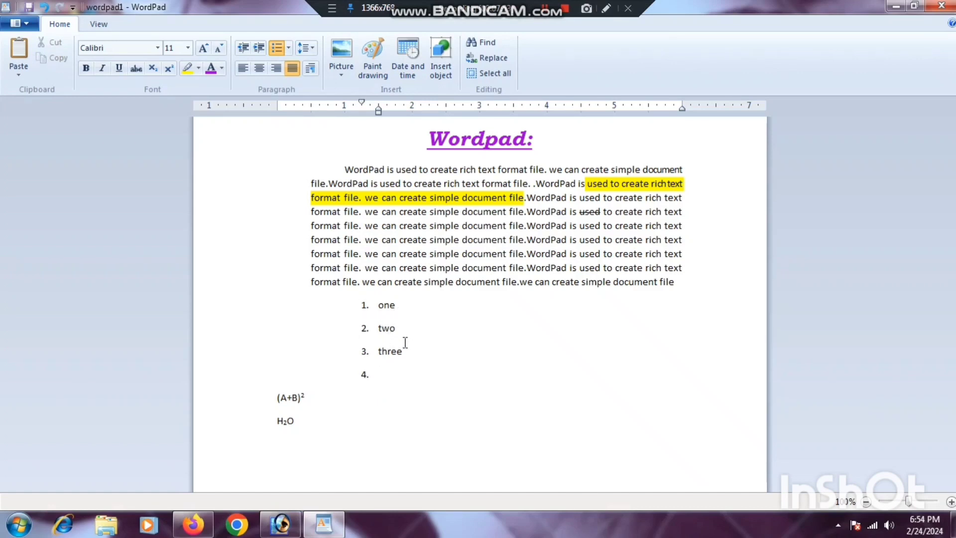
- Remove the 10pt space after paragraphs from the three list items and set their line spacing to 1.5
drag(404, 351, 381, 308)
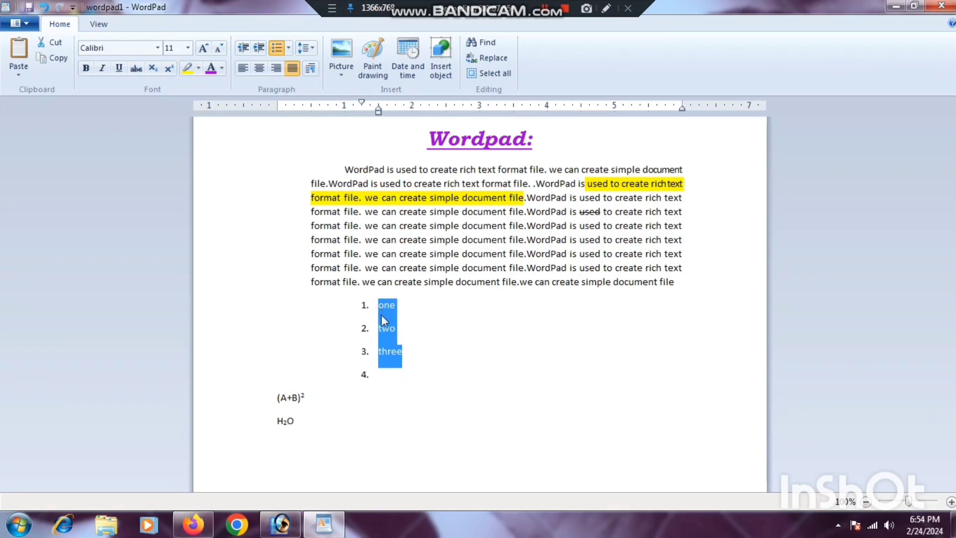
click(305, 48)
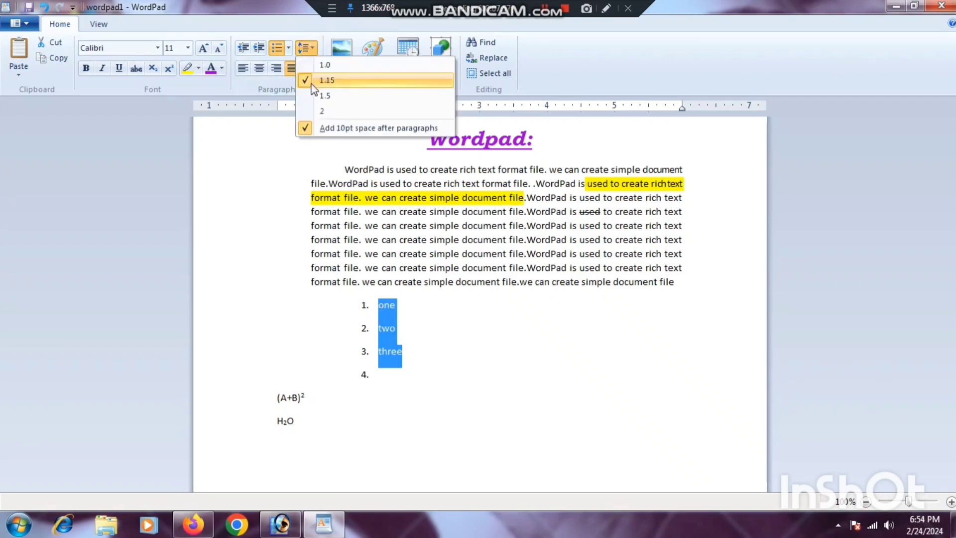
click(331, 129)
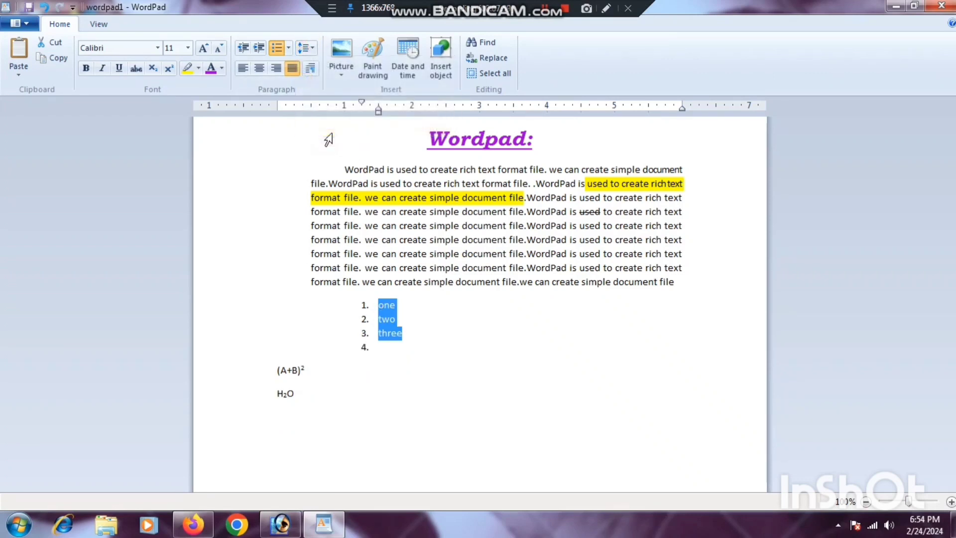
click(305, 48)
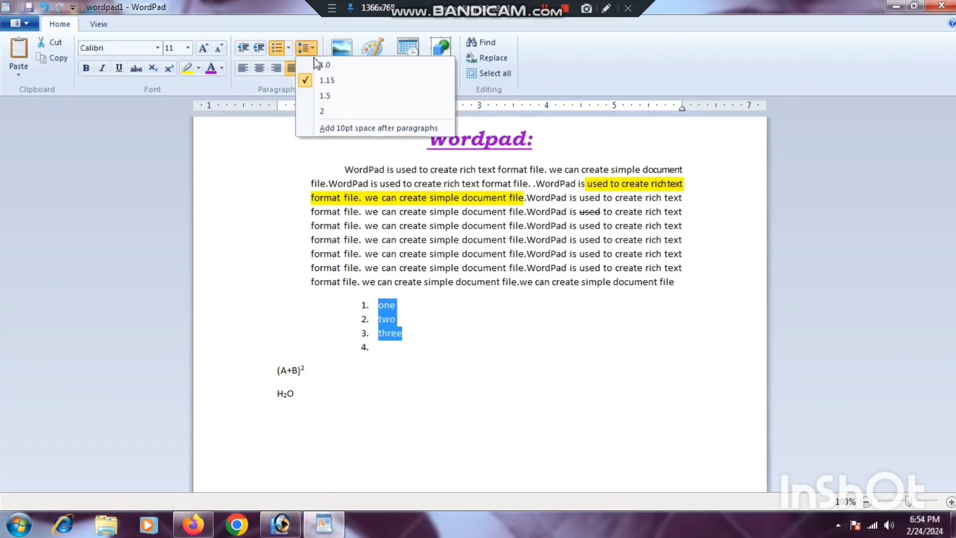
click(324, 95)
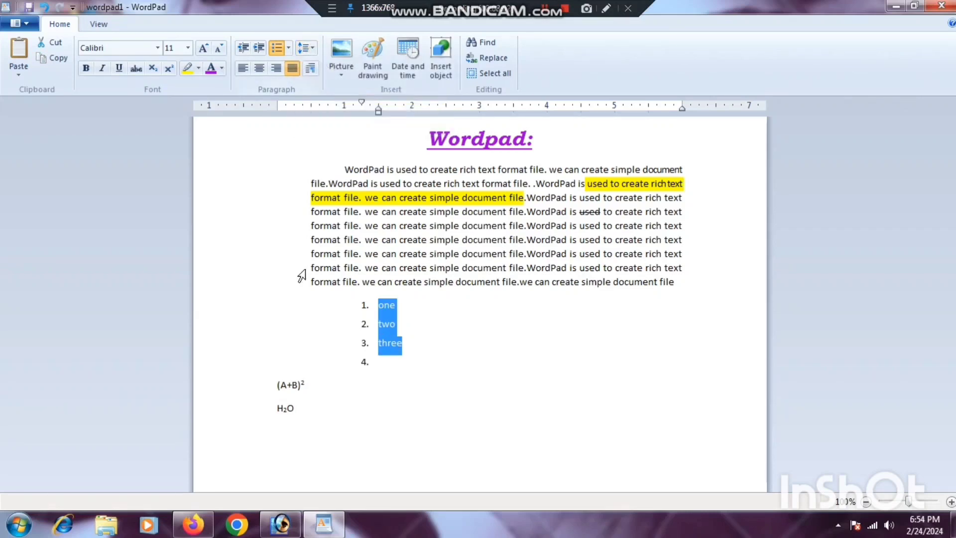
click(402, 271)
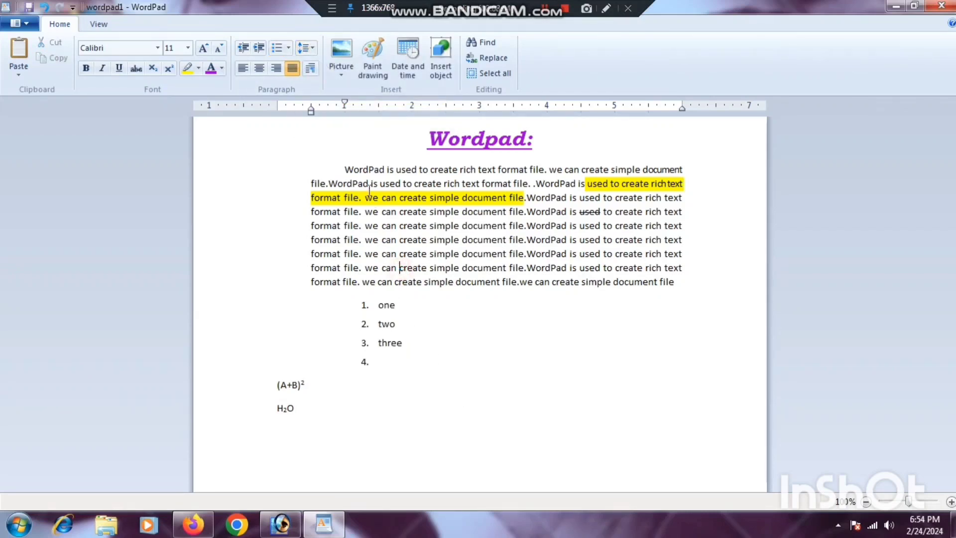
click(316, 49)
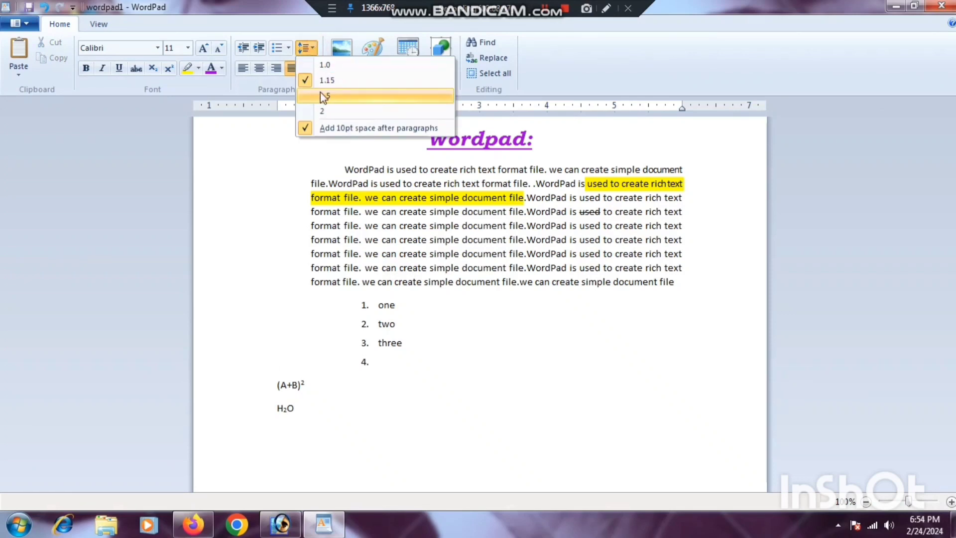
click(393, 211)
- Set the line spacing of the merged WordPad paragraph to 1.5
drag(347, 170, 679, 289)
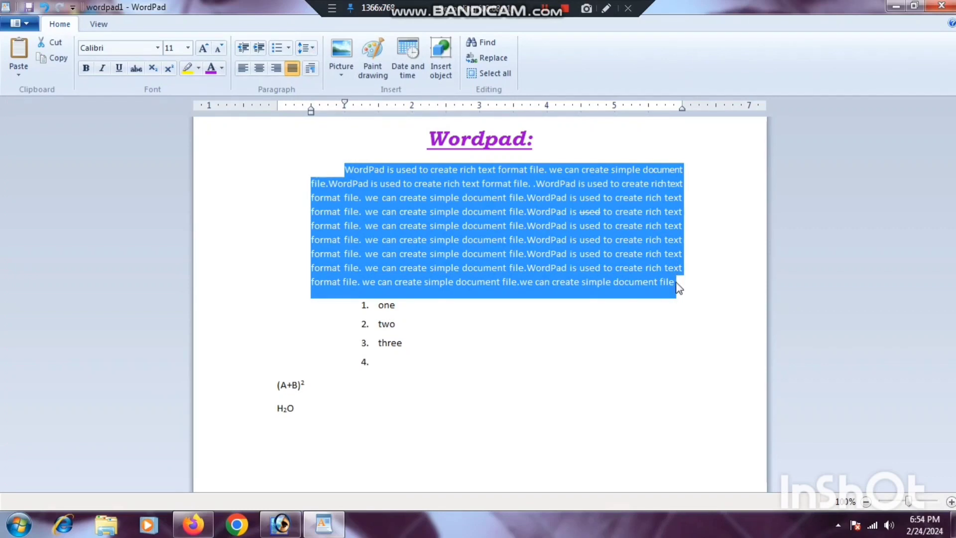
click(304, 48)
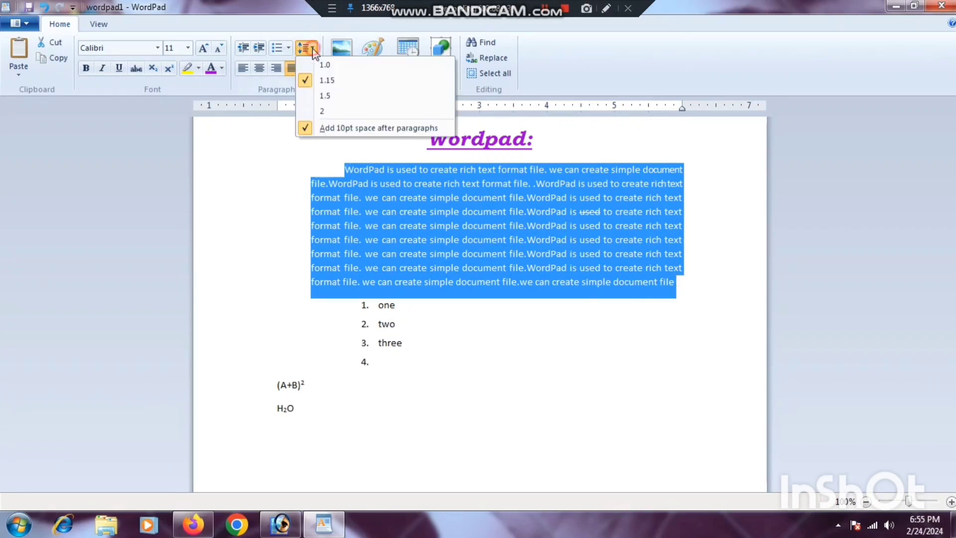
click(325, 94)
click(503, 245)
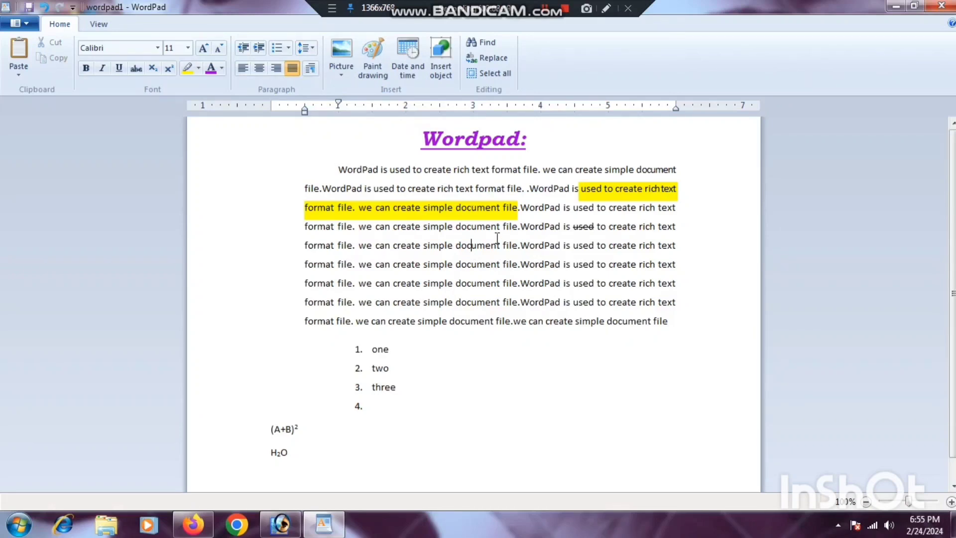
- Insert the Tulips picture from the Sample Pictures folder on a new line below the merged paragraph
click(676, 321)
key(Return)
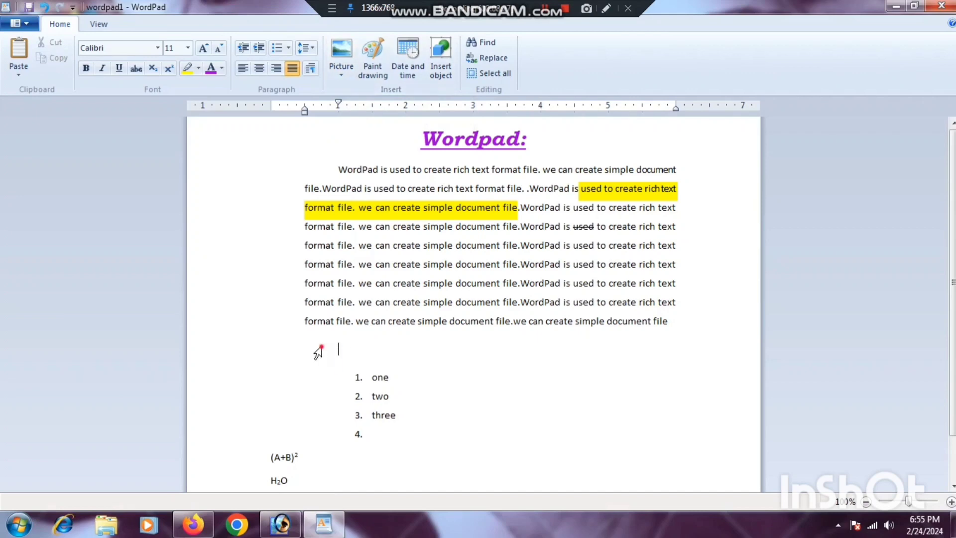
click(342, 70)
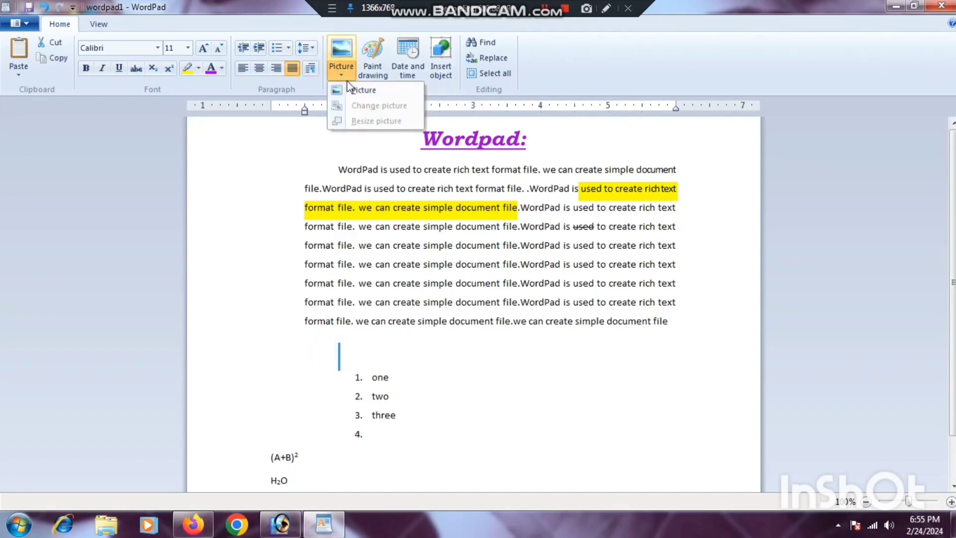
click(352, 90)
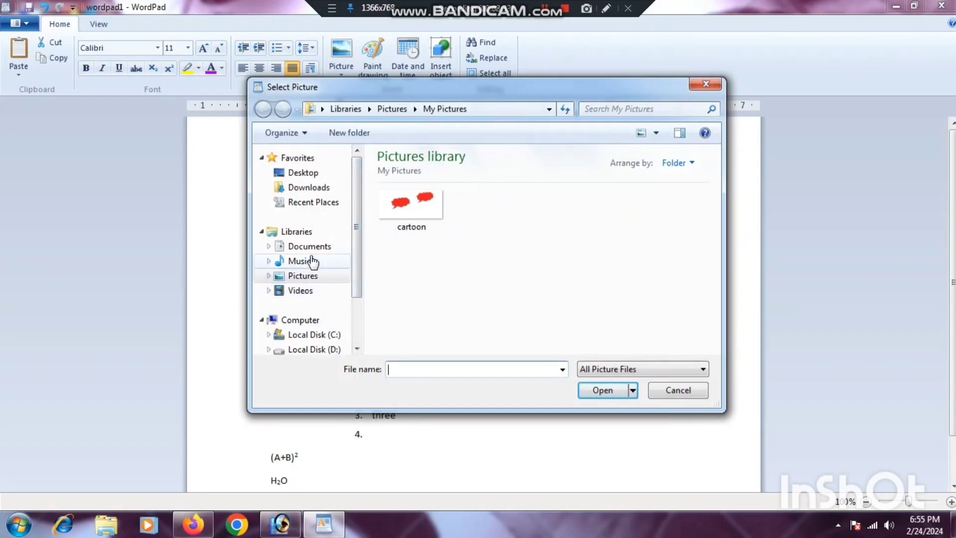
click(304, 281)
double_click(414, 224)
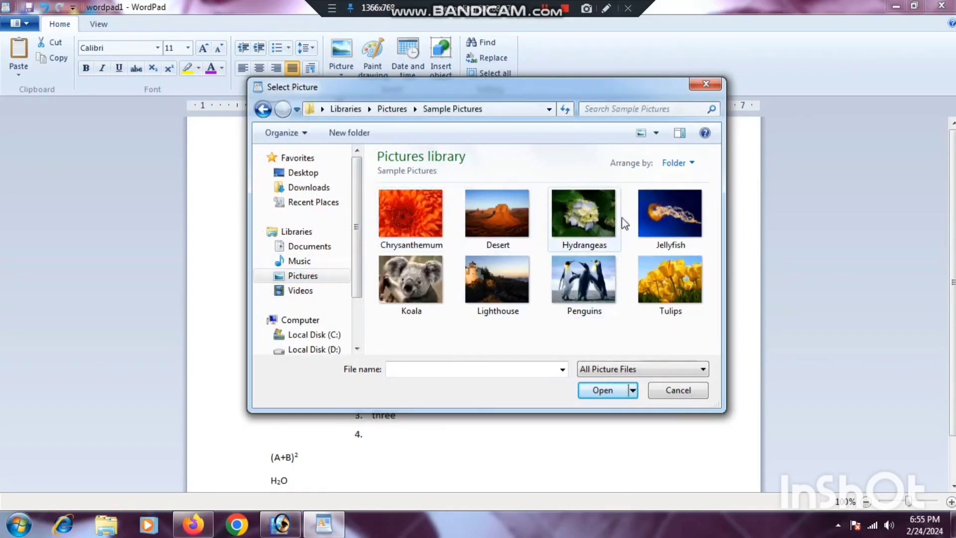
click(667, 276)
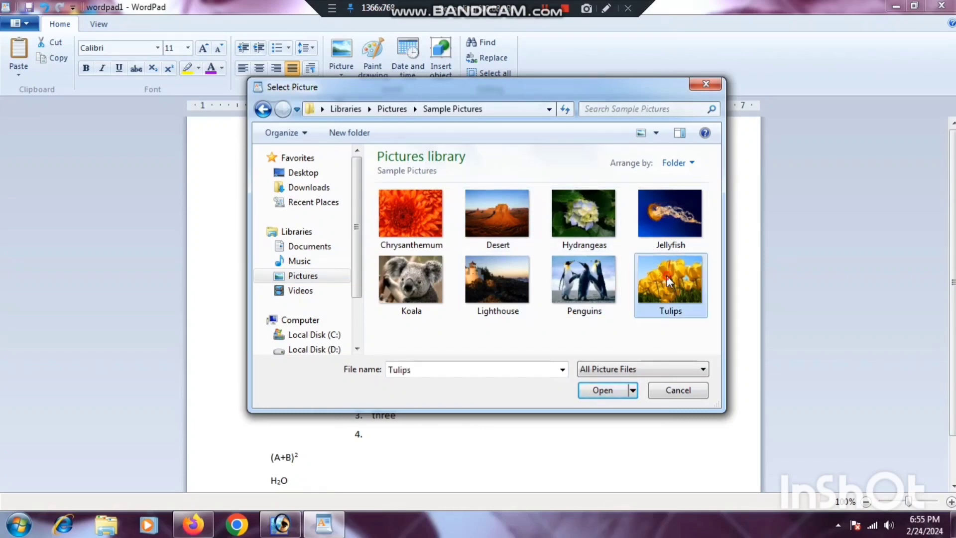
click(610, 388)
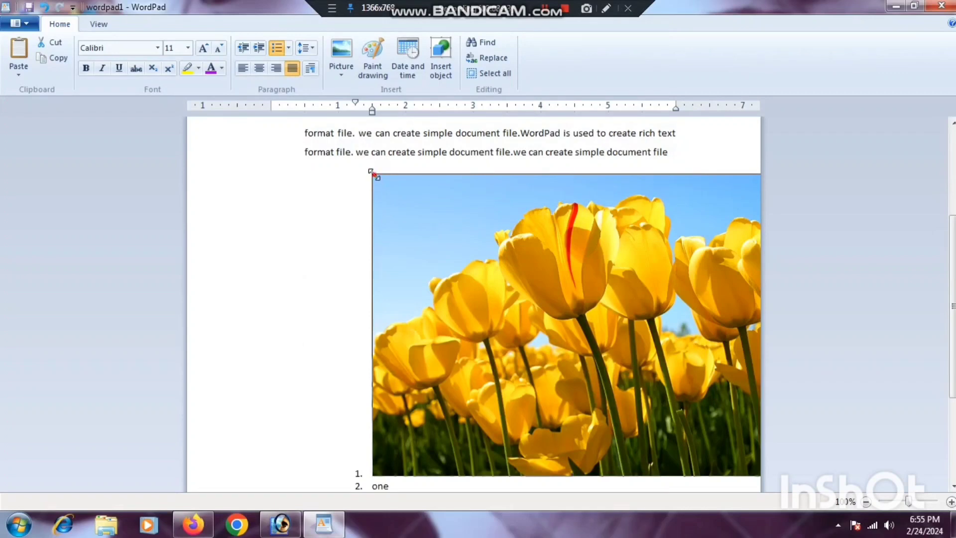
- Shrink the tulips picture to a small square about 1 inch wide
drag(373, 175, 543, 349)
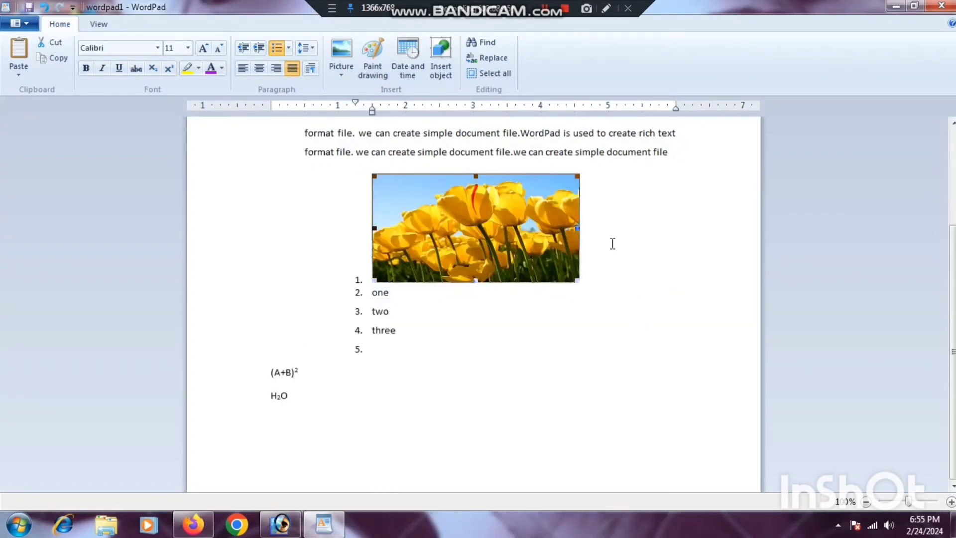
drag(577, 227, 467, 228)
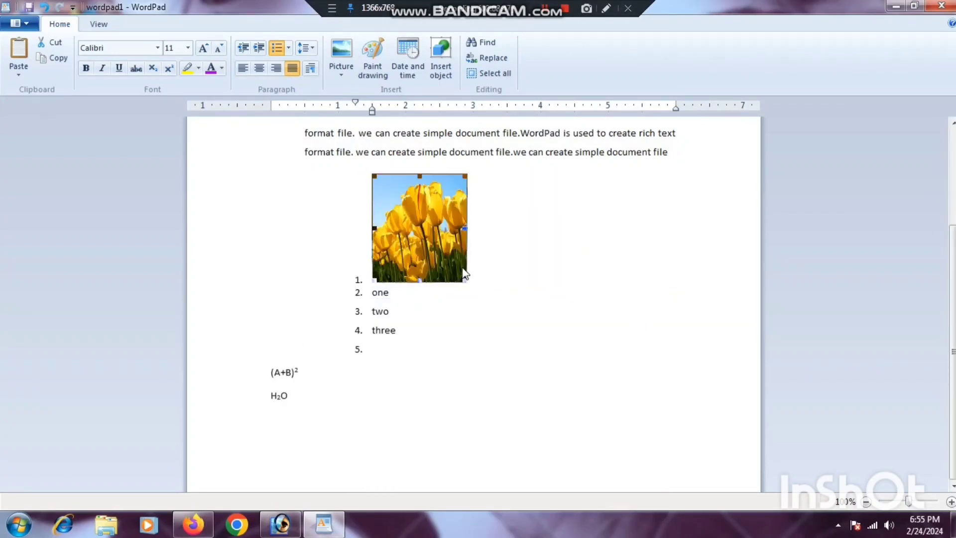
drag(465, 284, 443, 244)
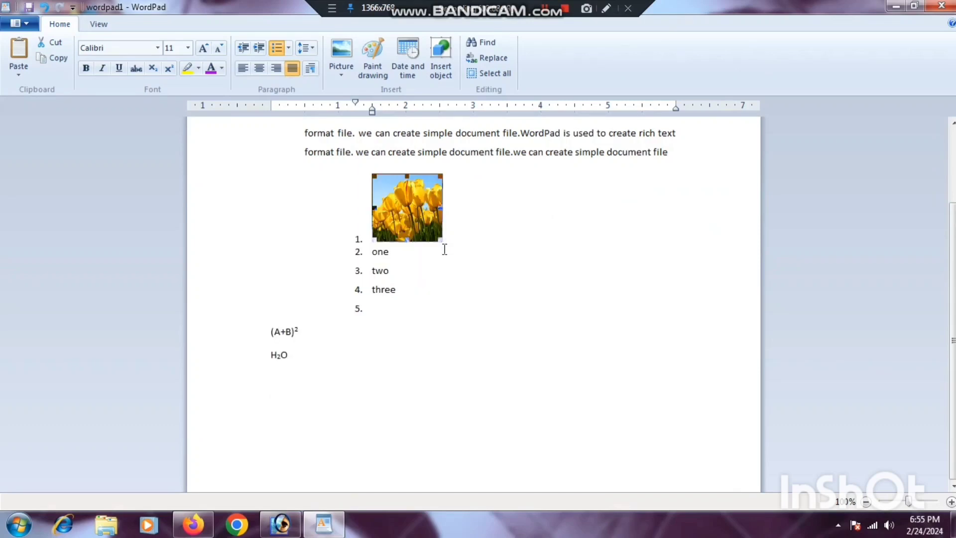
click(492, 324)
click(376, 197)
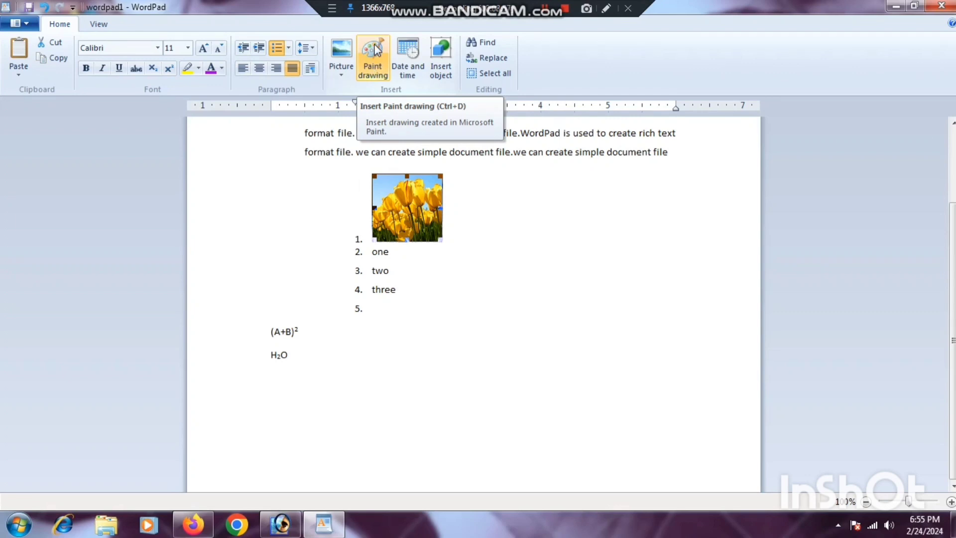
- Add an empty list line after the tulips picture and remove it again
click(456, 229)
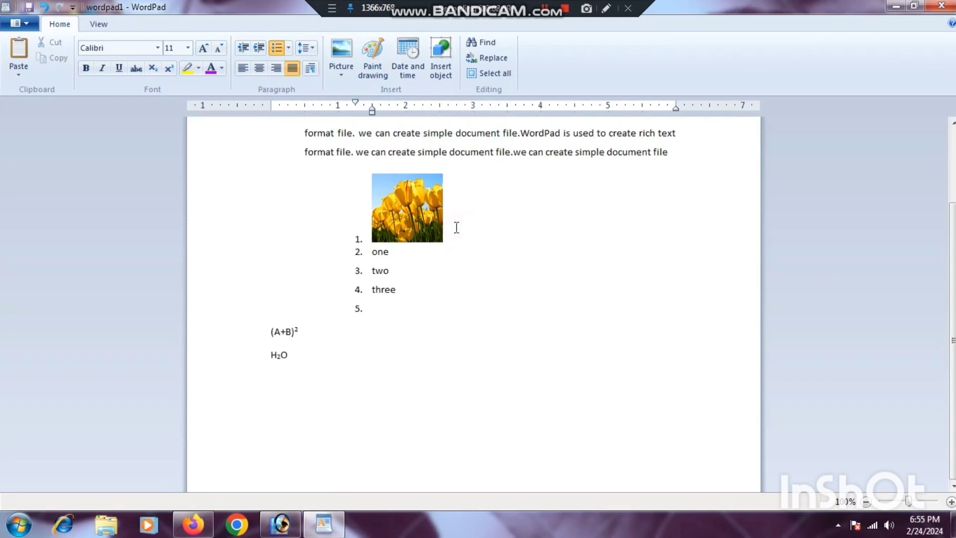
key(Return)
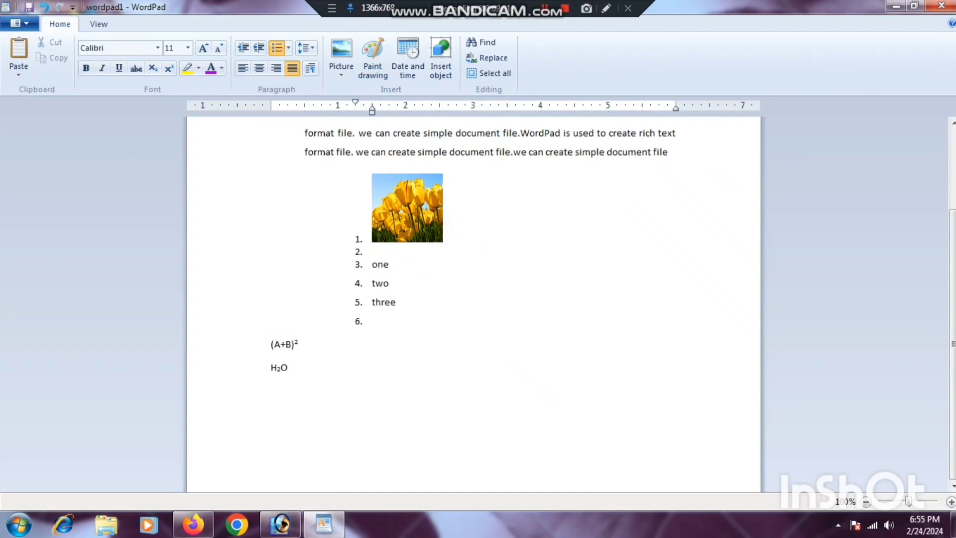
click(368, 241)
click(381, 249)
key(BackSpace)
- Delete the list items one, two and three, the tulips picture and the leftover empty numbered lines
click(405, 252)
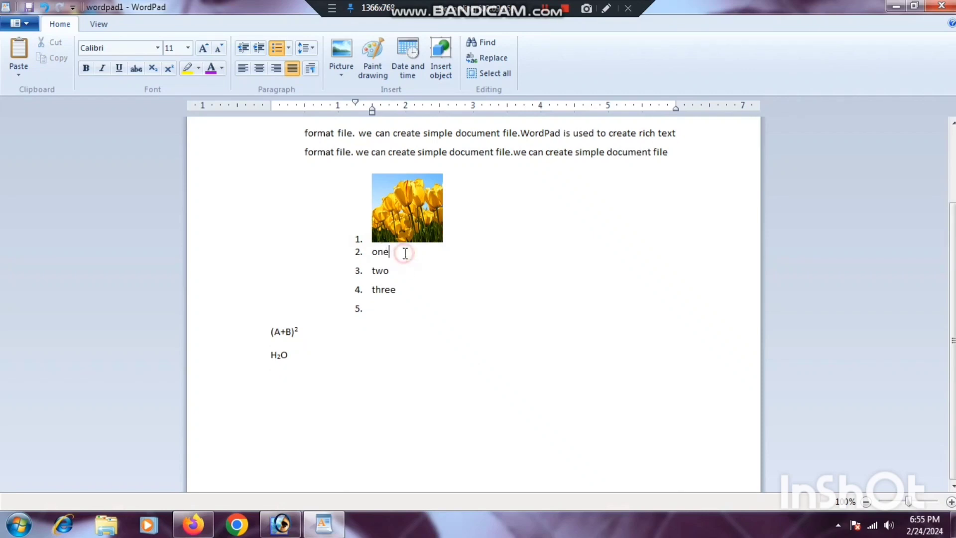
key(BackSpace)
key(Delete)
shift+click(401, 271)
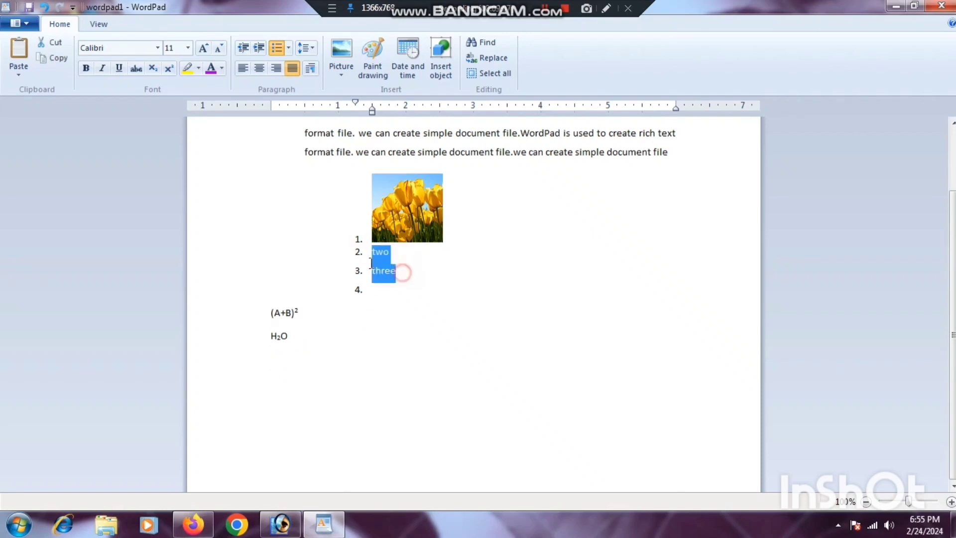
key(Delete)
key(Delete)
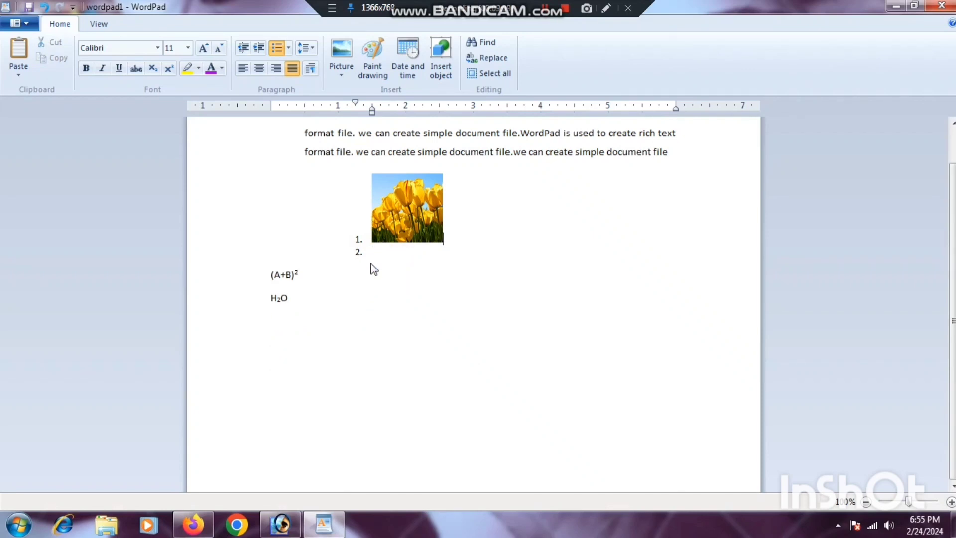
key(BackSpace)
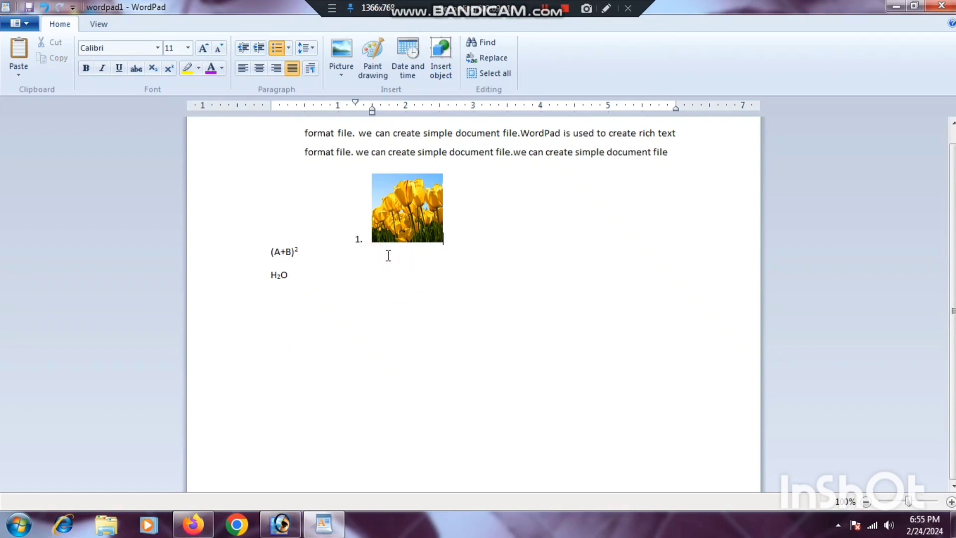
key(BackSpace)
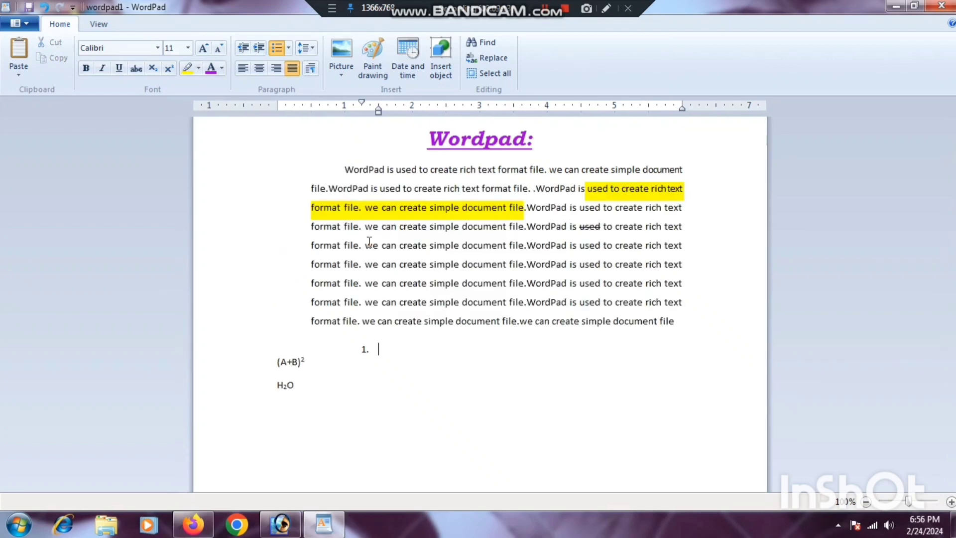
key(BackSpace)
key(BackSpace)
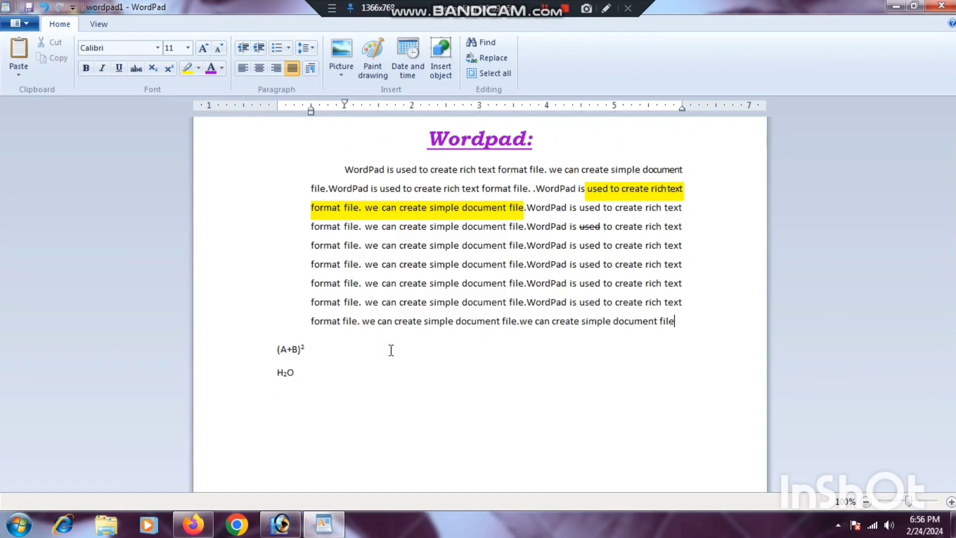
- Insert the Desert sample picture below the merged paragraph
click(341, 70)
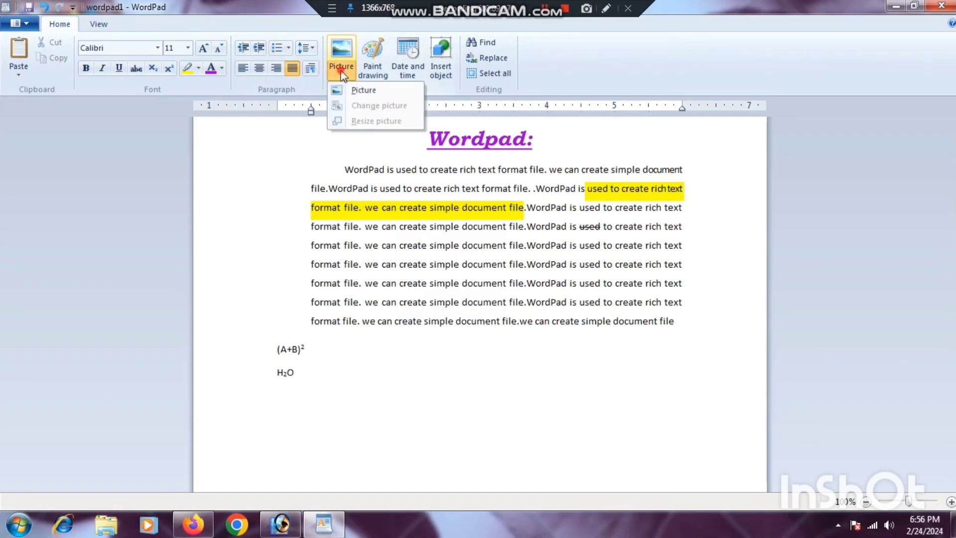
click(354, 90)
double_click(498, 222)
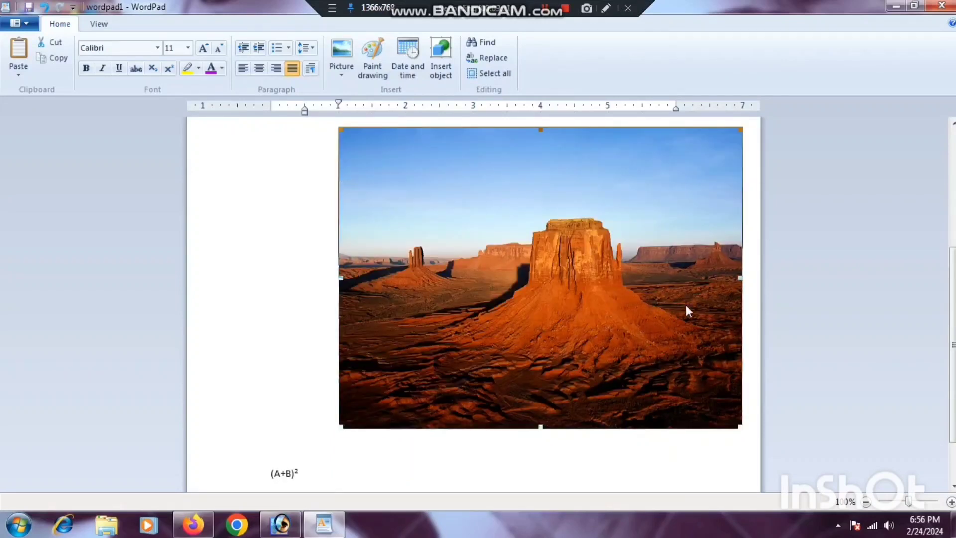
- Shrink the desert picture to a square about 1.7 inches wide and deselect it
scroll(404, 307, up, 2)
drag(340, 252, 553, 439)
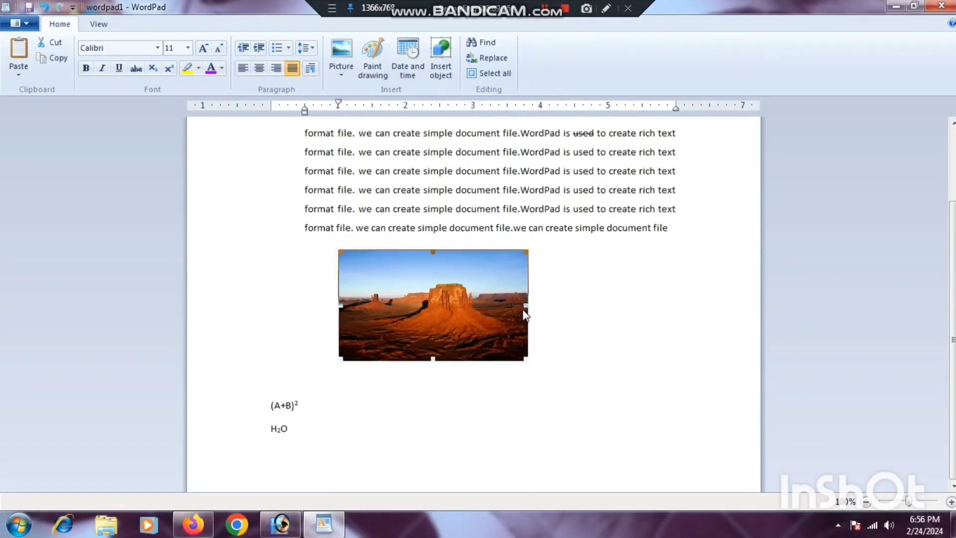
drag(526, 315, 451, 311)
click(507, 305)
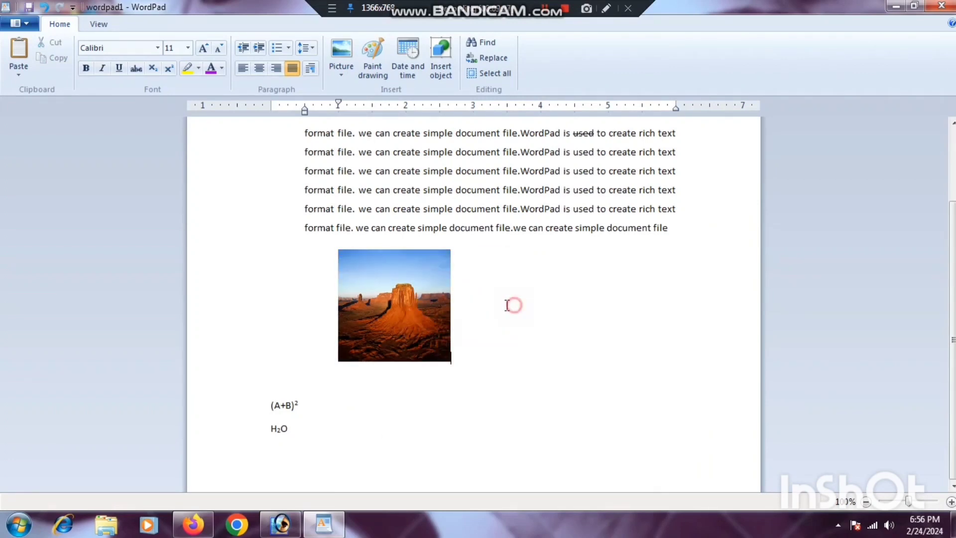
- Add two empty lines after the desert picture and start an embedded Paint drawing there
key(Return)
key(Return)
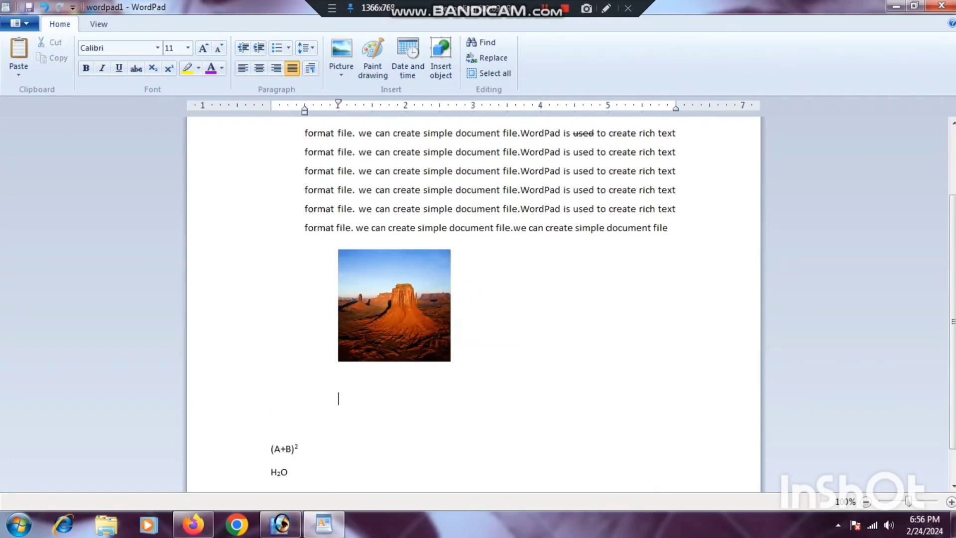
click(372, 59)
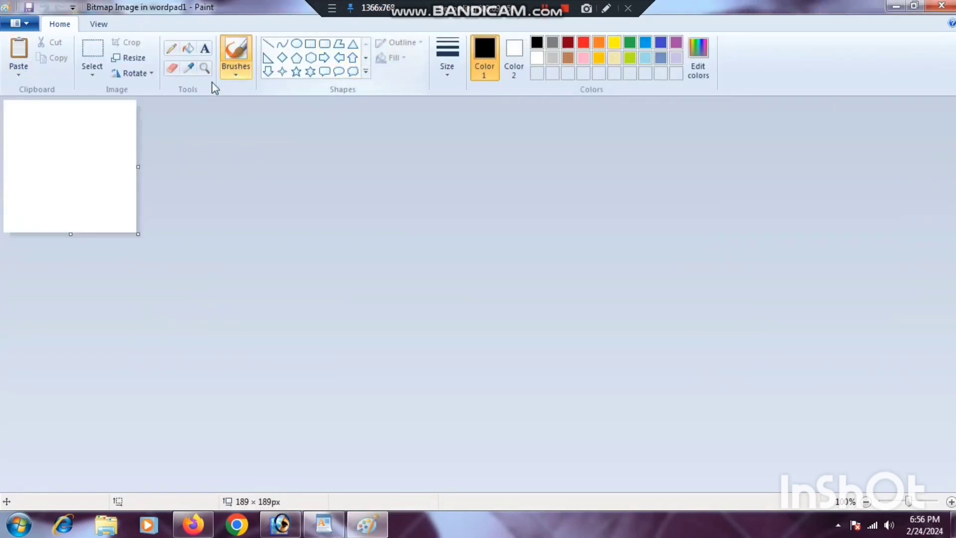
- Draw a rectangle about 132 × 128 px on the canvas and an ellipse about 117 × 124 px inside it
click(310, 45)
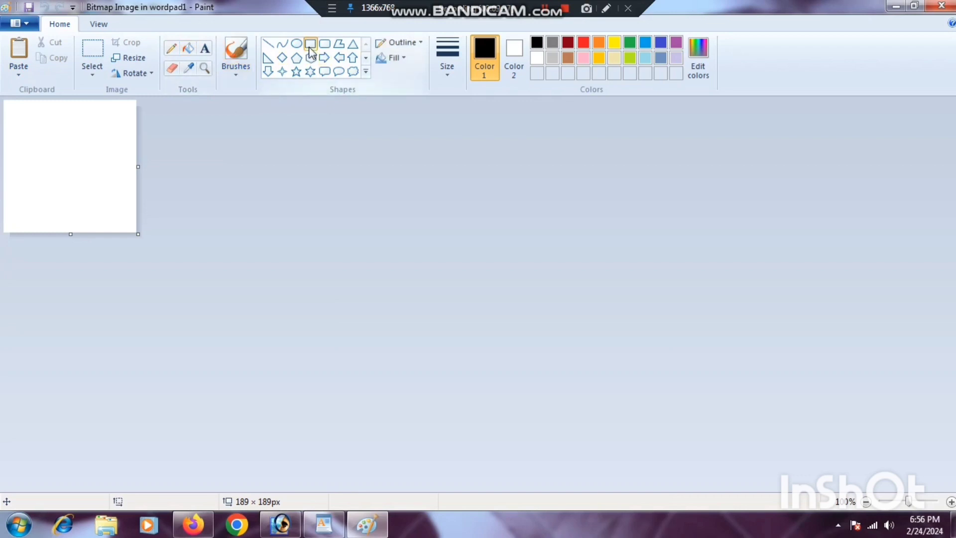
drag(27, 117, 120, 206)
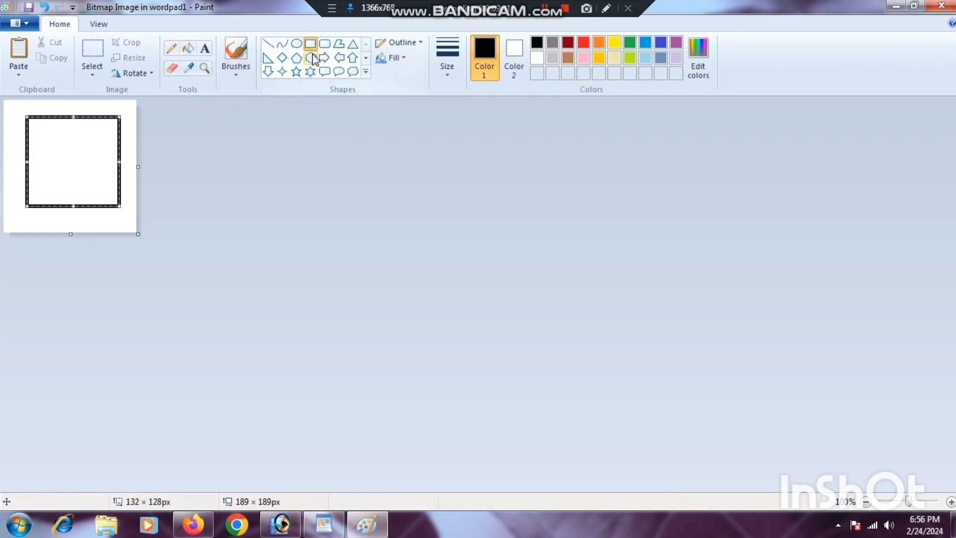
click(297, 43)
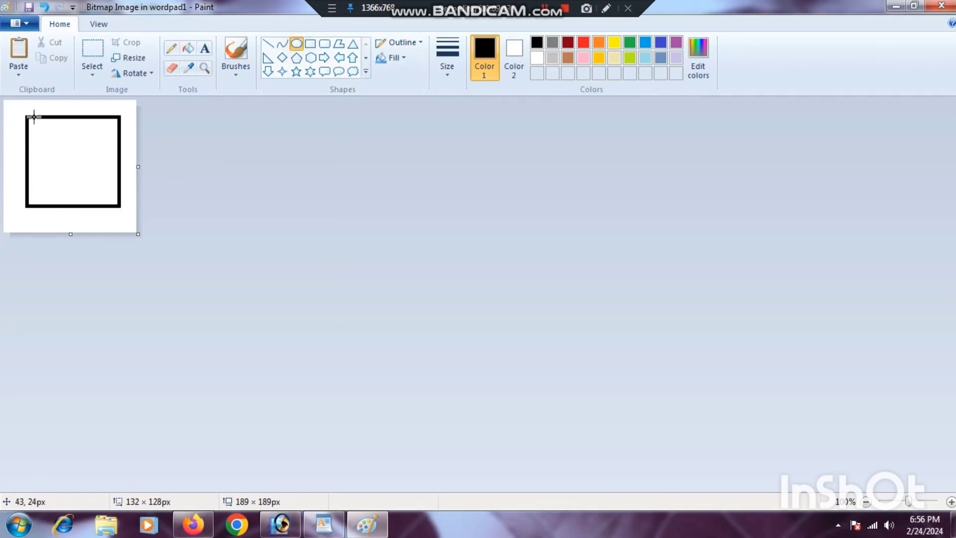
drag(32, 117, 115, 204)
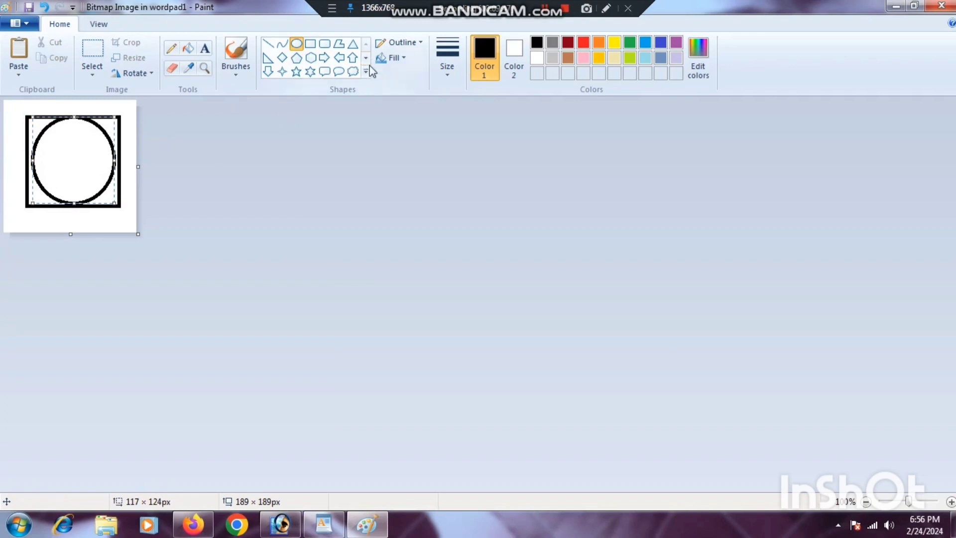
- Draw a six-point star about 65 × 94 px inside the ellipse
click(310, 71)
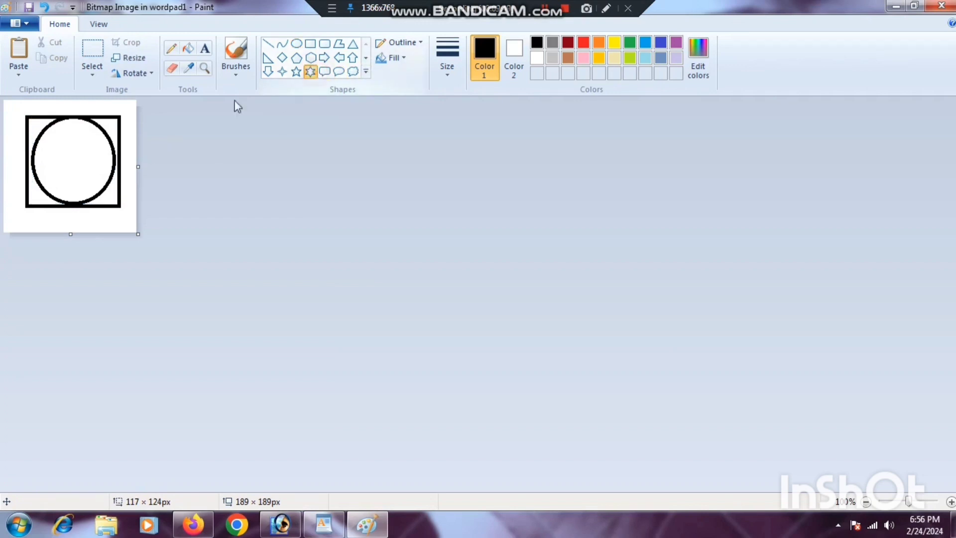
drag(48, 122, 95, 190)
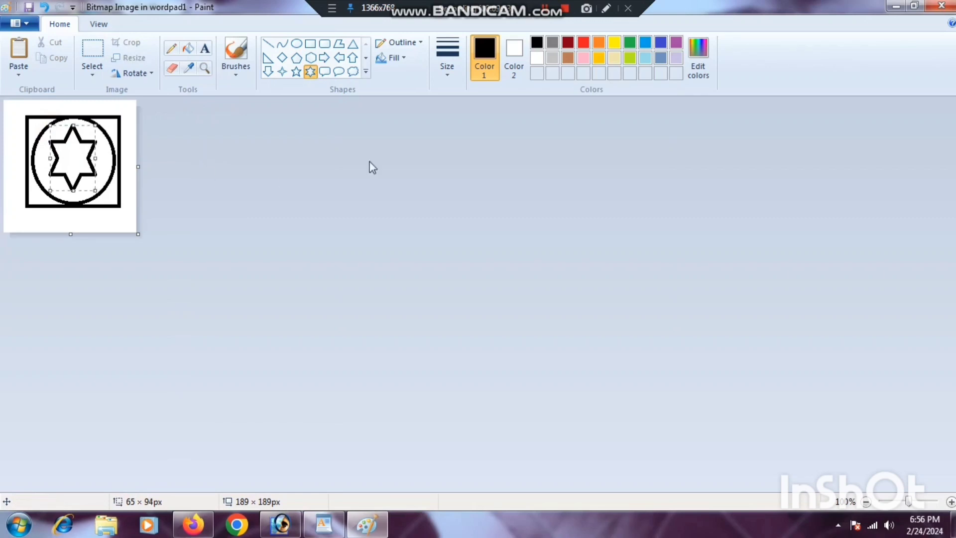
click(408, 56)
click(408, 92)
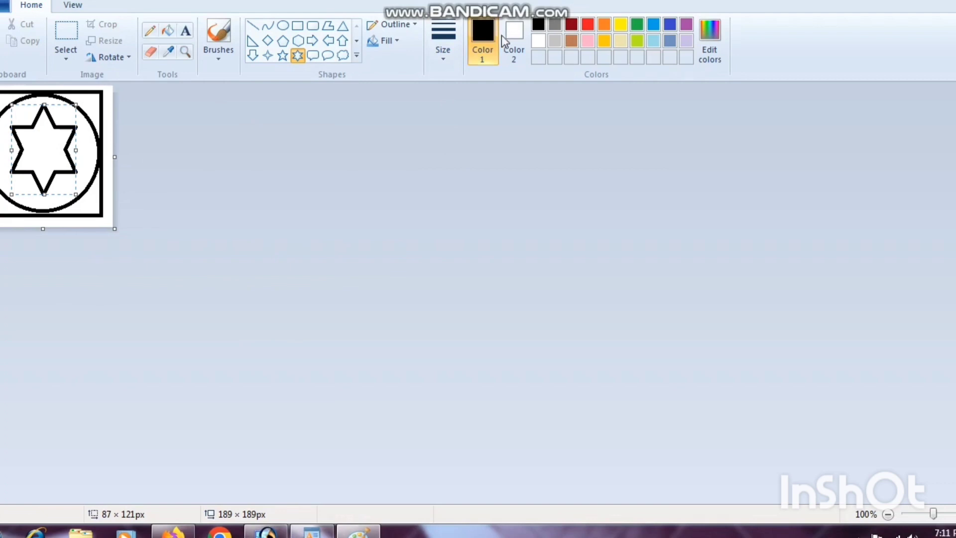
- Fill the six-point star with red and the circle around it with yellow
click(168, 32)
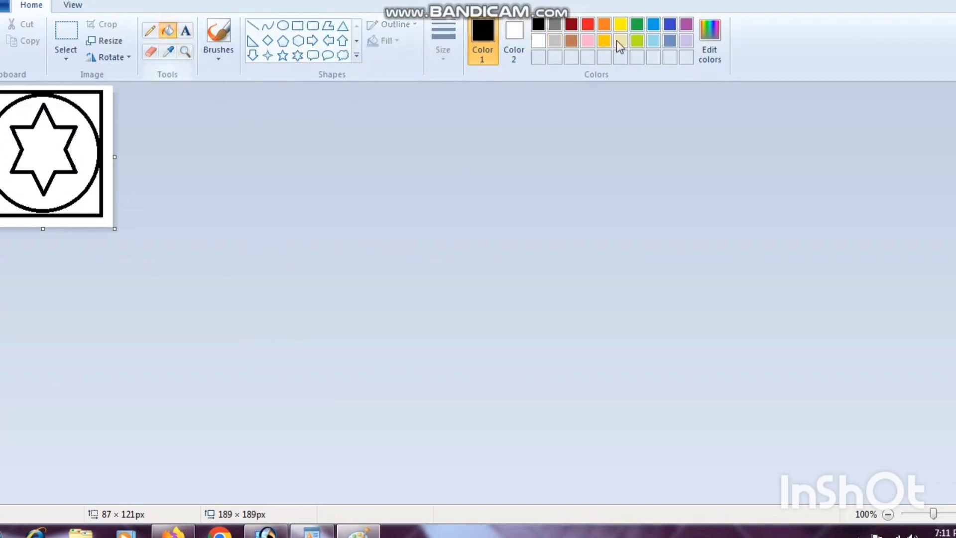
click(589, 26)
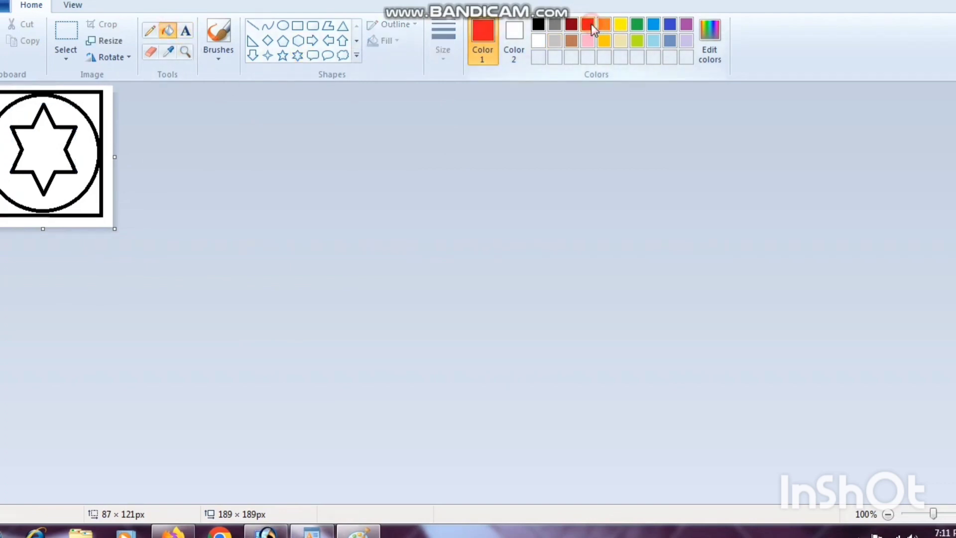
click(44, 152)
click(622, 28)
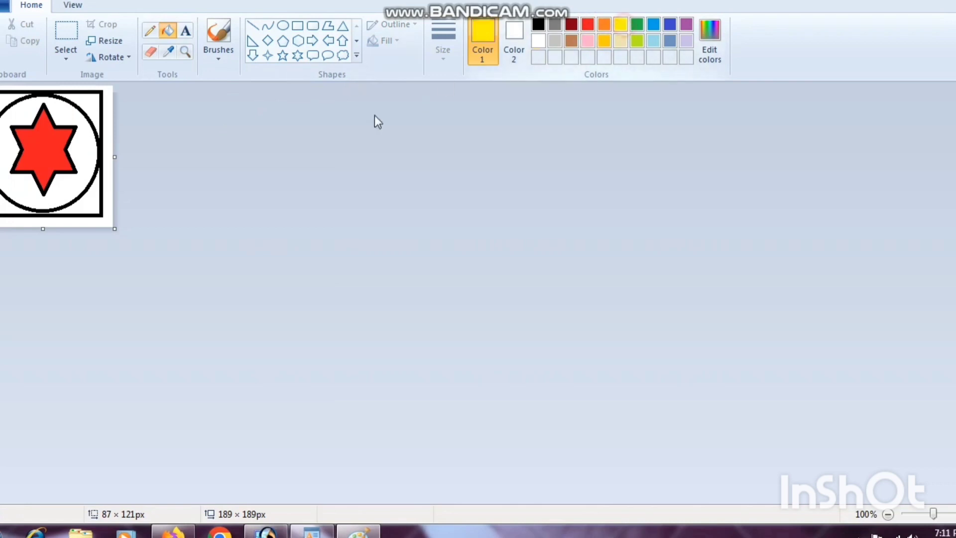
click(89, 135)
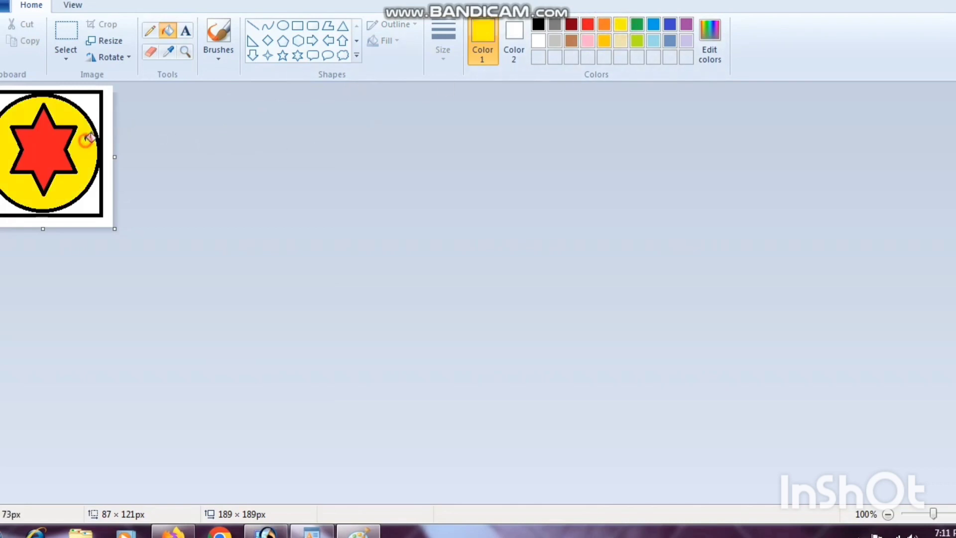
- Fill the white corners between the square and the yellow circle with lime
click(637, 41)
click(101, 99)
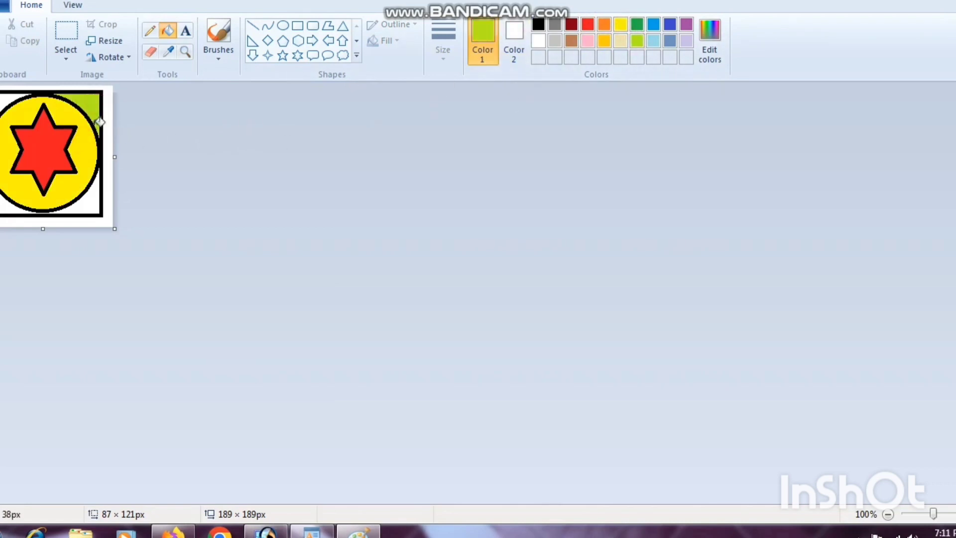
click(5, 102)
click(6, 209)
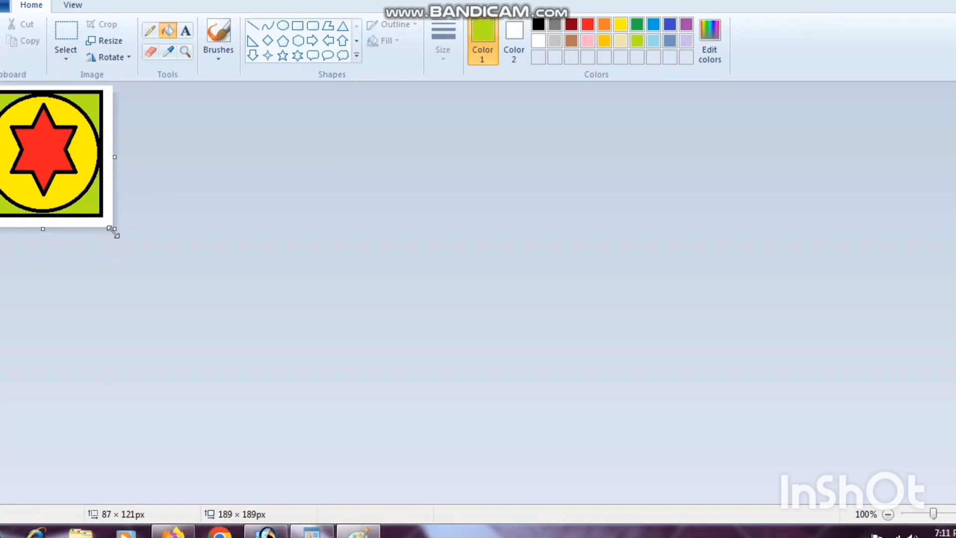
- Trim the canvas to the square's outer edge and return to the WordPad document
mouse_move(111, 230)
mouse_down()
mouse_move(264, 382)
mouse_move(105, 218)
mouse_up()
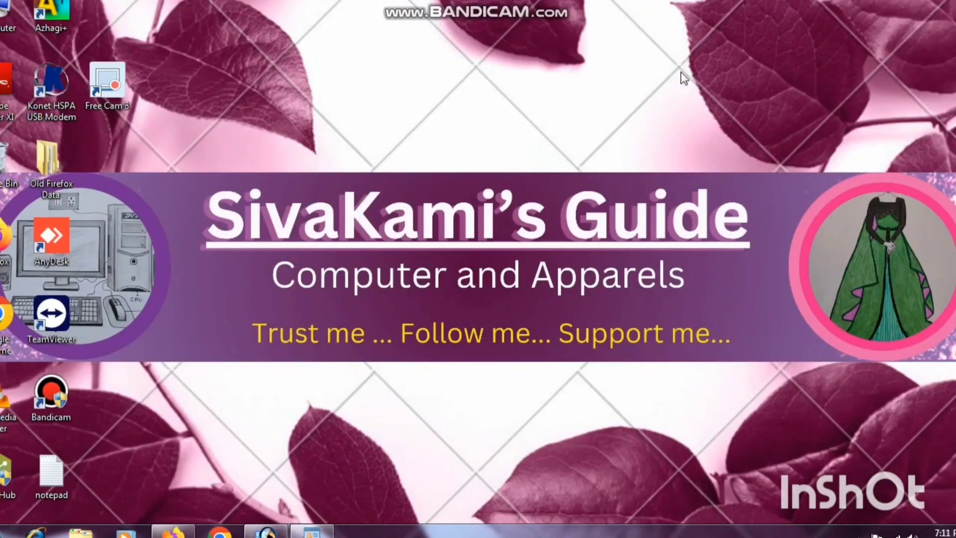
click(318, 531)
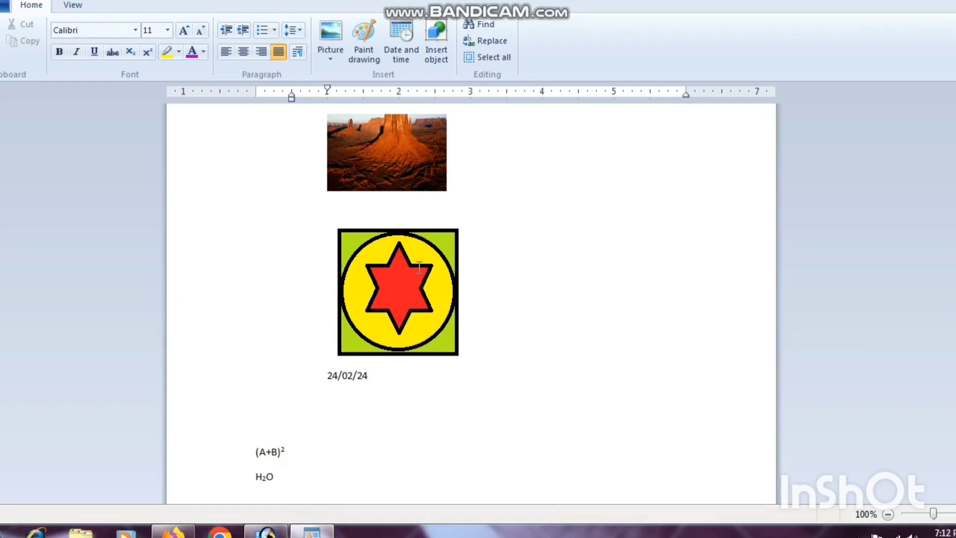
drag(401, 348, 352, 374)
click(332, 368)
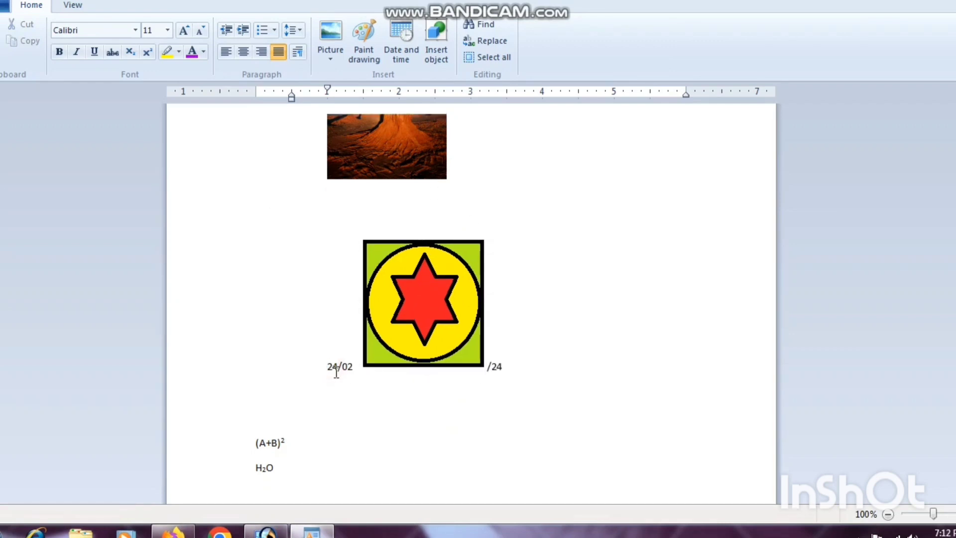
key(ctrl+z)
- Delete the 24/02/24 date below the drawing and add a new line in its place
click(371, 364)
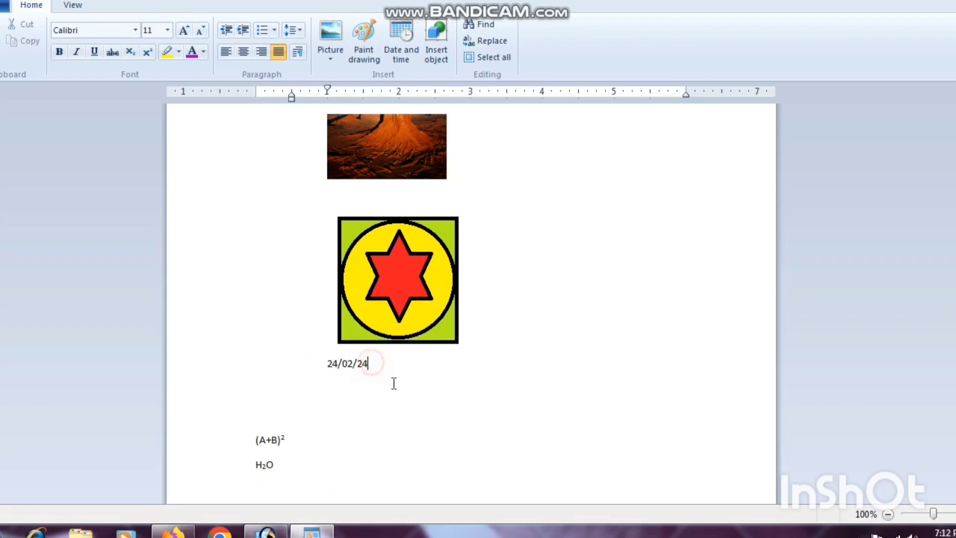
key(BackSpace)
key(BackSpace)
key(BackSpace)
key(BackSpace)
key(BackSpace)
key(BackSpace)
key(Return)
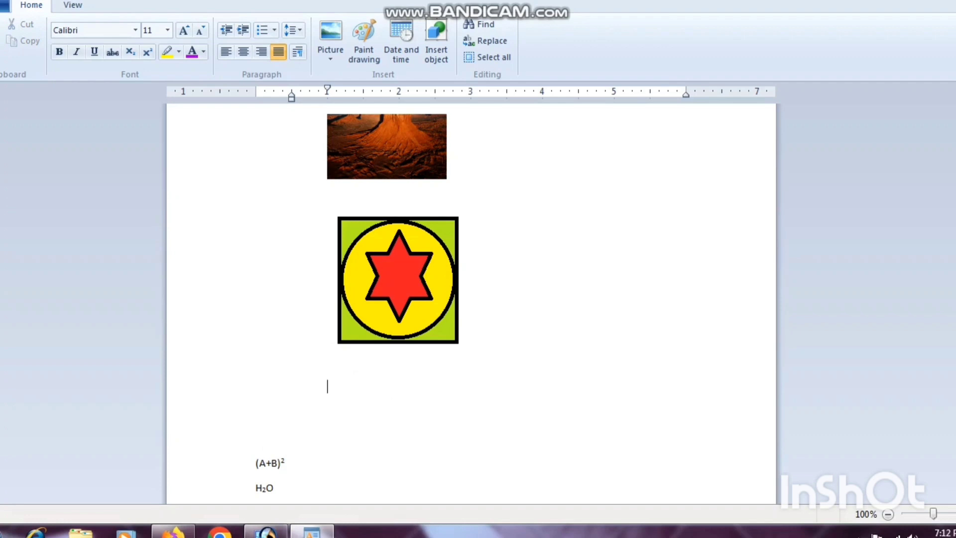
- Insert the current date below the drawing in the format "Saturday, February 24, 2024"
click(399, 31)
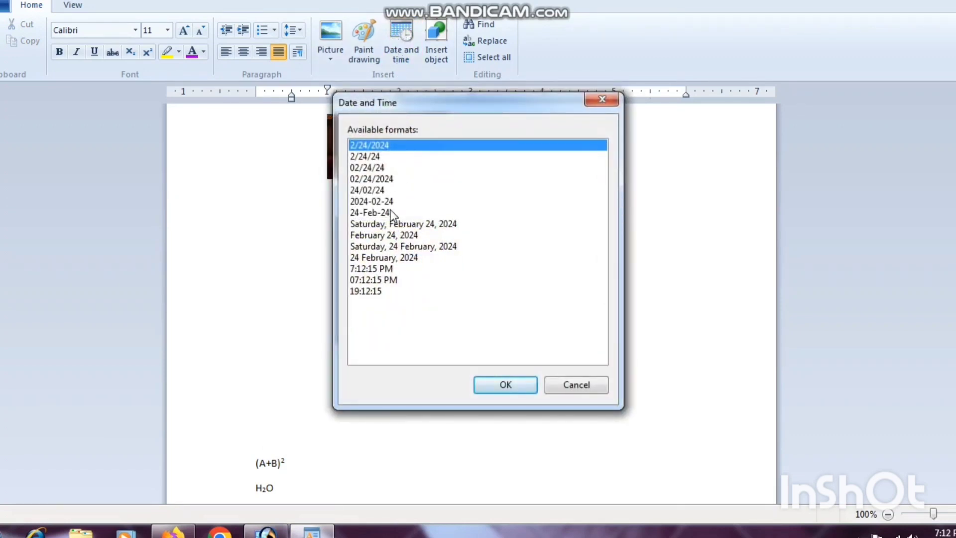
click(385, 225)
click(505, 386)
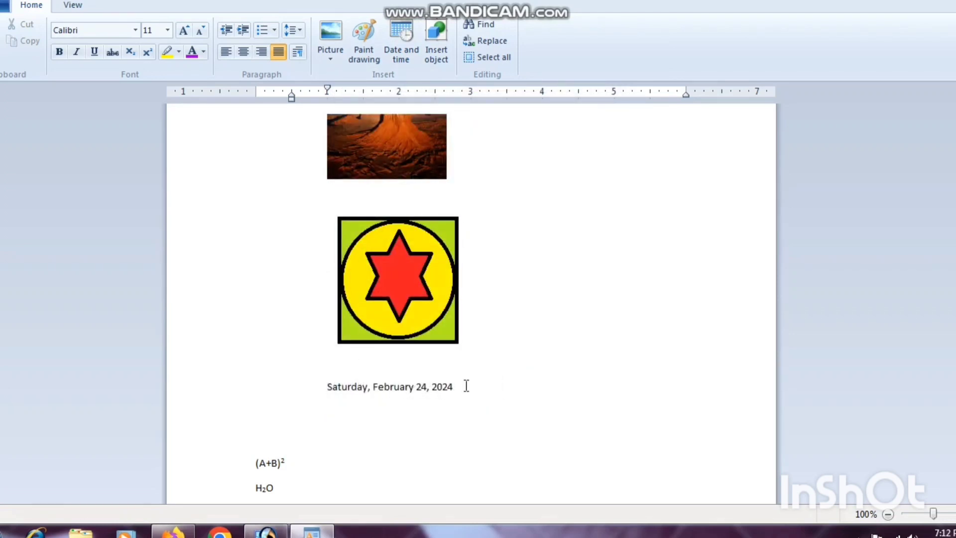
- Embed the existing file wordpad.rtf from the Documents folder as an object on a new line below the date
key(Return)
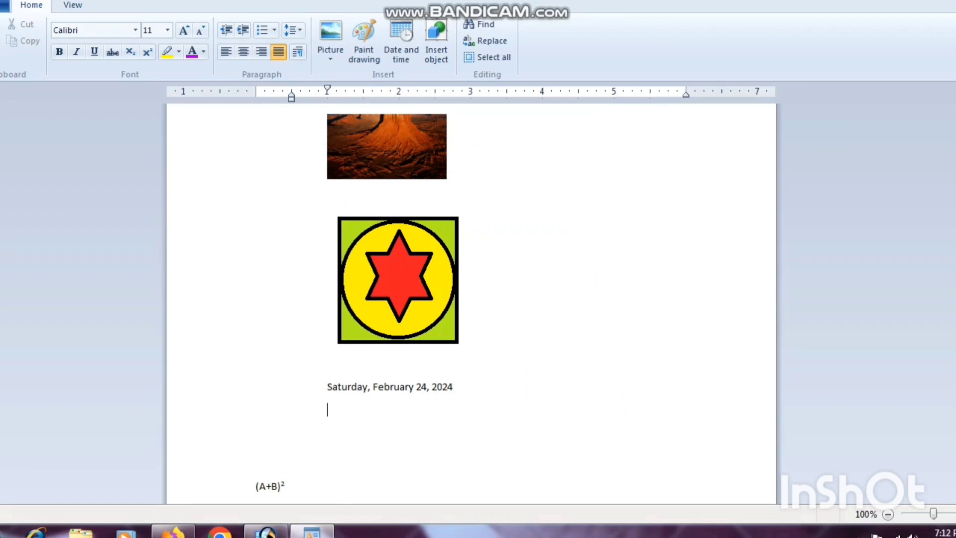
click(443, 30)
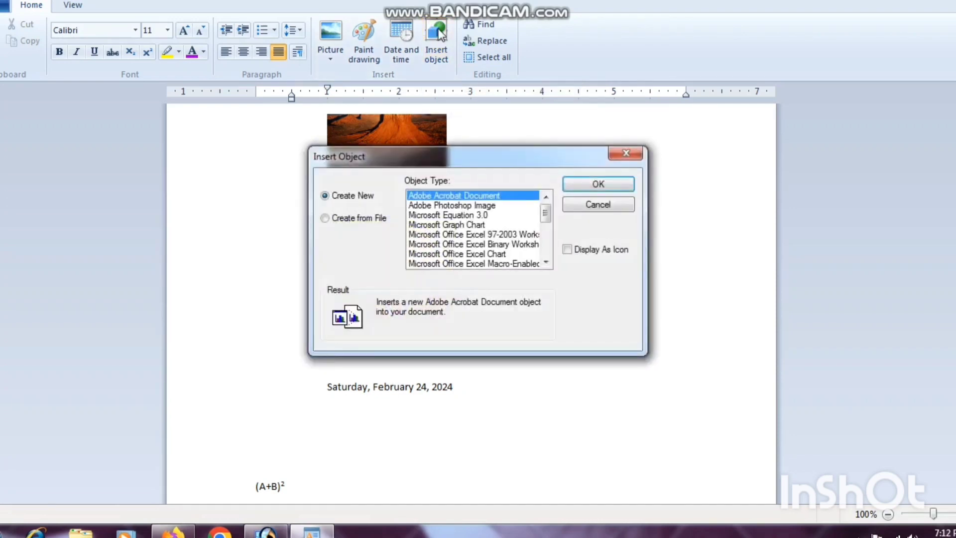
click(325, 218)
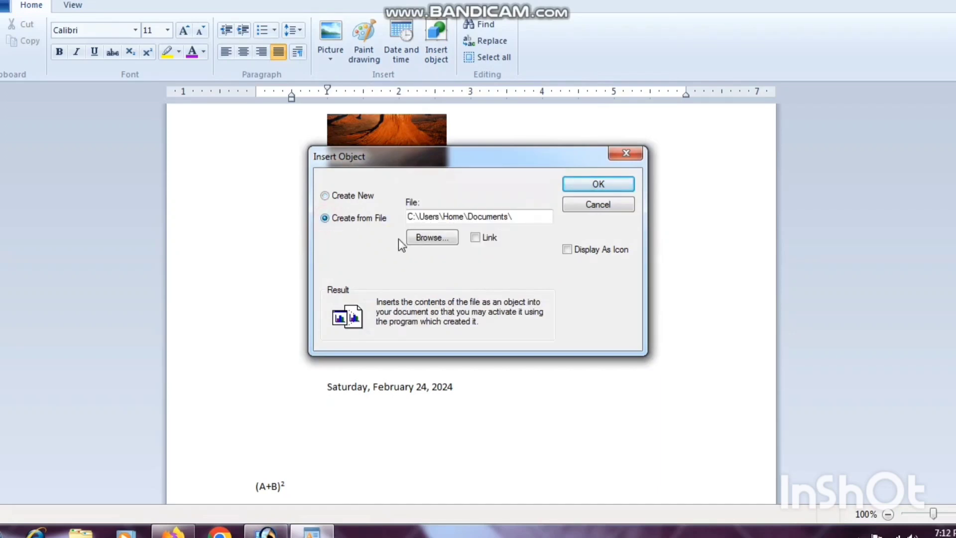
click(432, 239)
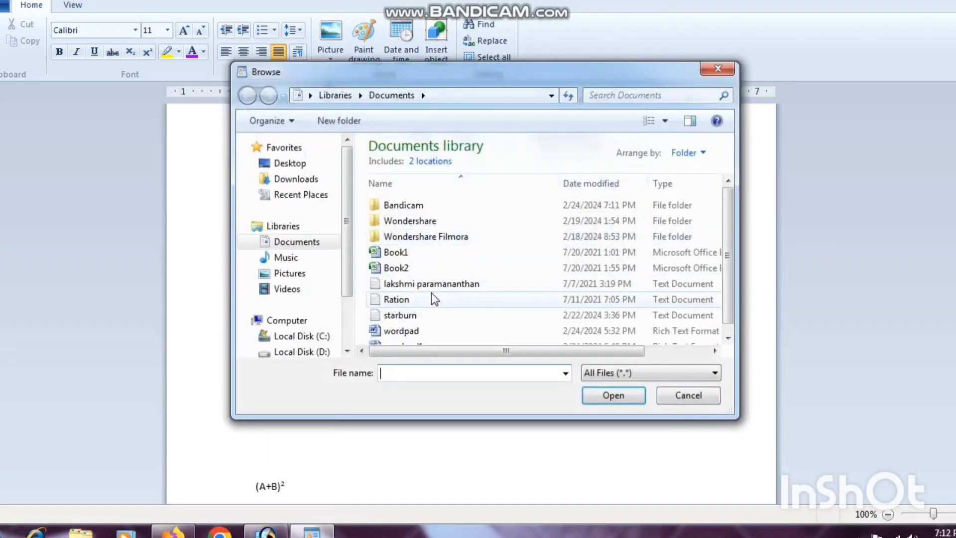
click(411, 331)
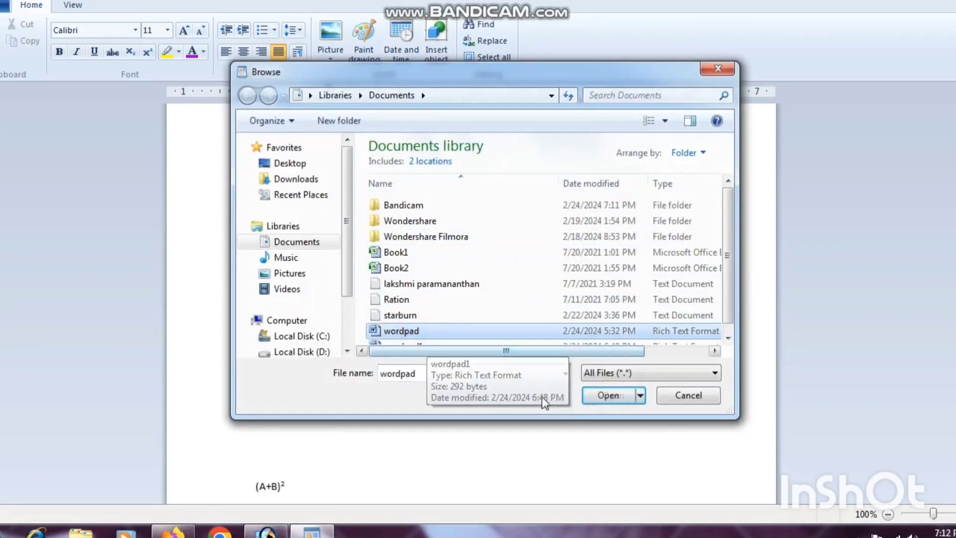
click(599, 396)
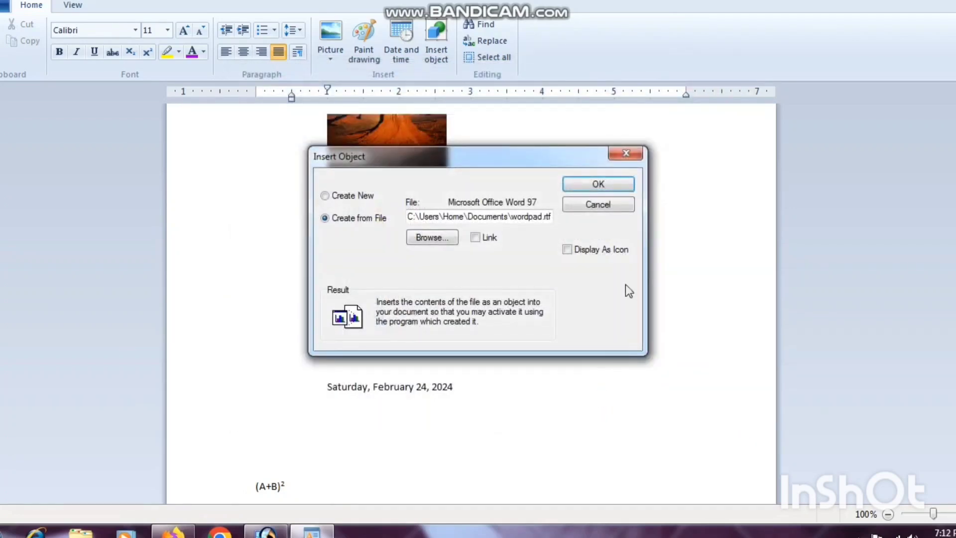
click(618, 184)
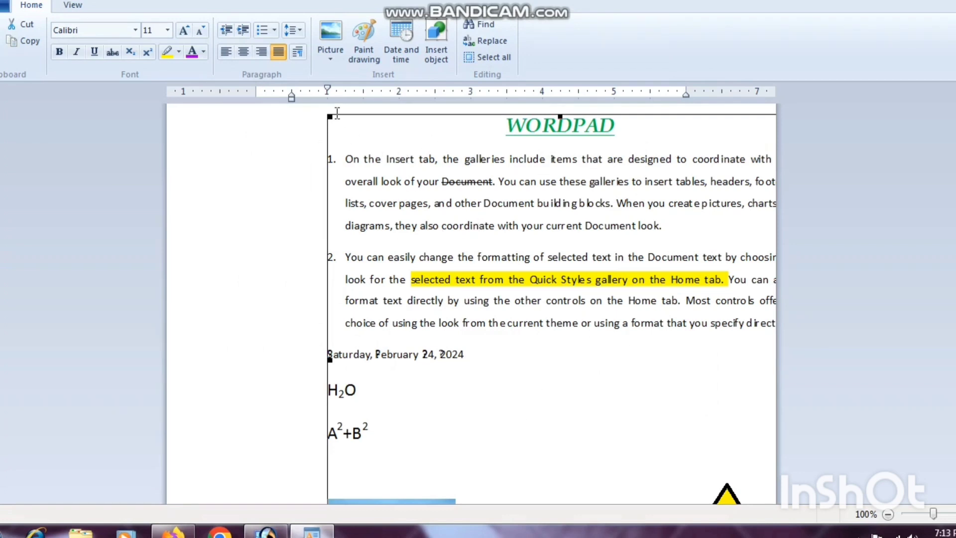
- Resize the embedded wordpad file object so its full width fits between the page margins
drag(330, 117, 522, 297)
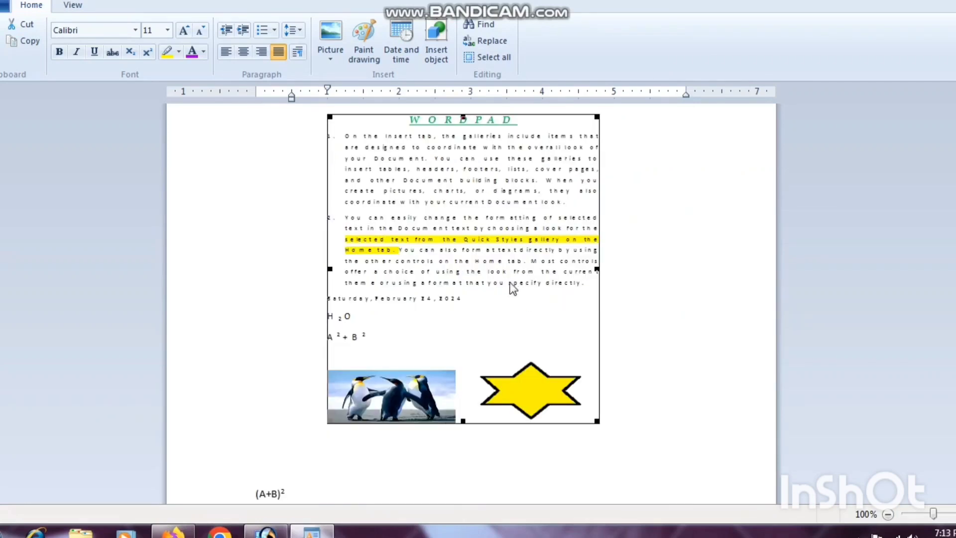
drag(596, 419, 662, 494)
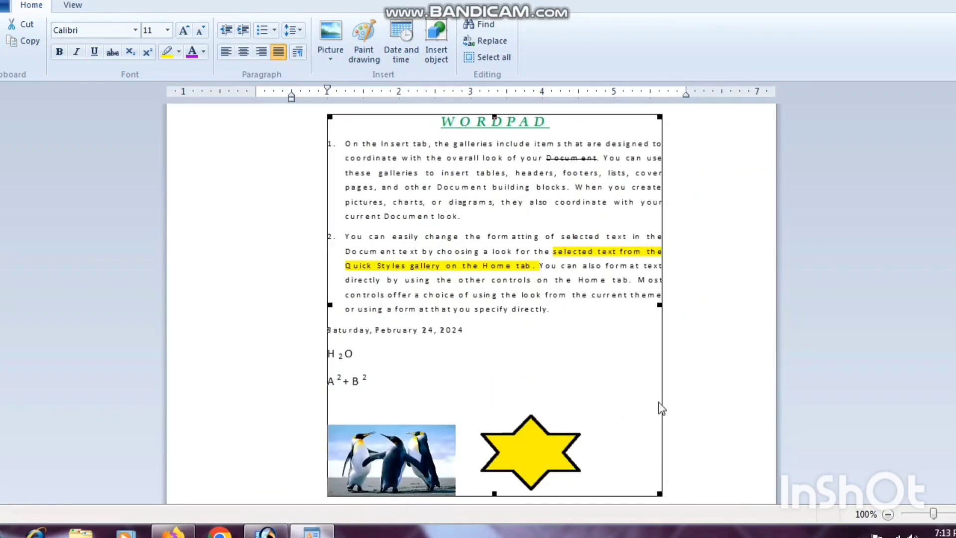
- Review the whole document, from the title and pictures to the embedded file and the formulas at the end
scroll(571, 360, down, 3)
scroll(572, 360, up, 7)
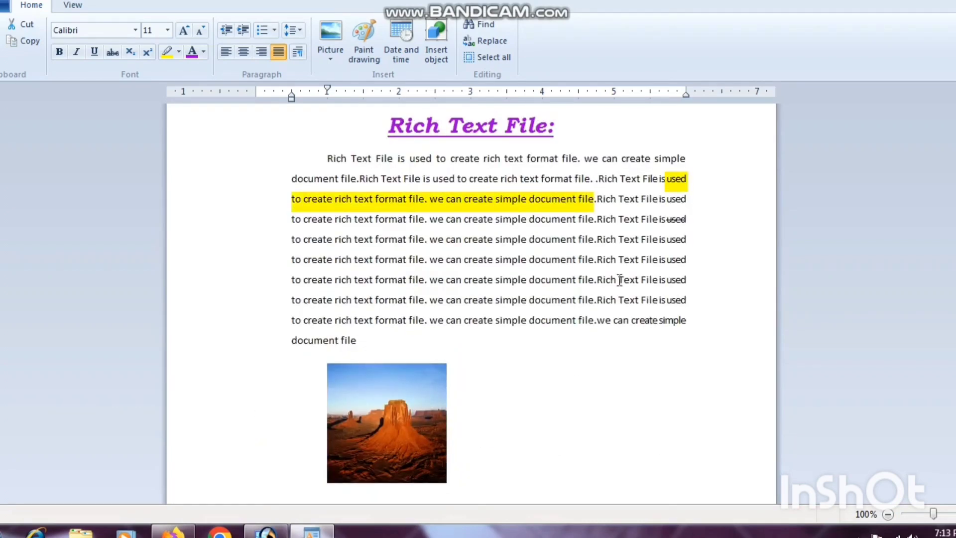
scroll(421, 189, down, 6)
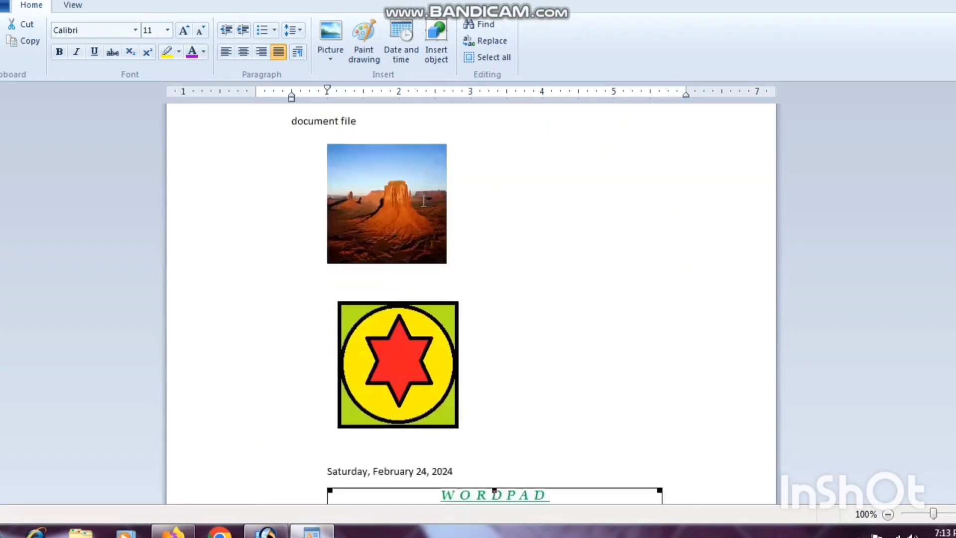
scroll(469, 244, up, 2)
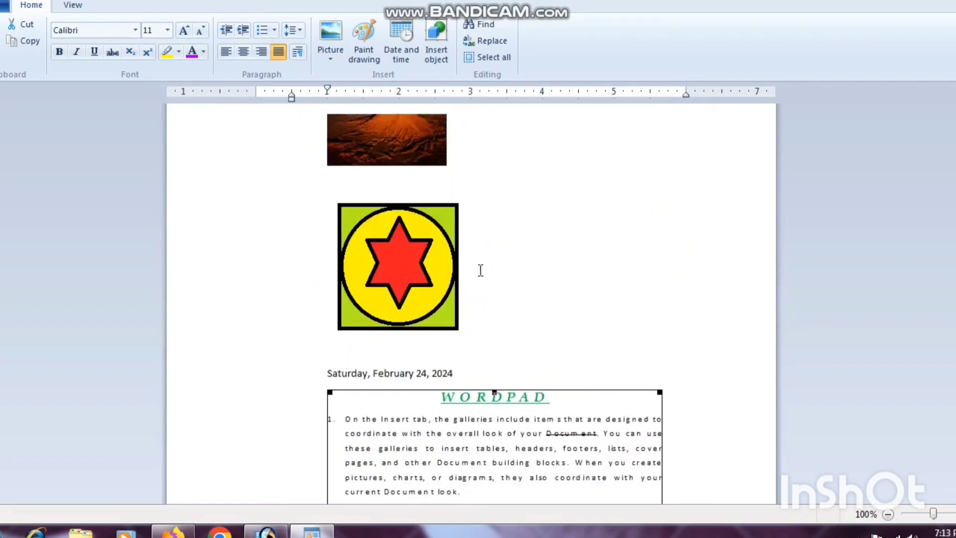
scroll(480, 271, up, 3)
scroll(481, 271, down, 8)
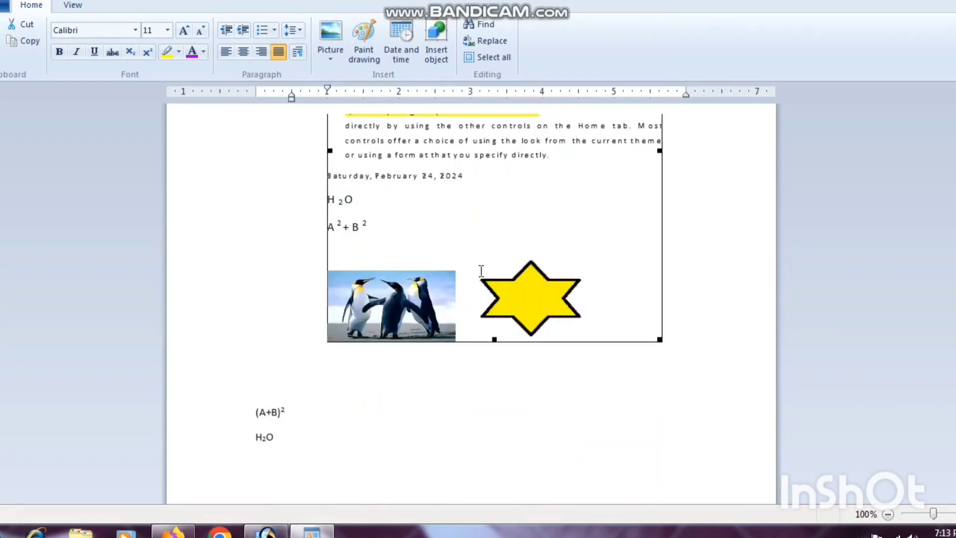
scroll(481, 271, up, 12)
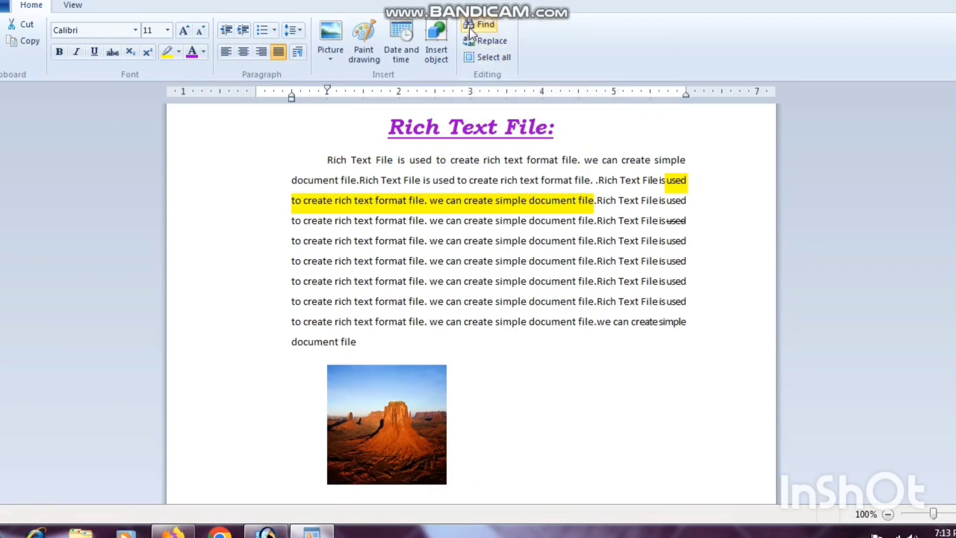
- Search the document for "wordpad" starting from the middle of the paragraph
click(446, 219)
click(486, 26)
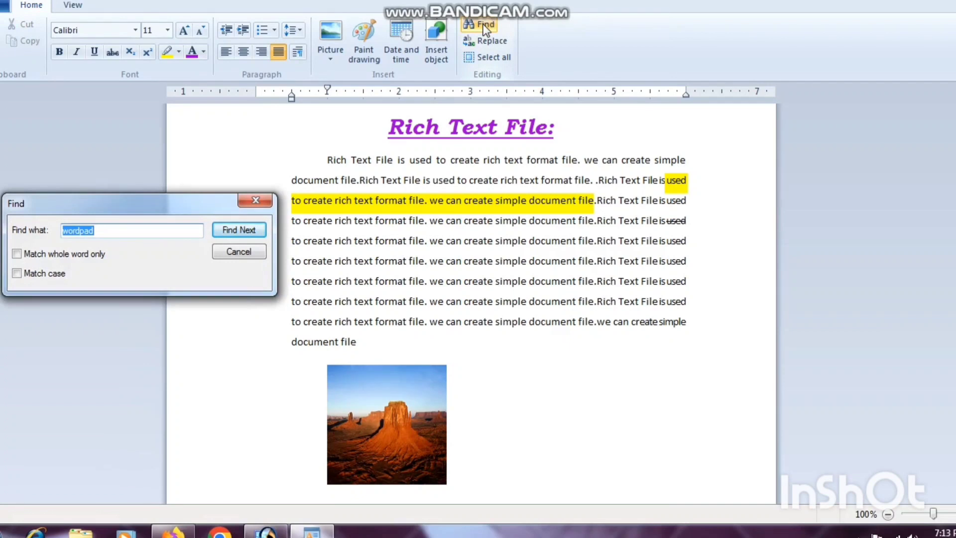
key(Return)
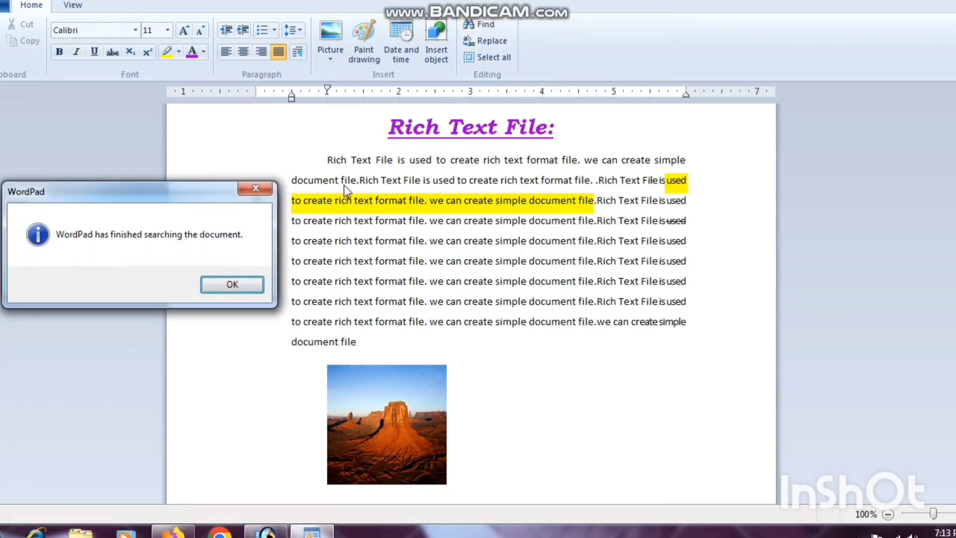
key(Return)
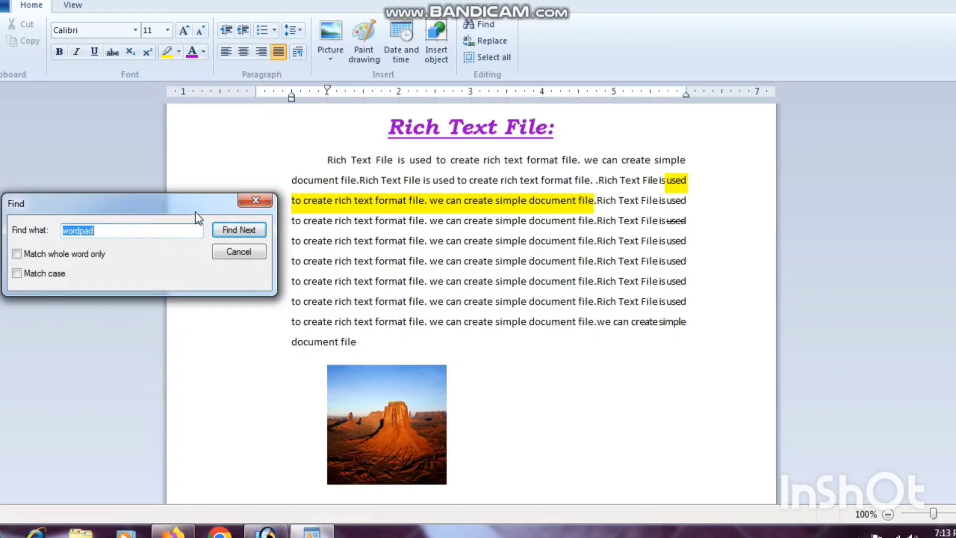
- Find successive occurrences of "rich text file" in the paragraph and close the search
text(rich text file)
click(230, 234)
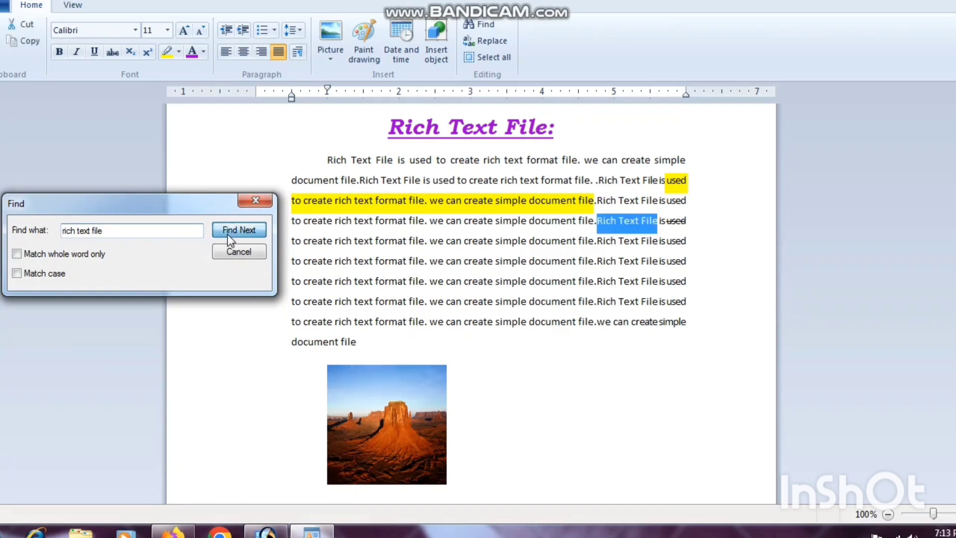
click(229, 235)
click(229, 234)
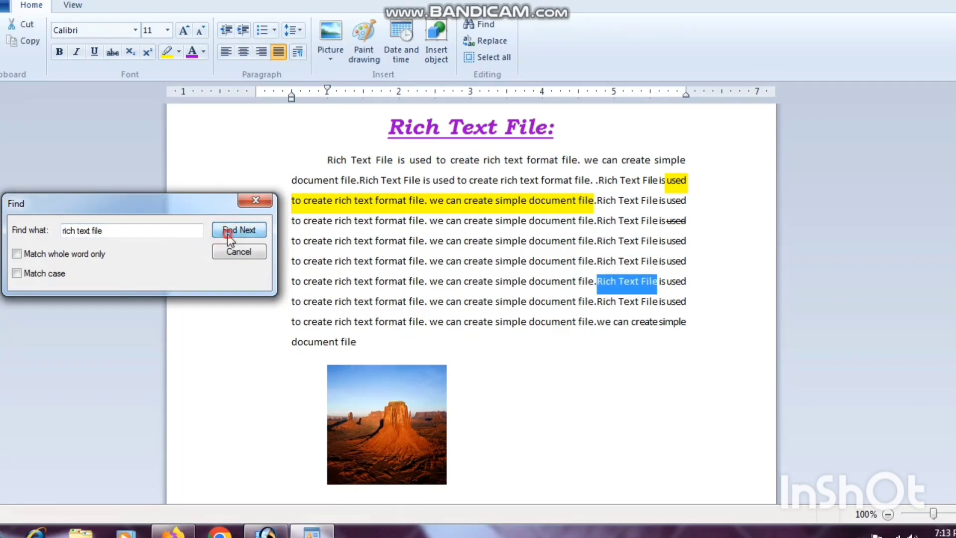
click(234, 232)
click(256, 200)
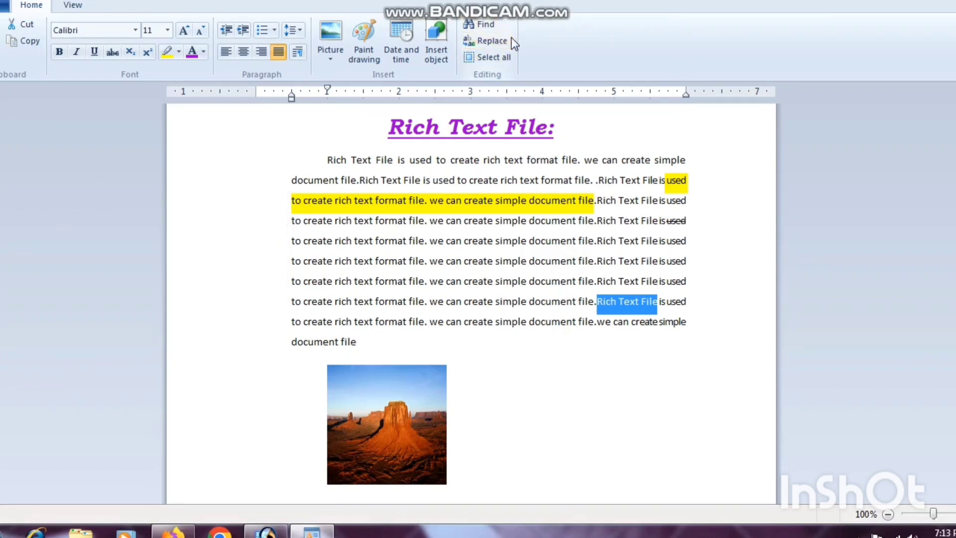
- Replace every occurrence of "Rich Text File" in the document with "WordPad"
click(488, 43)
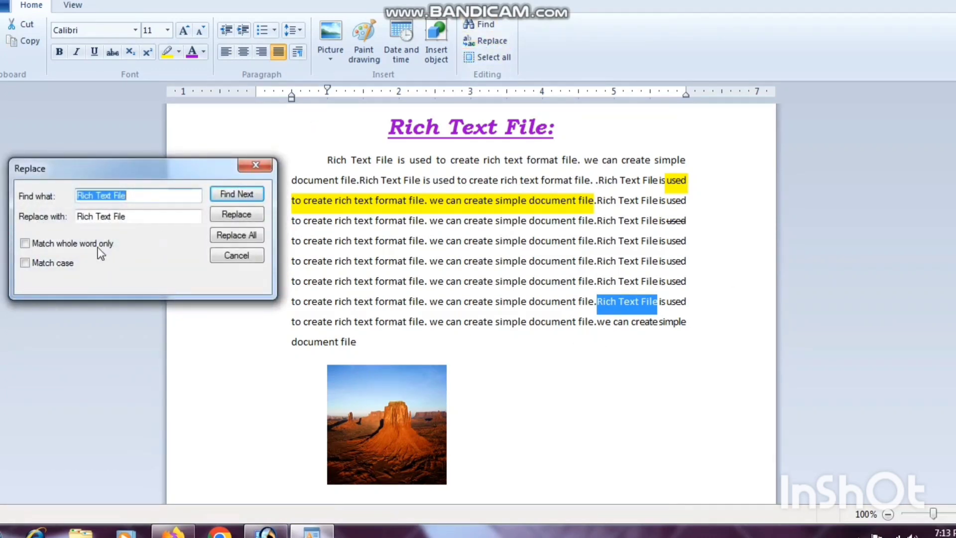
drag(126, 216, 59, 219)
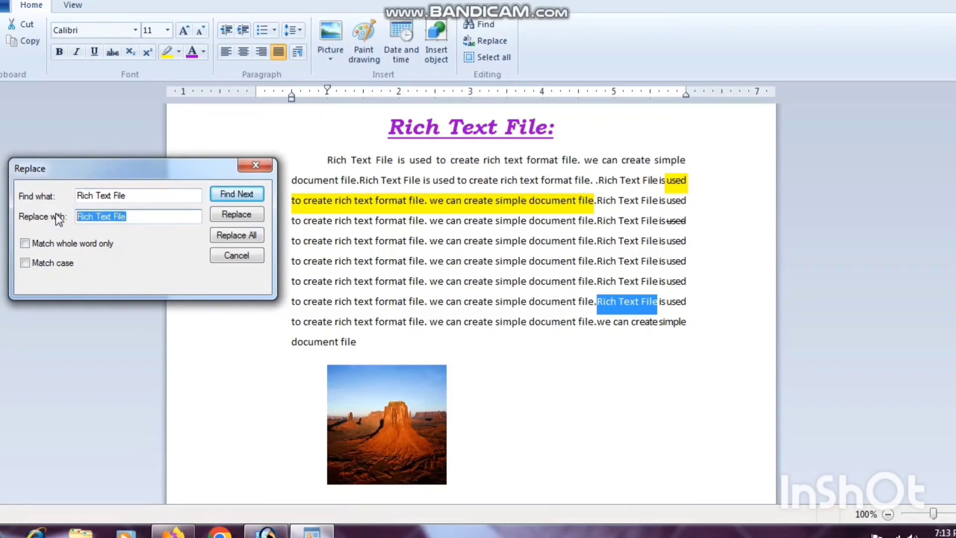
text(Wo)
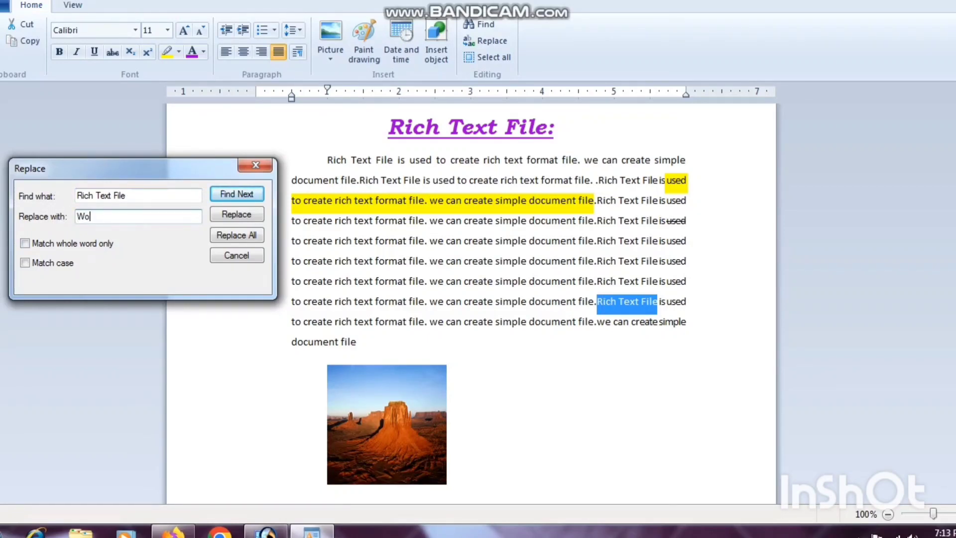
text(rdPad)
click(223, 235)
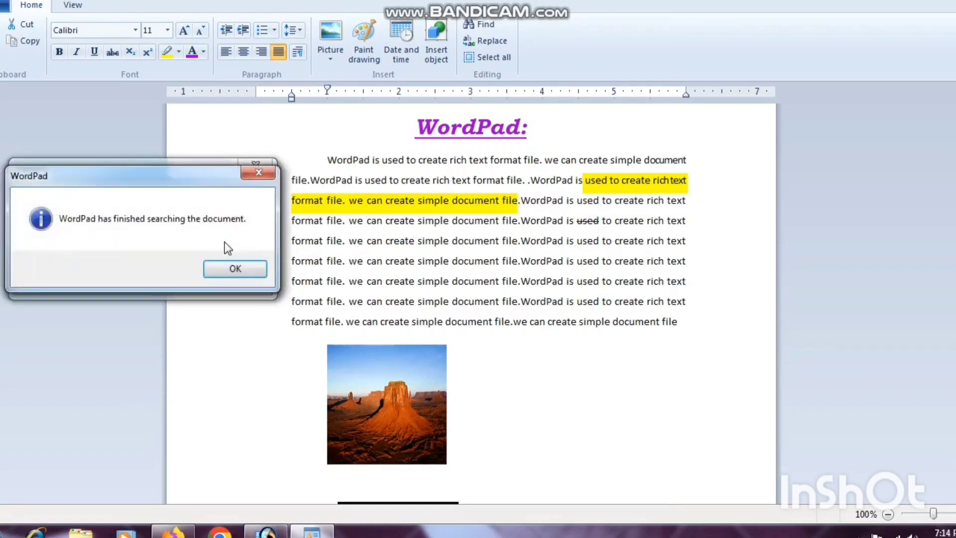
click(234, 268)
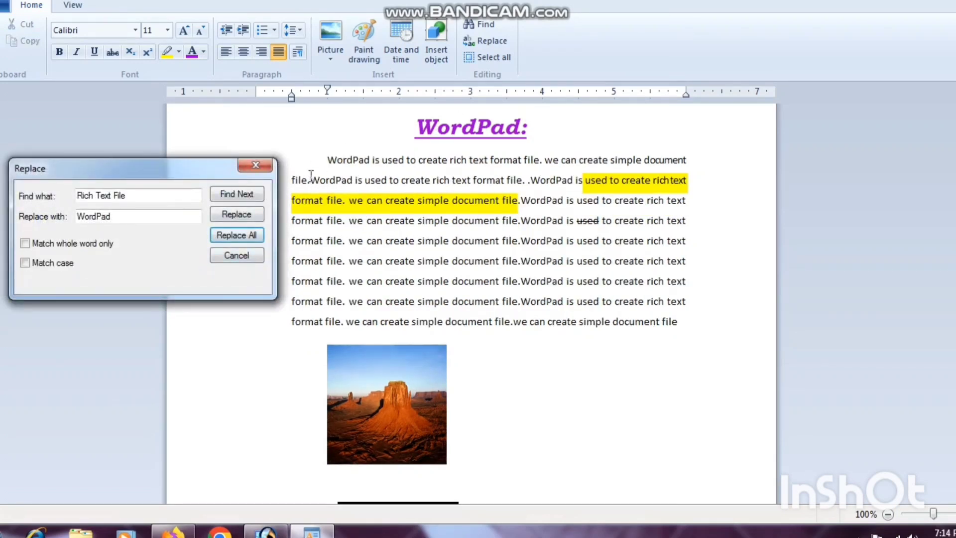
click(255, 165)
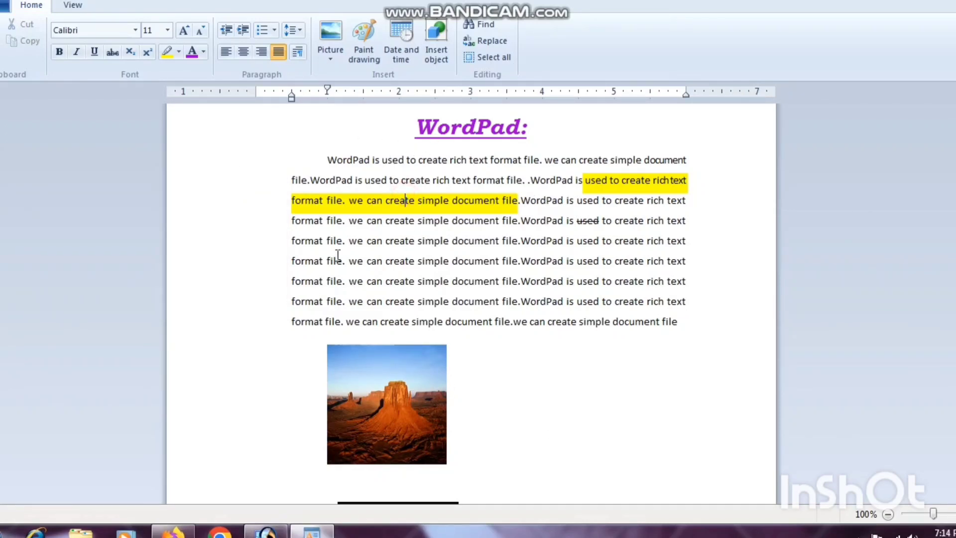
- Delete the paragraph's repeated text from "we can create" in its fourth line through "WordPad" in its eighth line
drag(350, 223, 570, 311)
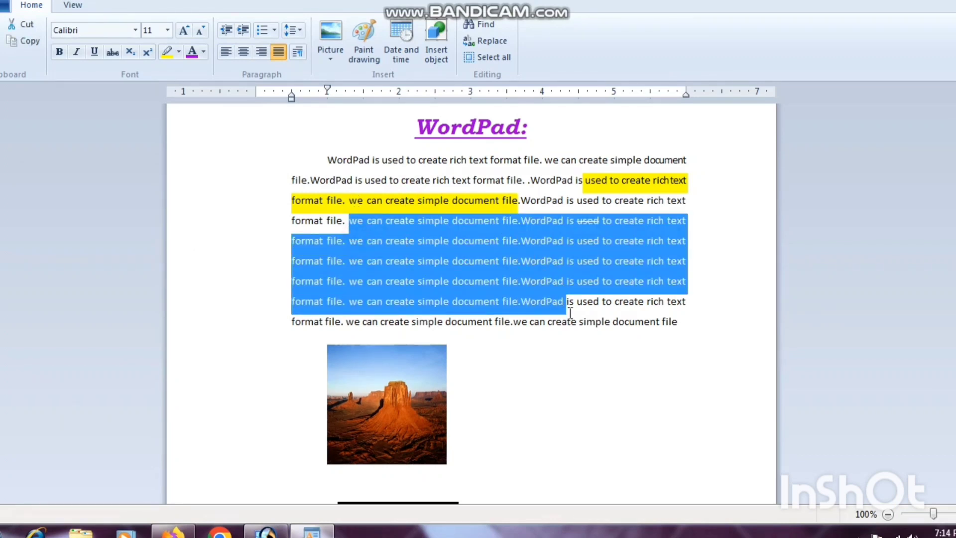
key(Delete)
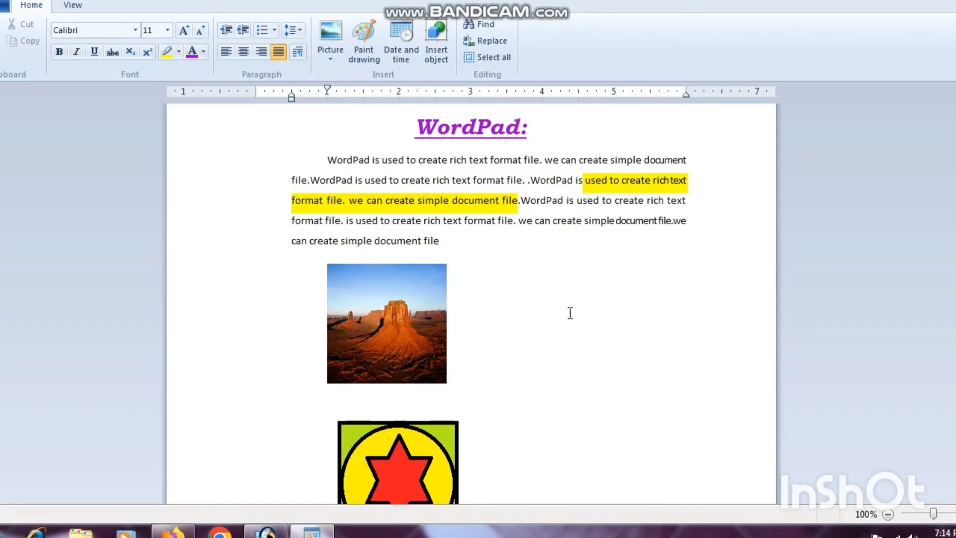
key(ctrl+z)
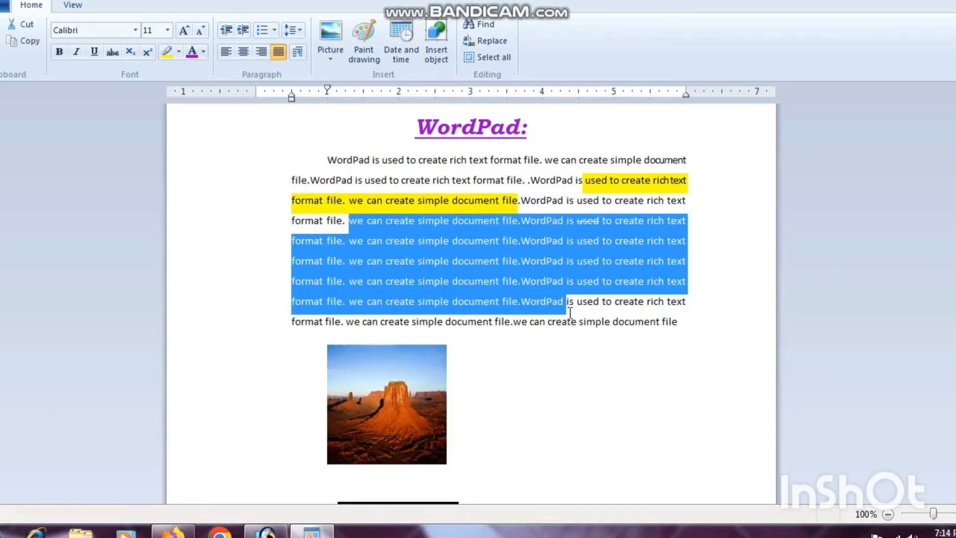
key(Delete)
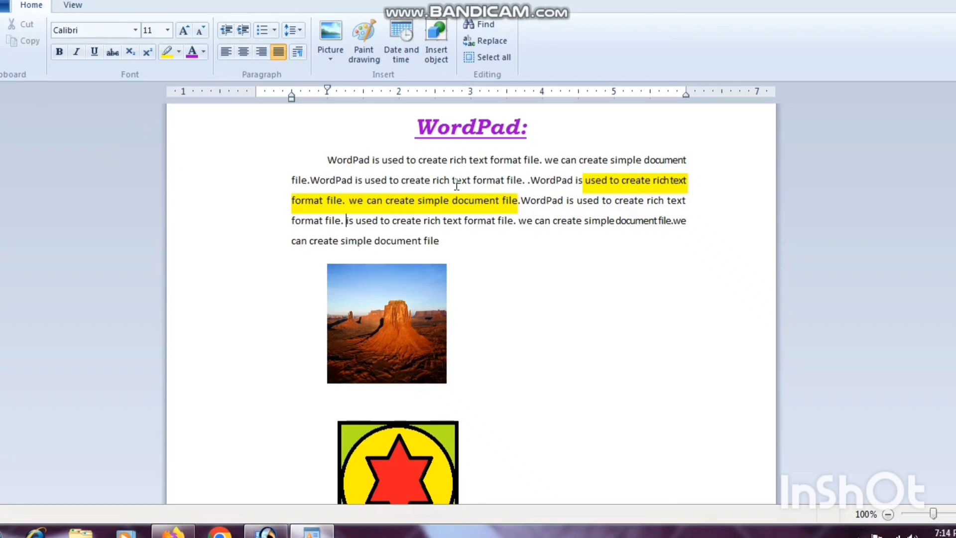
scroll(413, 212, down, 1)
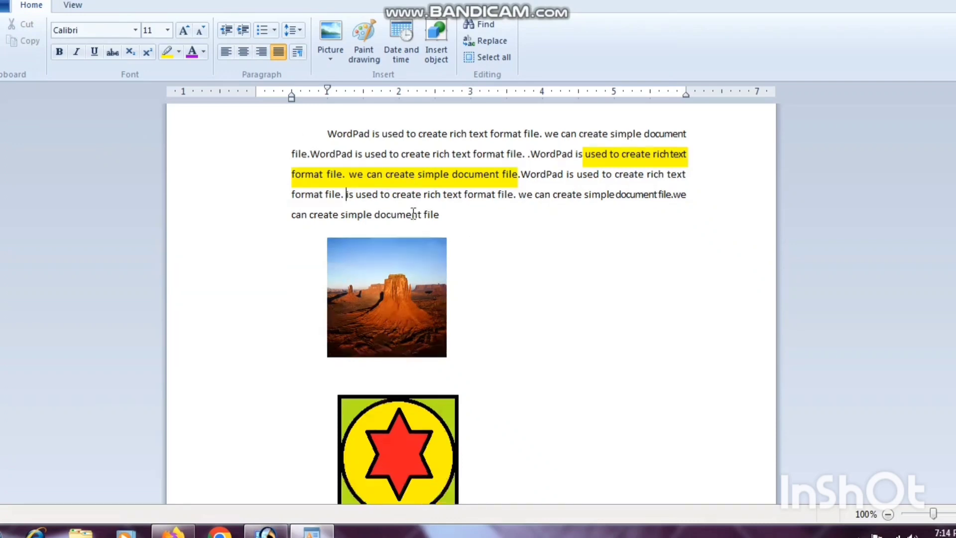
scroll(413, 214, down, 10)
scroll(413, 214, up, 11)
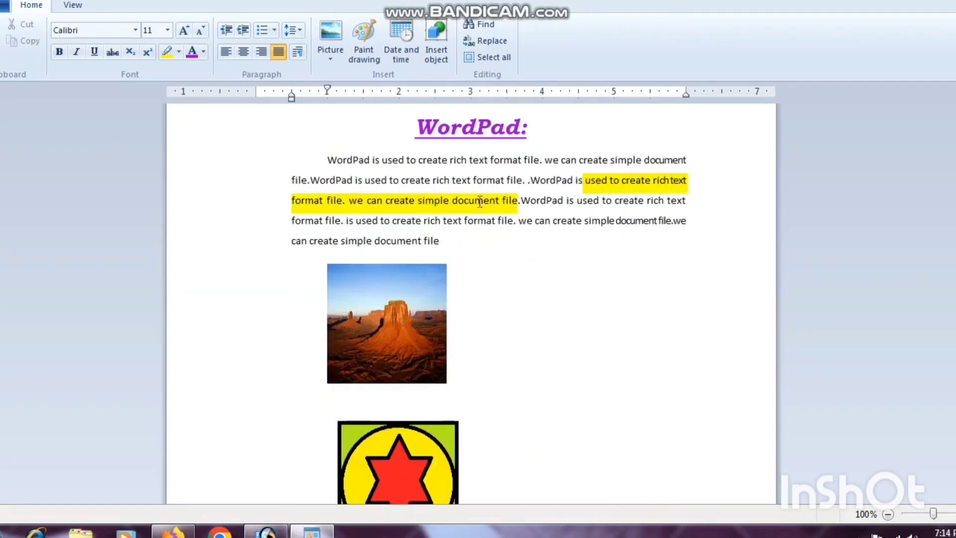
scroll(493, 174, down, 10)
scroll(493, 174, up, 10)
- Try the No wrap setting for word wrap on the document and switch back to Wrap to ruler
click(80, 5)
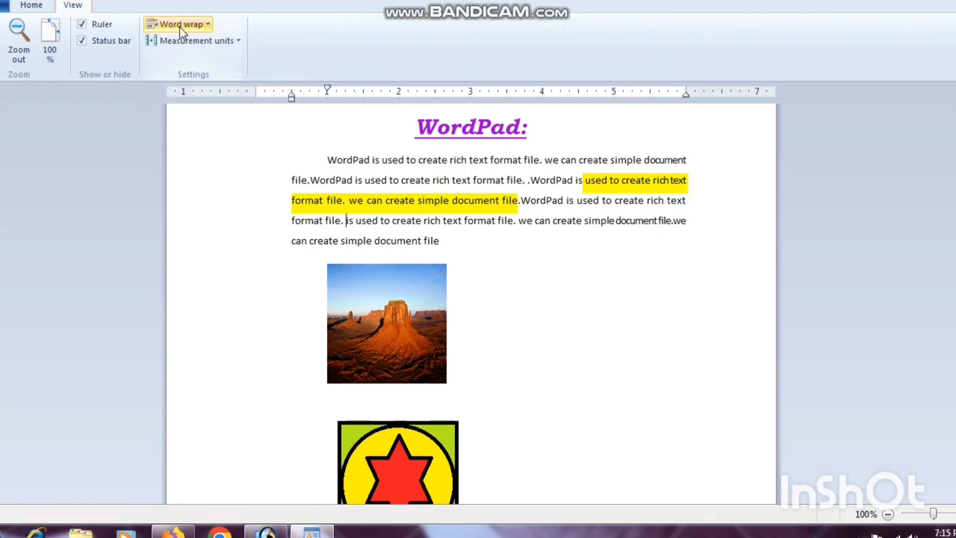
click(202, 26)
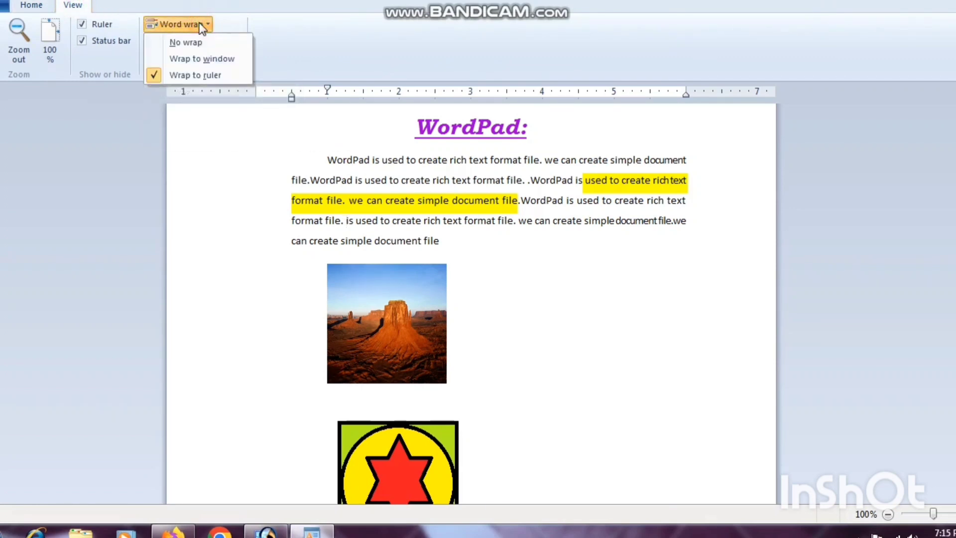
click(198, 42)
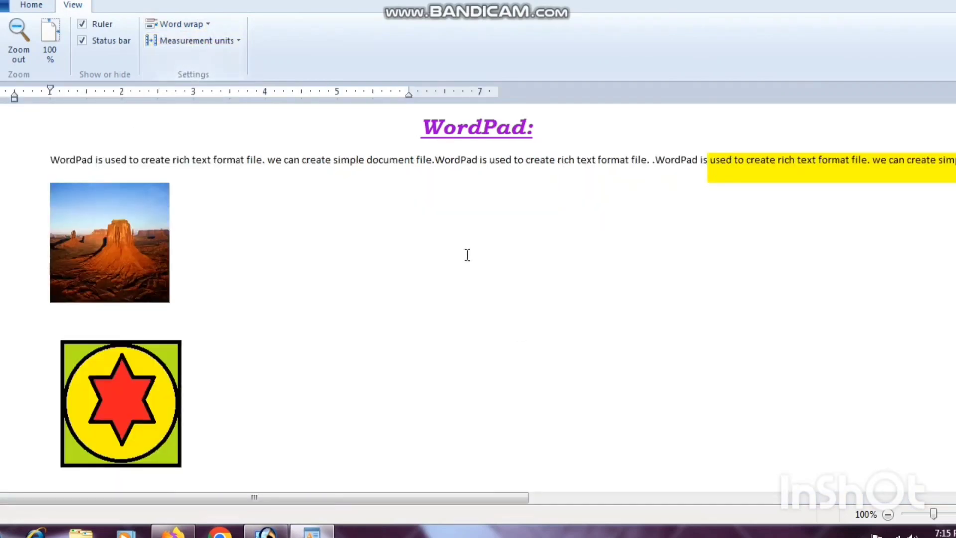
scroll(608, 250, down, 10)
scroll(609, 250, up, 10)
click(180, 26)
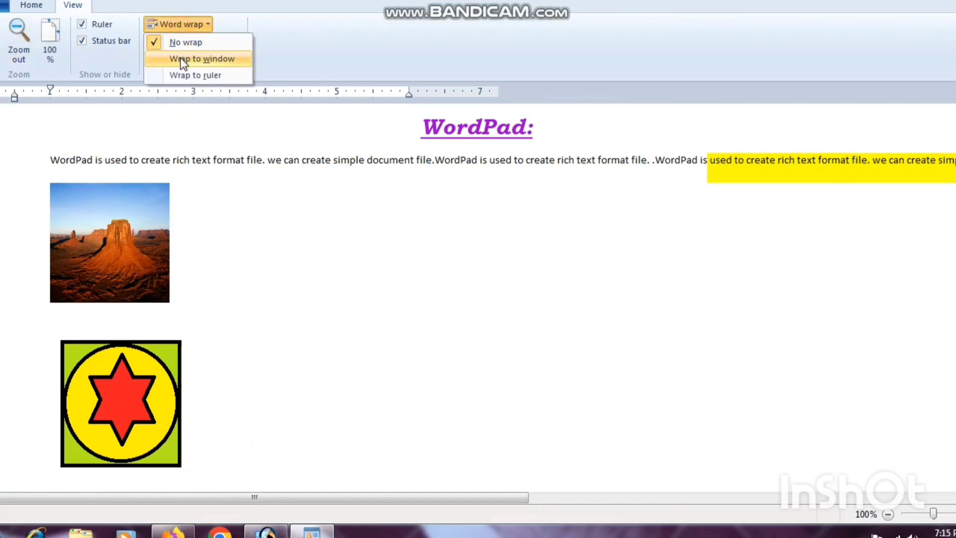
click(184, 75)
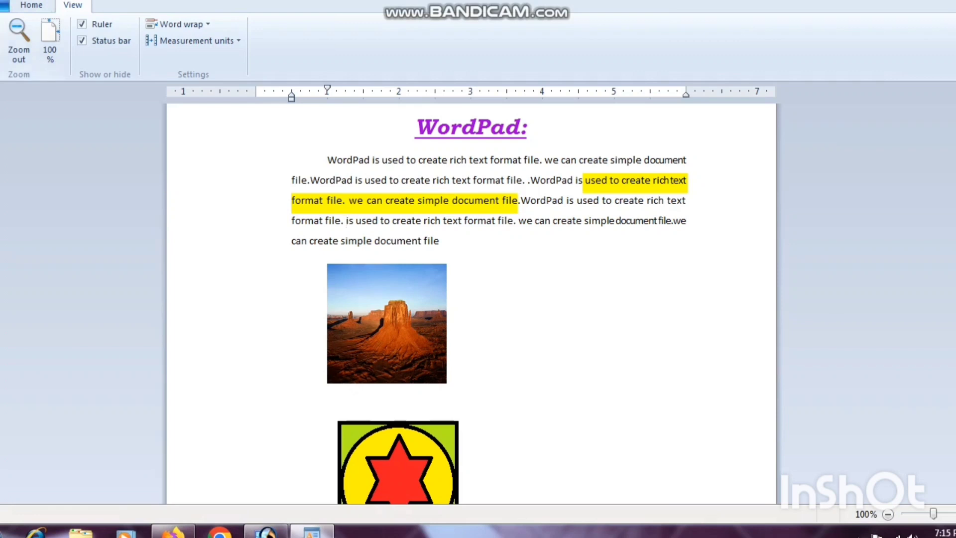
- Save the changes to the current document
click(5, 5)
click(3, 96)
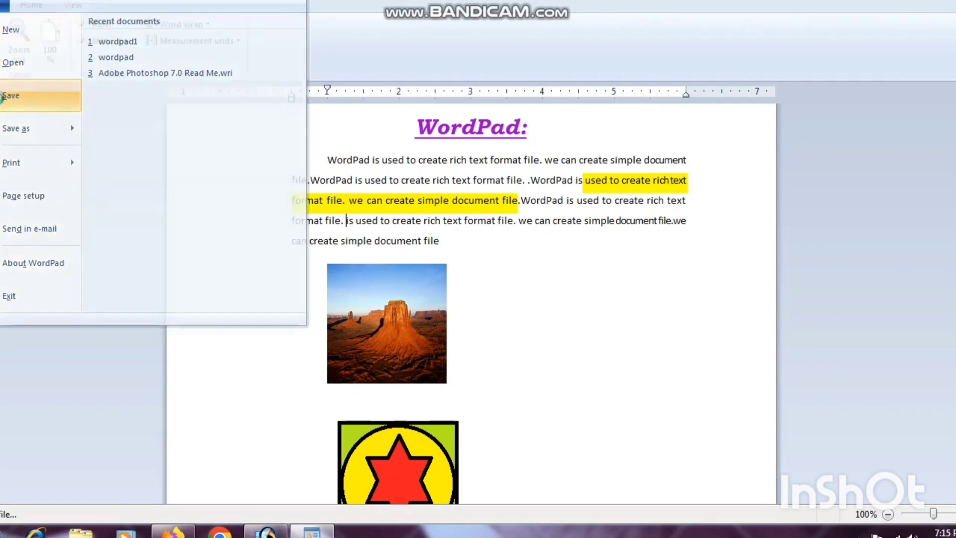